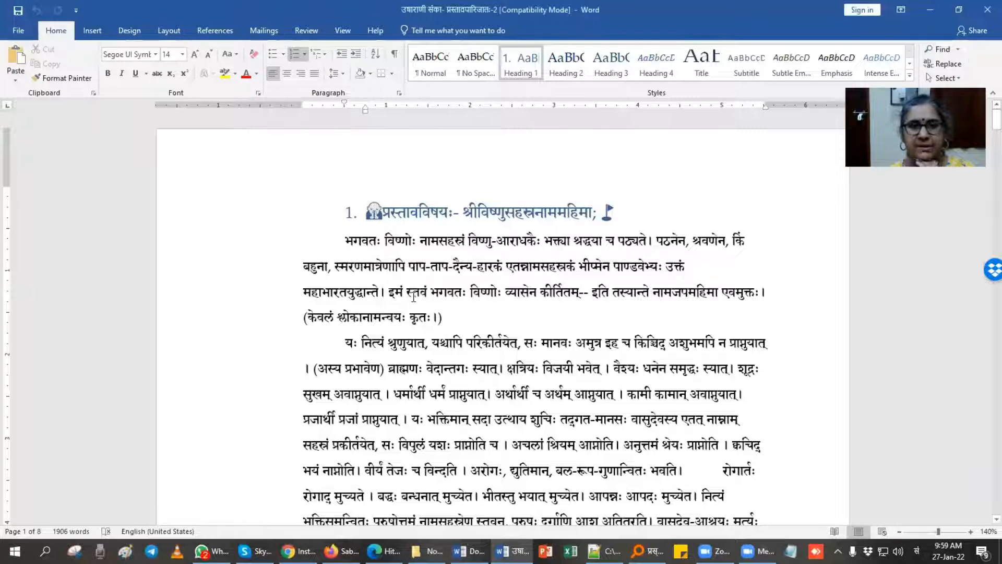
- Review the essays under headings 1 to 4, examining their body paragraphs and the dashed separator lines between topics
scroll(499, 281, "down", 6)
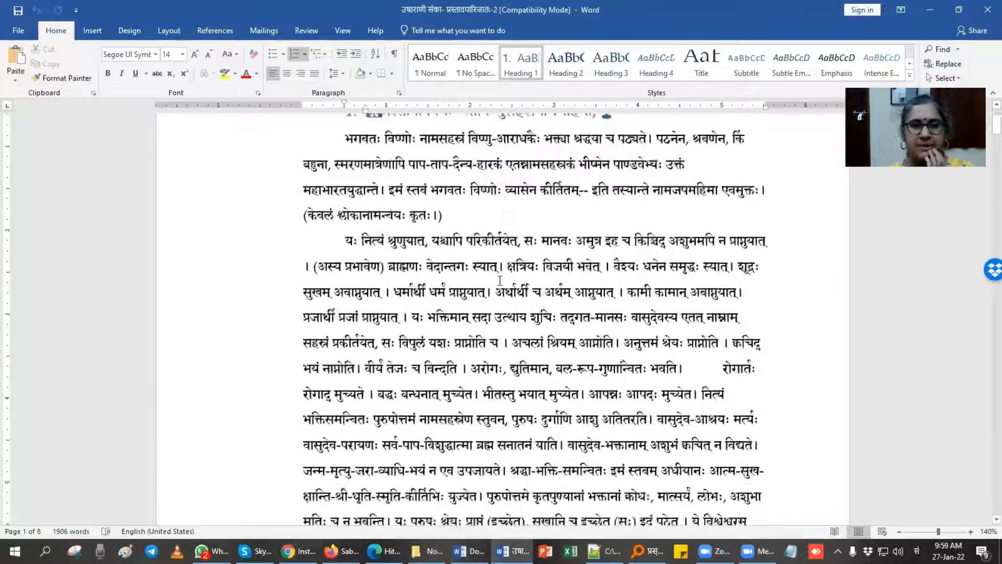
scroll(500, 281, "down", 7)
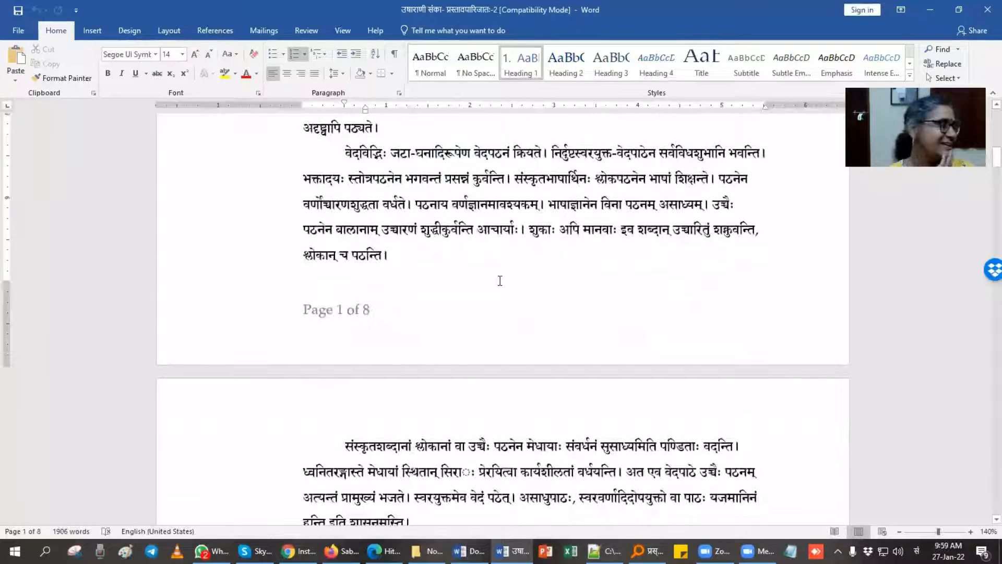
scroll(499, 281, "down", 7)
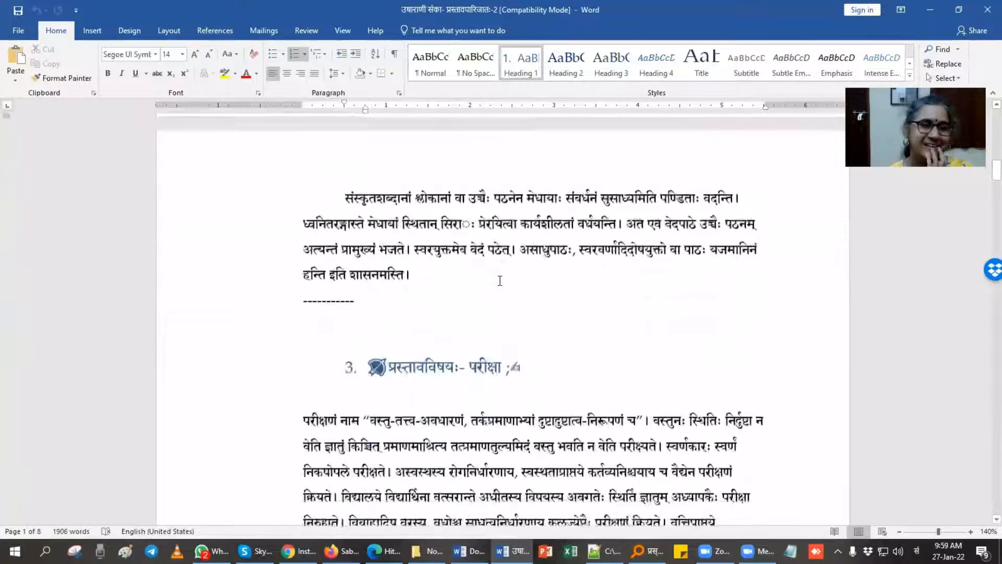
scroll(500, 281, "down", 3)
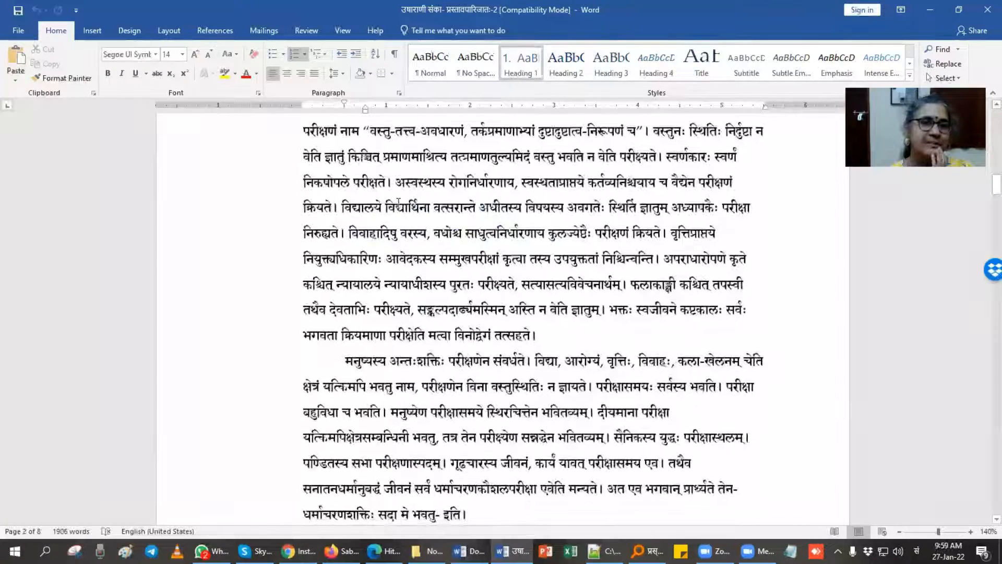
scroll(436, 245, "up", 2)
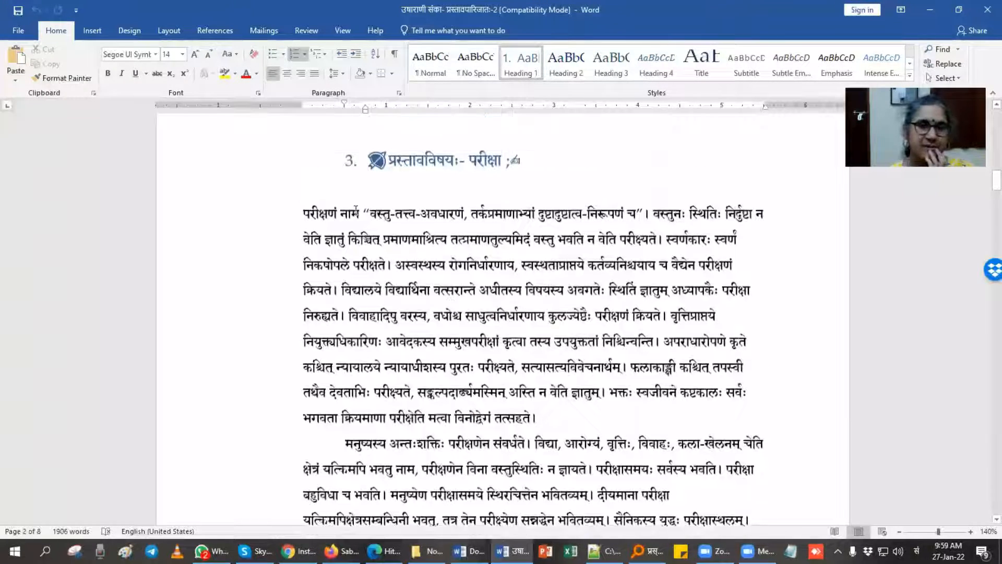
left_click_drag(304, 210, 450, 240)
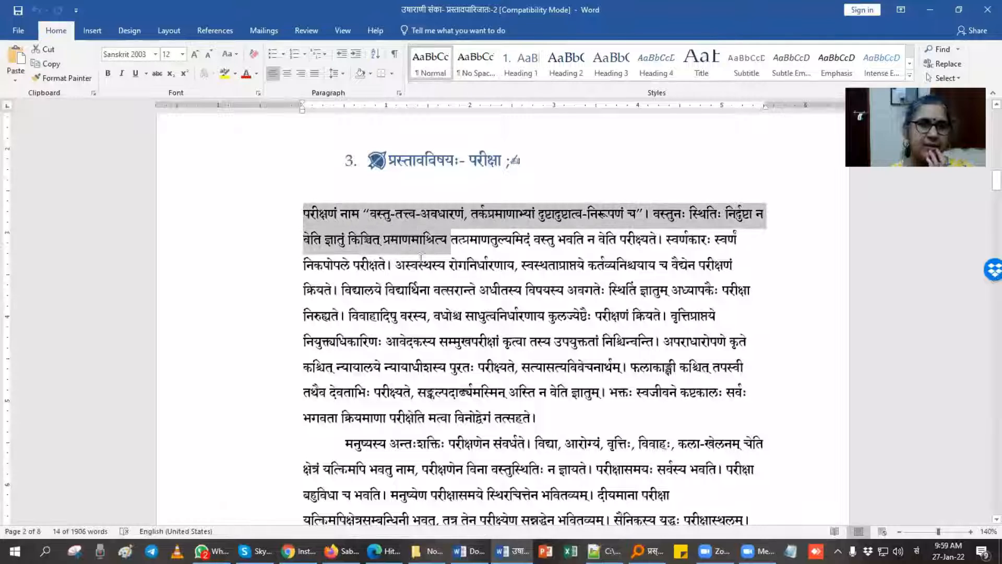
left_click(368, 218)
scroll(449, 300, "down", 4)
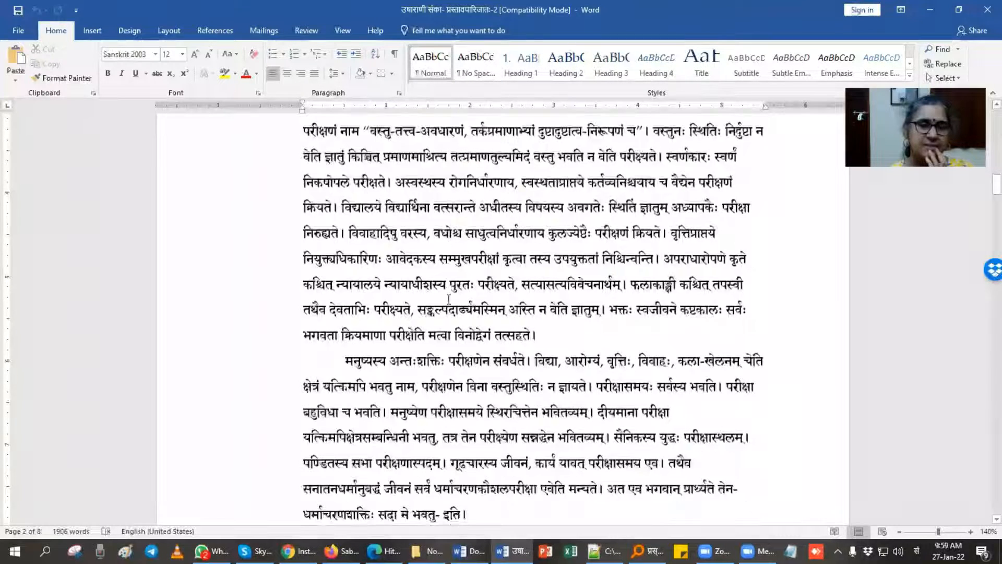
scroll(449, 299, "down", 2)
left_click(313, 332)
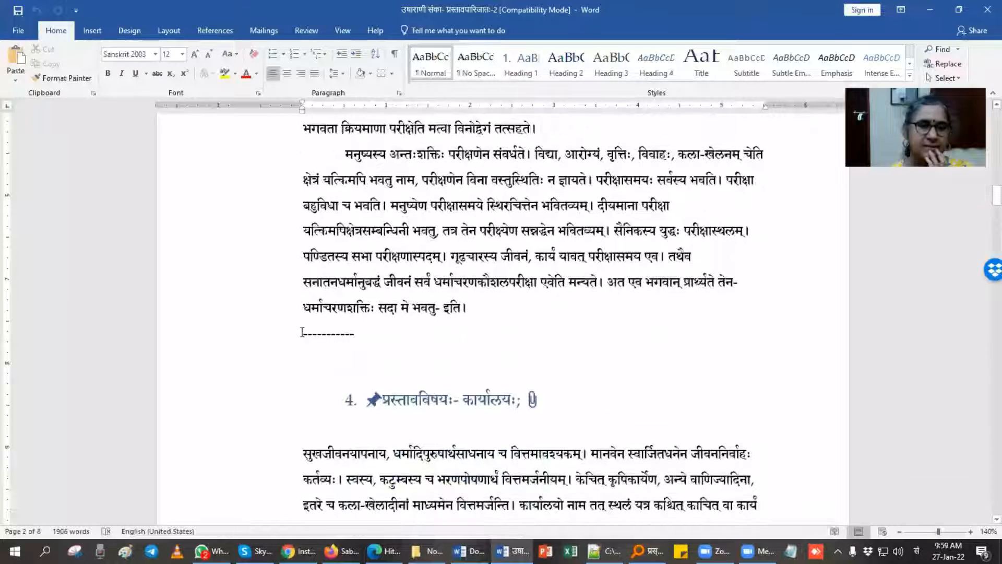
left_click_drag(312, 332, 355, 334)
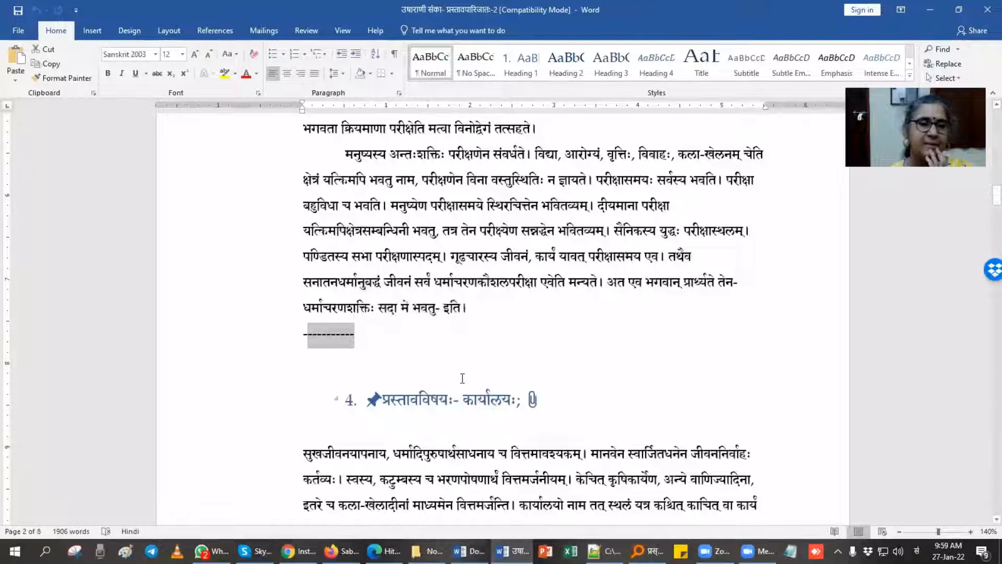
scroll(355, 334, "down", 2)
scroll(463, 376, "down", 4)
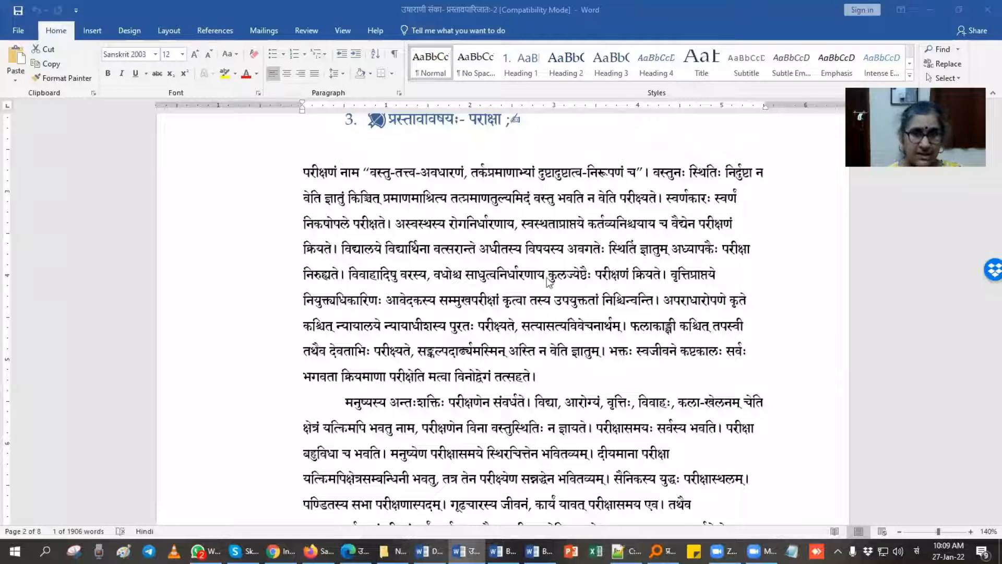
- Examine the headings of topics 3 and 4, including the decorative symbols around each title and the text below them
scroll(316, 289, "up", 3)
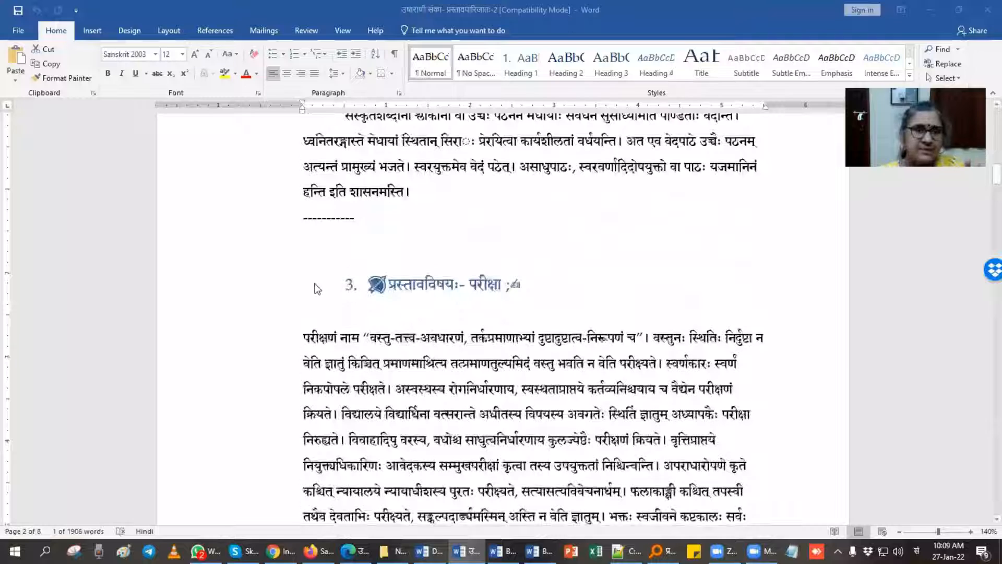
left_click(423, 288)
triple_click(423, 289)
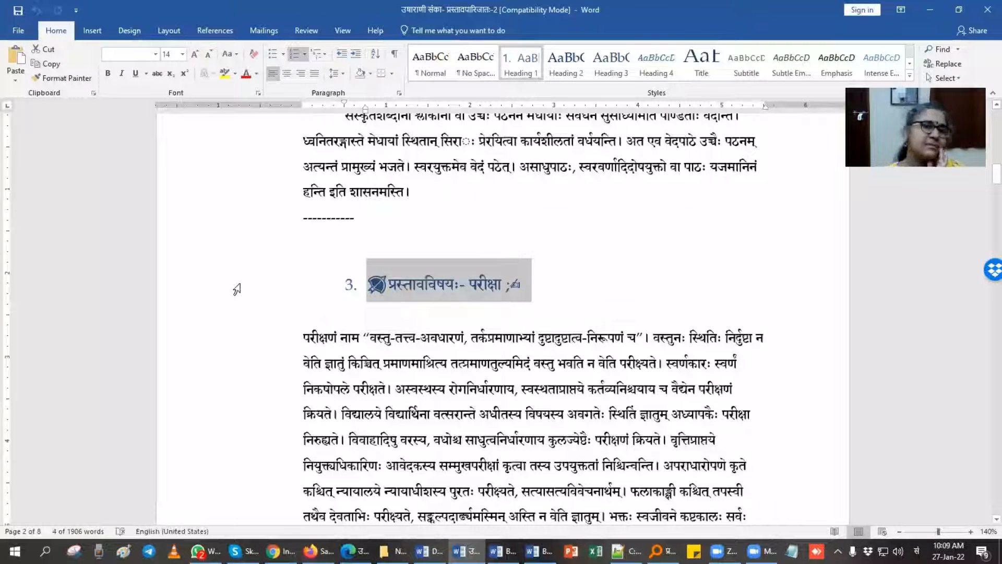
scroll(377, 371, "down", 8)
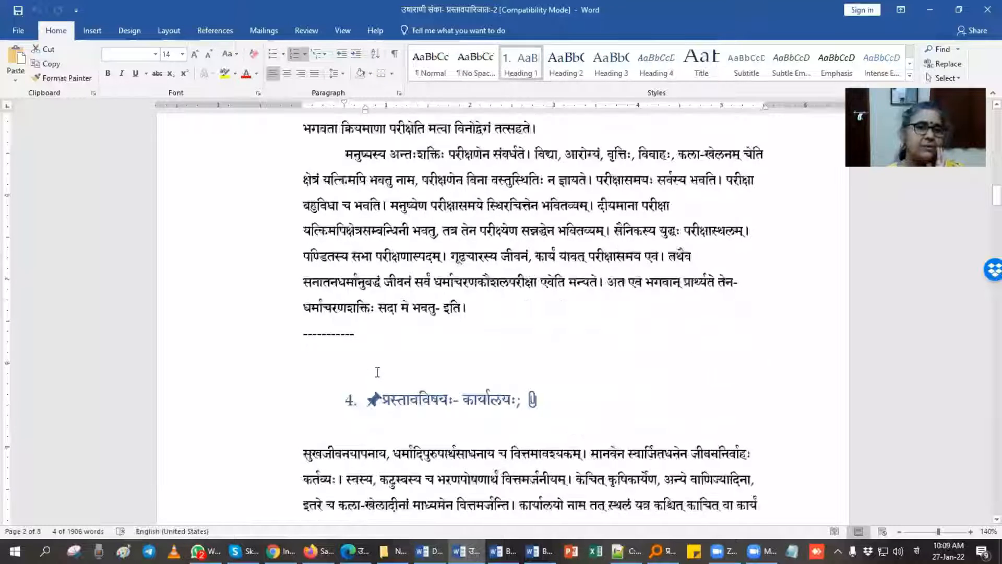
scroll(377, 371, "down", 2)
left_click(232, 276)
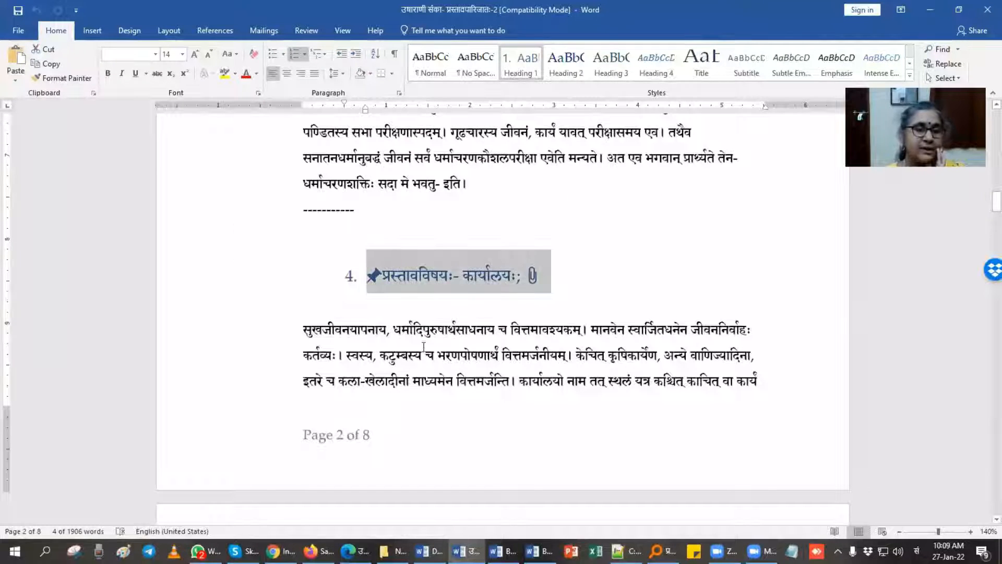
left_click(450, 297)
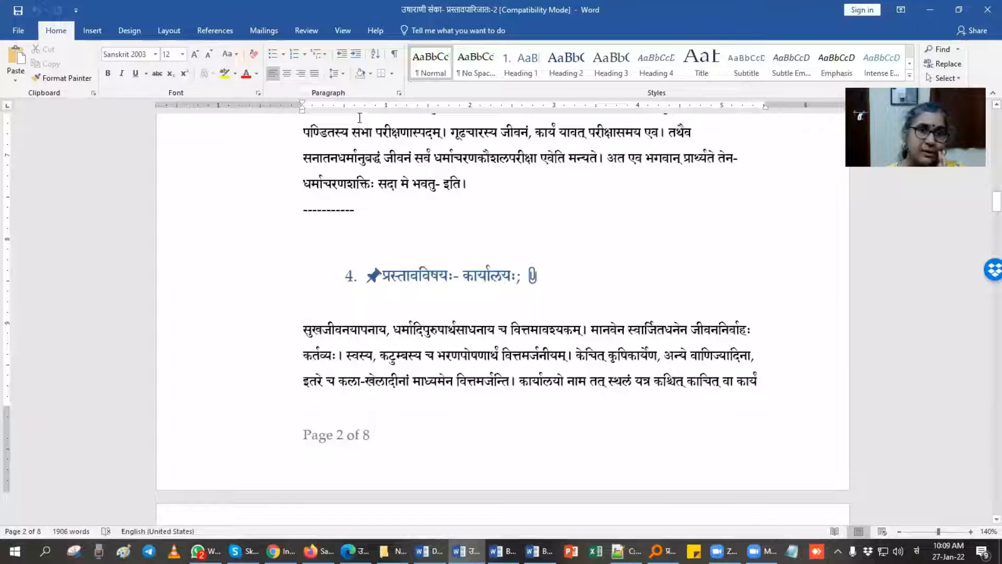
left_click_drag(372, 276, 582, 277)
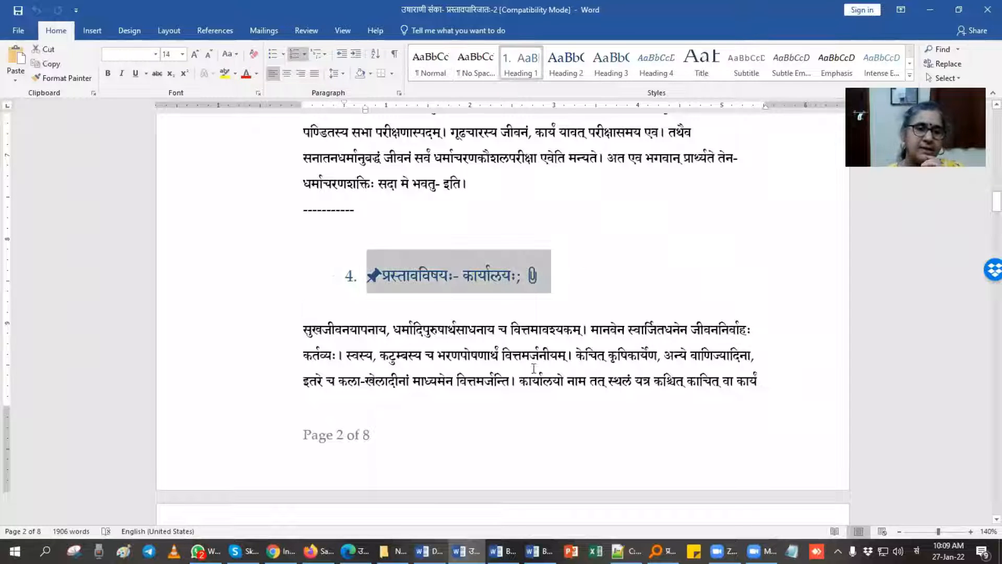
scroll(534, 376, "down", 3)
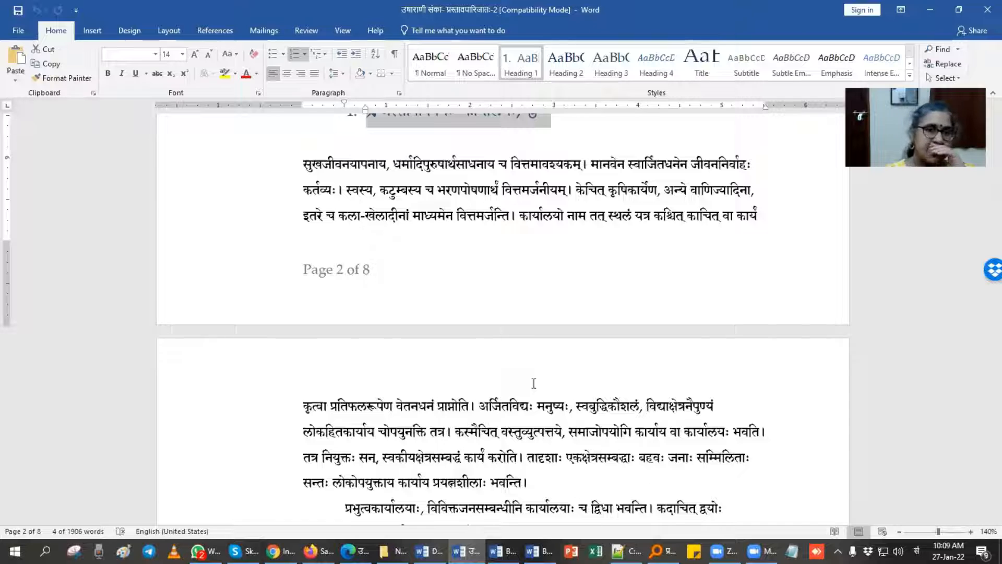
- Change the font of the opening passage under heading 1, through आप्नुयात् in the second paragraph, to Amita
scroll(421, 275, "up", 10)
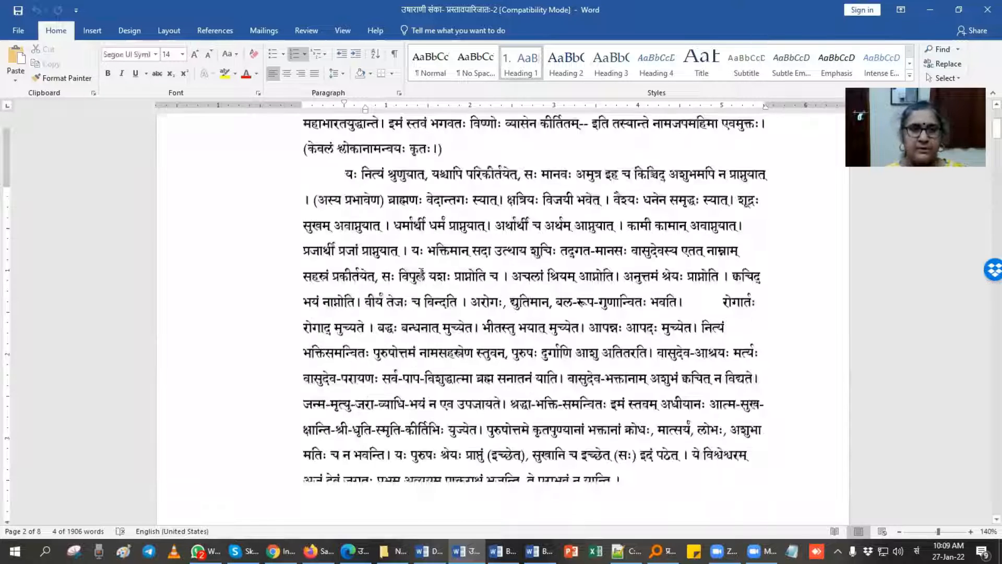
scroll(420, 274, "up", 2)
left_click_drag(342, 240, 616, 396)
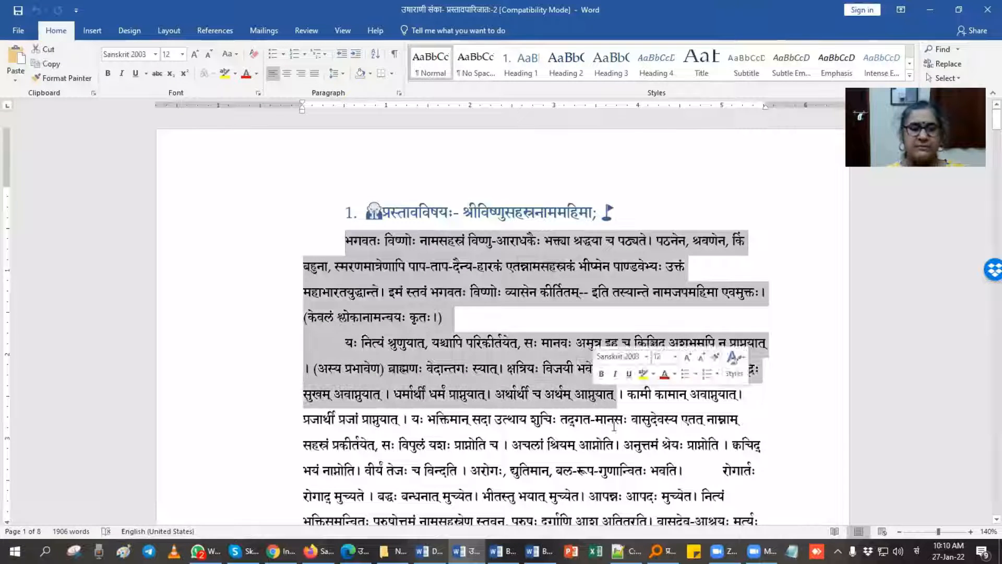
left_click(156, 54)
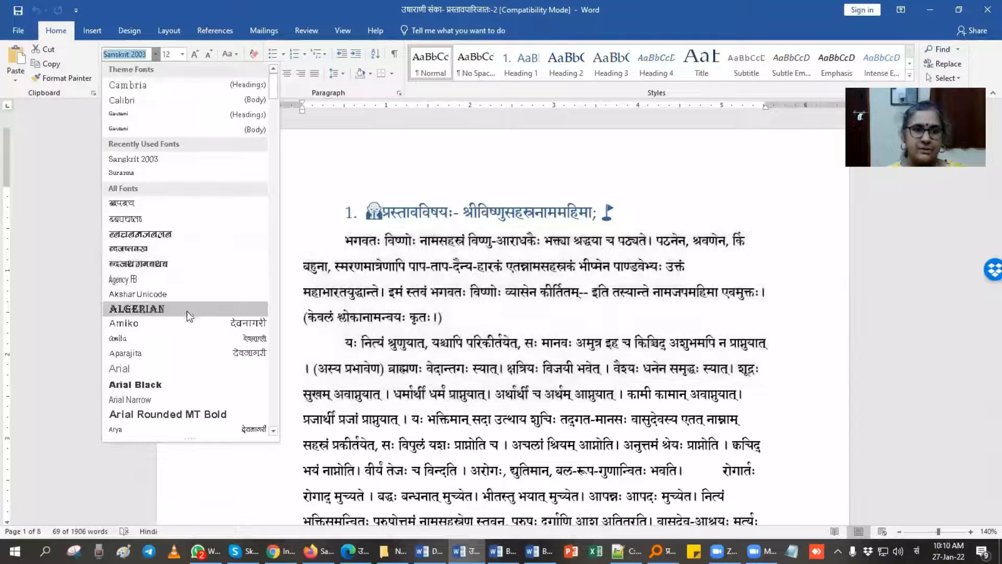
left_click(177, 336)
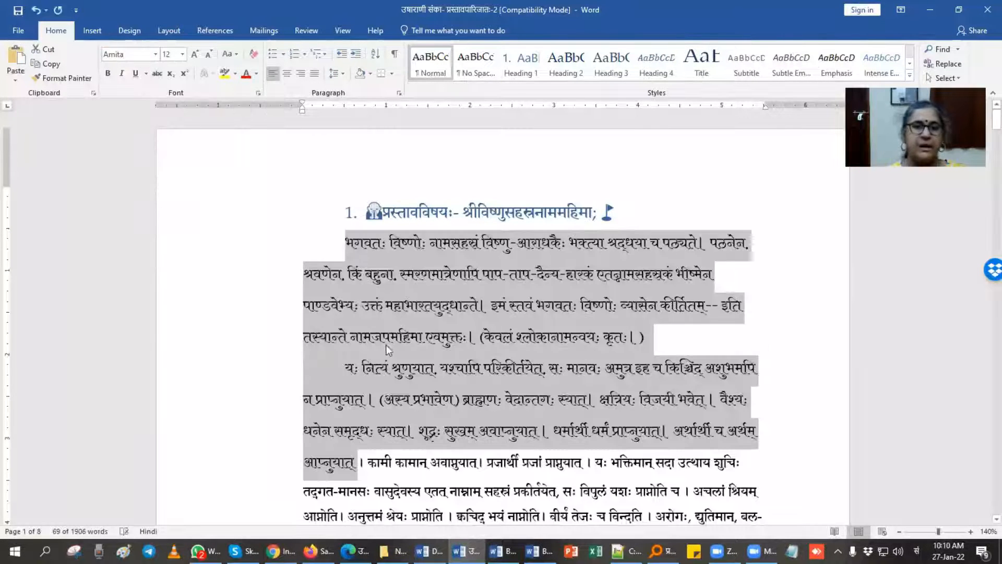
- Compare the letter shapes of the Amita passage with the adjoining Sanskrit 2003 text in the second paragraph
scroll(460, 318, "up", 4)
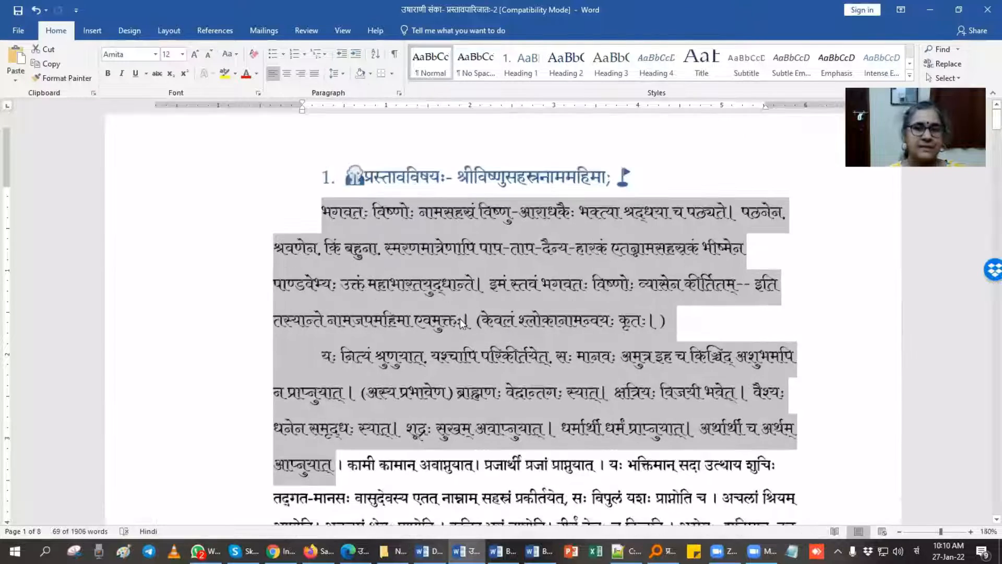
scroll(460, 318, "up", 2)
scroll(459, 318, "down", 3)
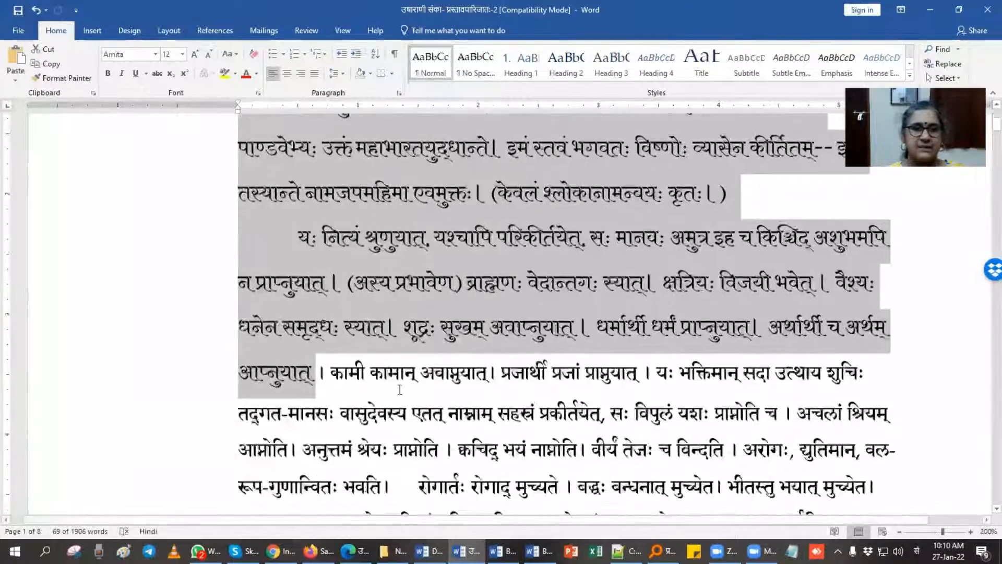
left_click(386, 349)
left_click_drag(243, 345, 492, 351)
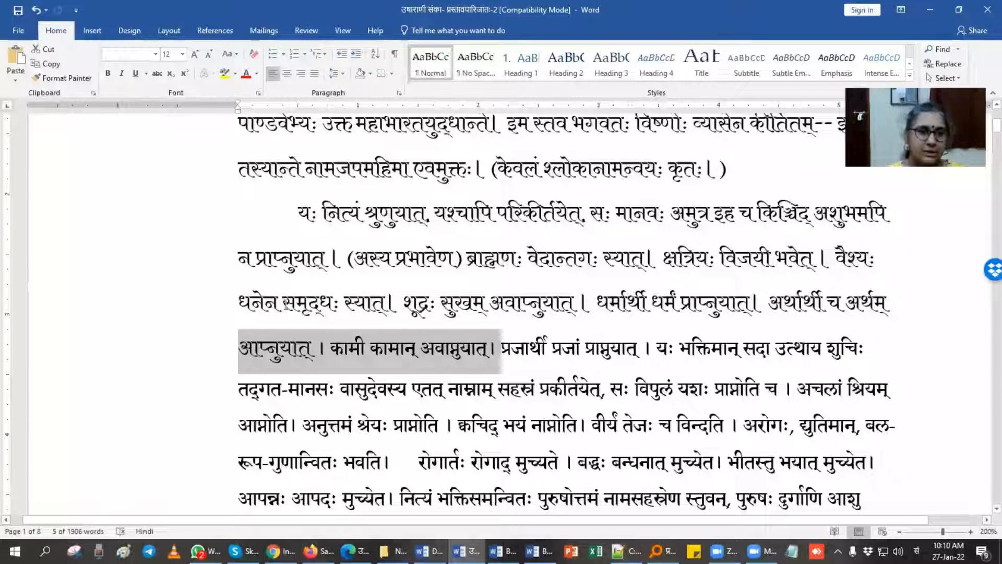
left_click(285, 303)
left_click_drag(244, 259, 395, 261)
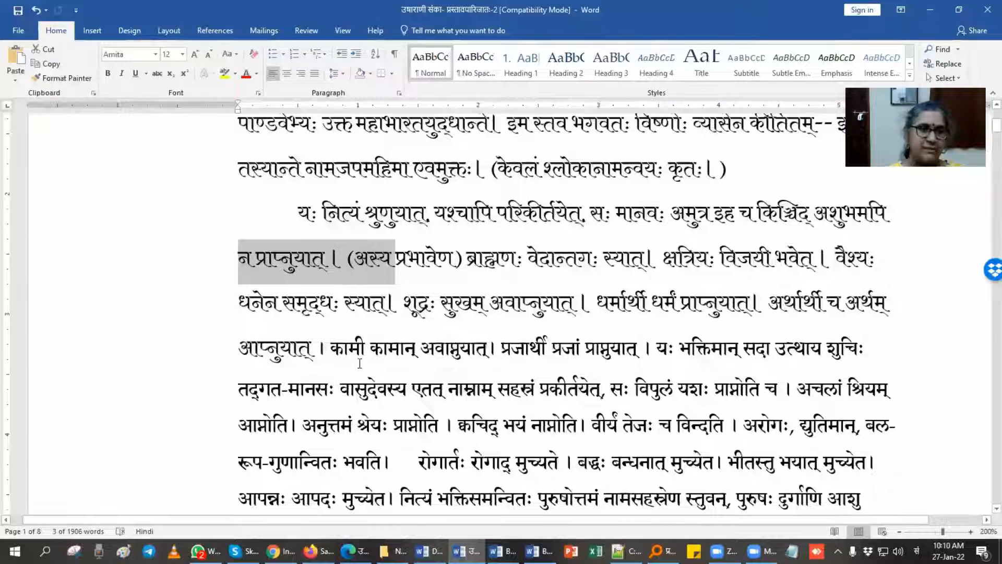
left_click(360, 363)
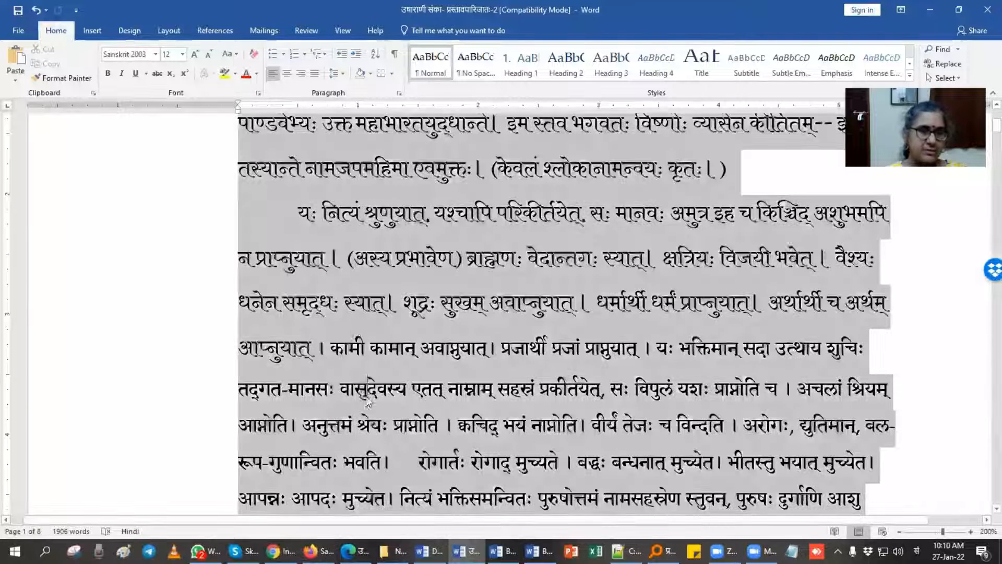
- Set the font of the entire document to Amita
key("ctrl+a")
left_click(138, 54)
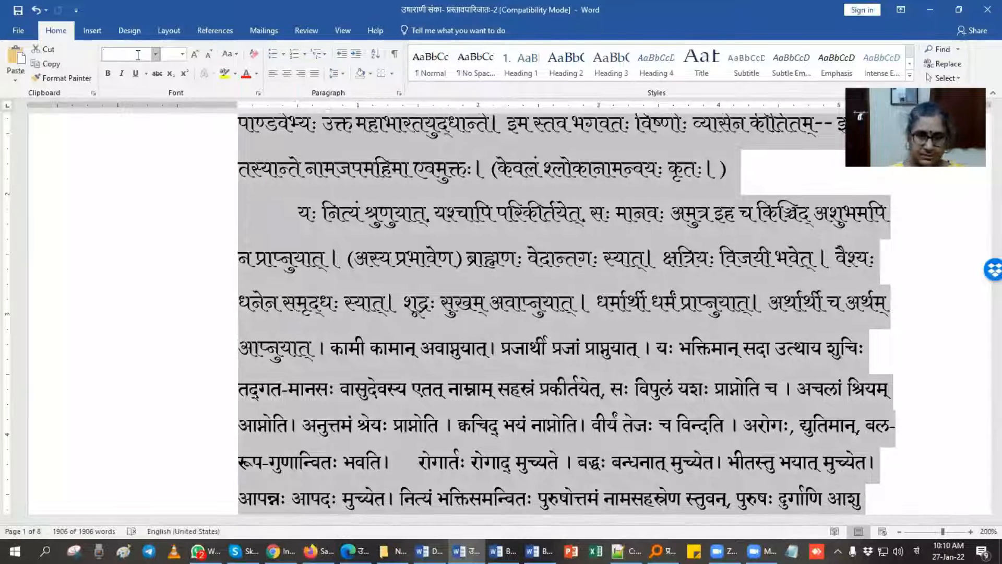
key("alt+shift")
type("Kokila")
key("Return")
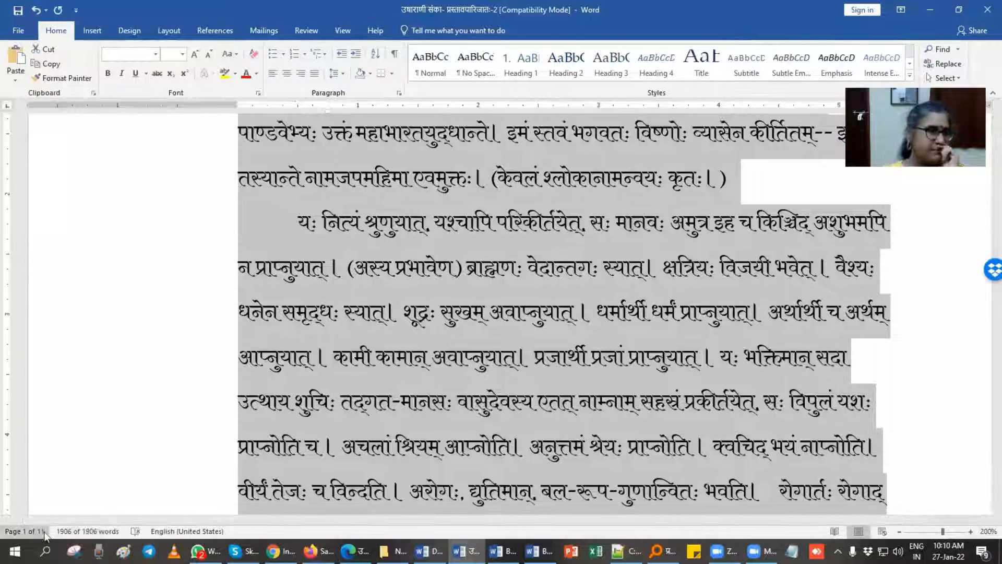
- Check the body text's font and size, then examine the separator, heading 2 and the essay below it on pages 1 and 2
left_click(502, 401)
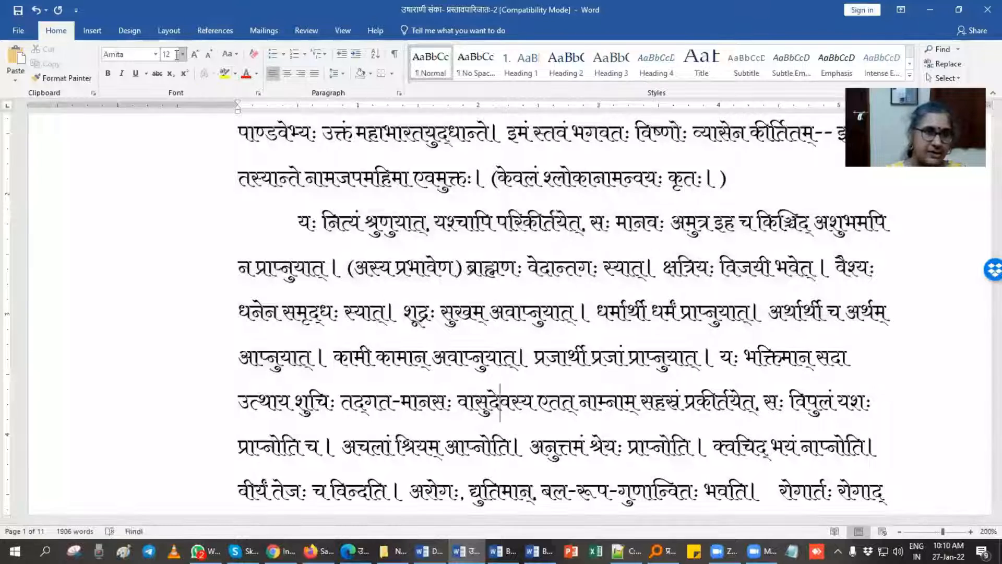
left_click(177, 55)
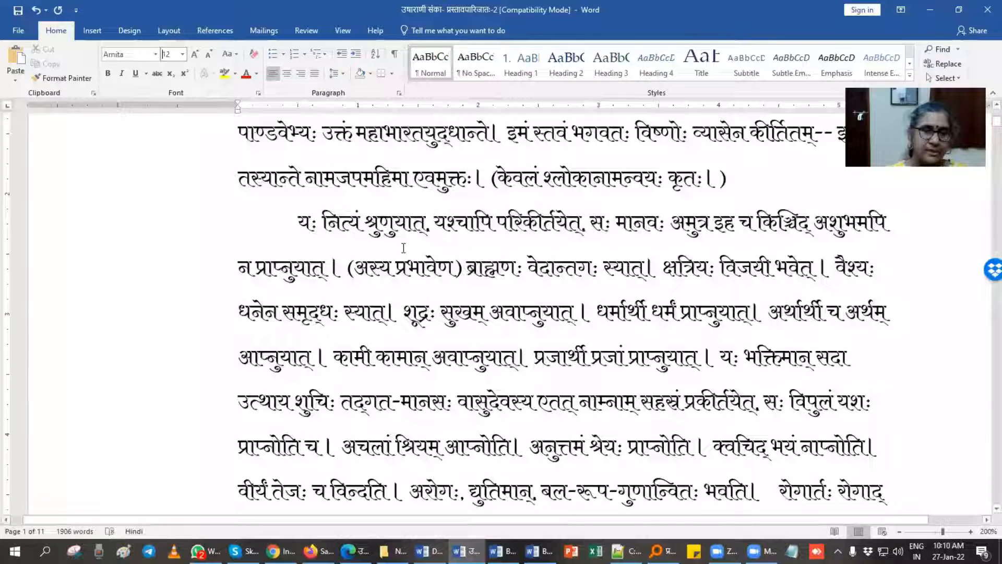
scroll(403, 248, "down", 3)
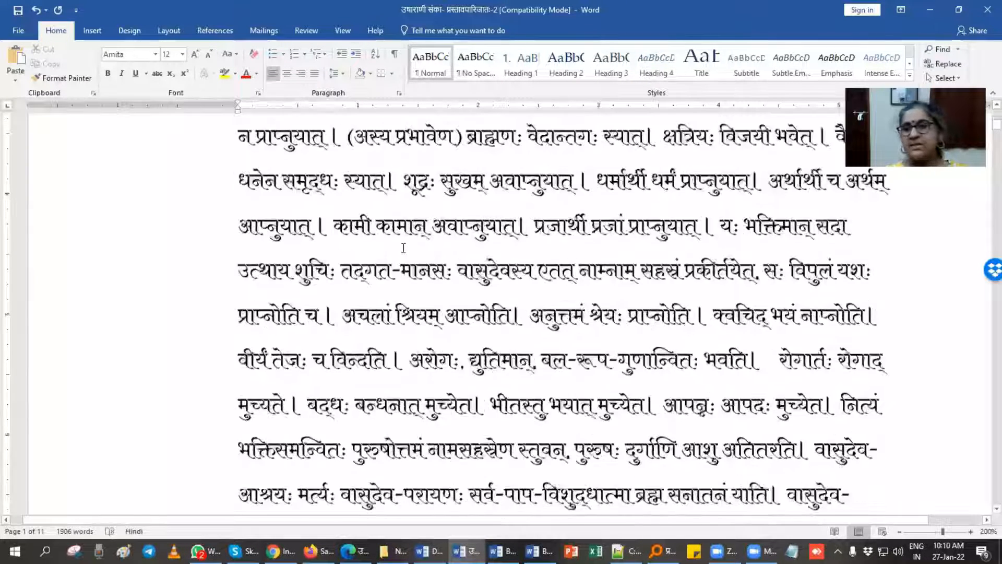
scroll(404, 248, "down", 4)
scroll(403, 248, "down", 8)
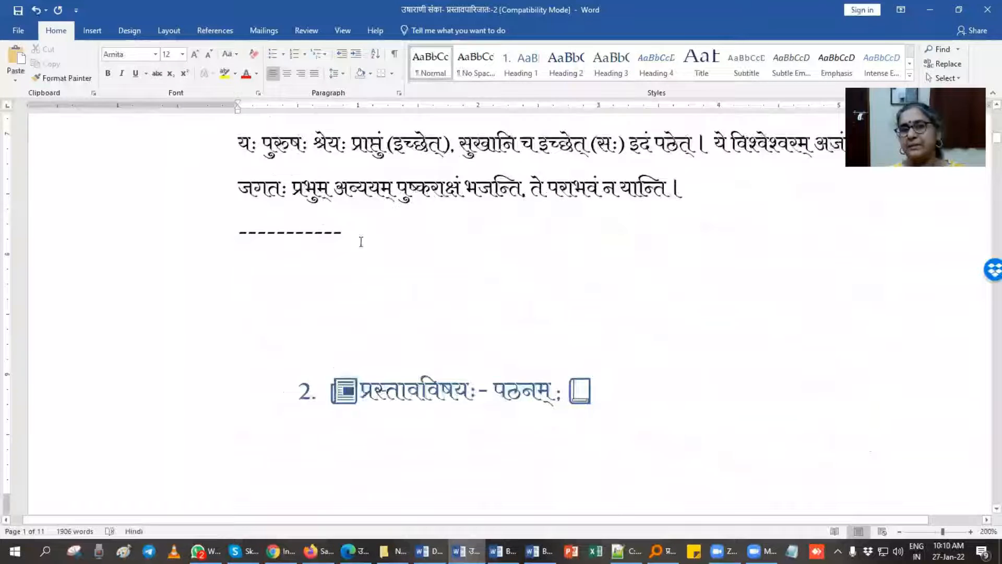
left_click(202, 233)
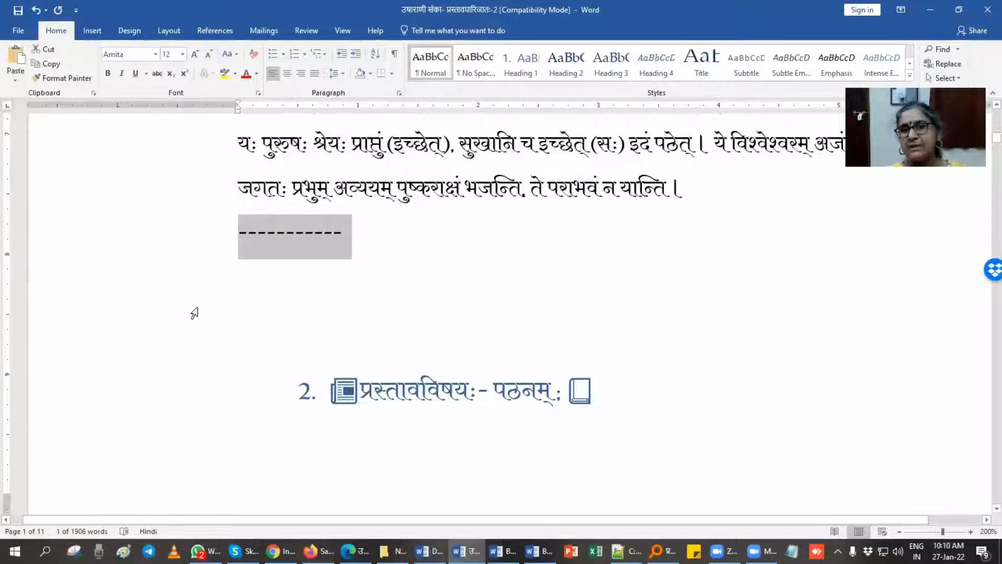
scroll(194, 313, "down", 4)
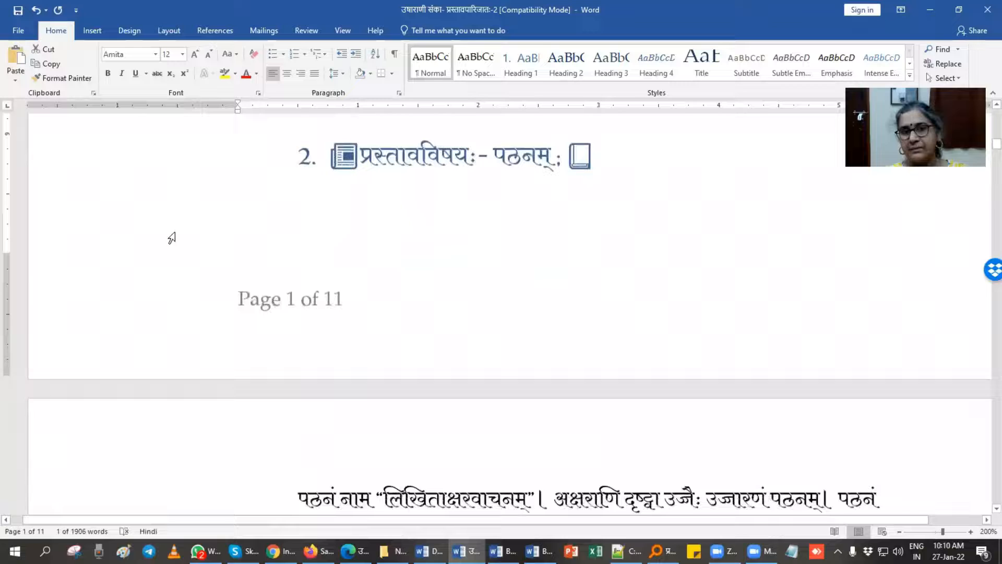
left_click(184, 167)
scroll(269, 331, "down", 3)
scroll(285, 342, "down", 10)
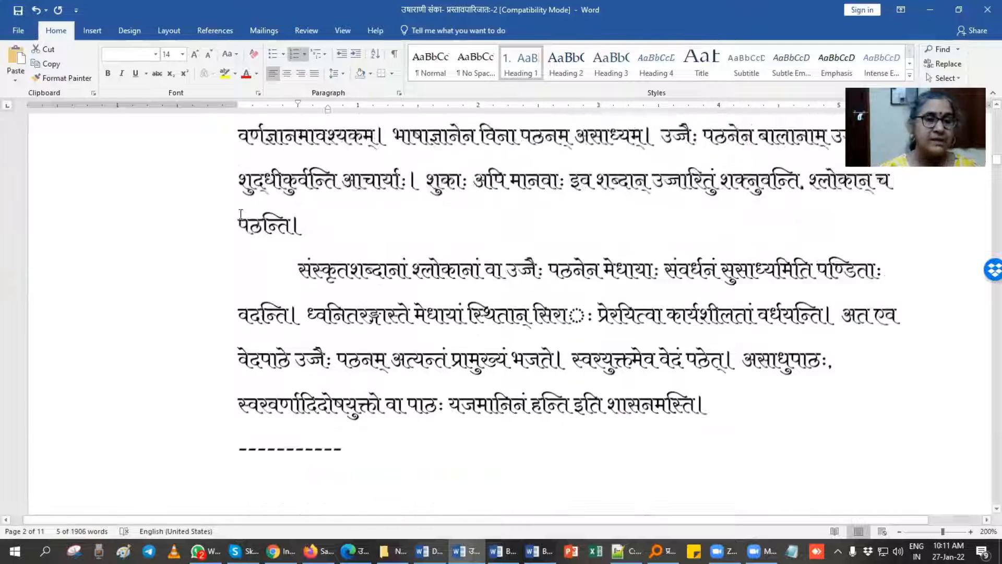
- Examine the line spacing of the Amita text in the essay paragraphs on pages 1 and 2
scroll(185, 213, "up", 2)
left_click(182, 228)
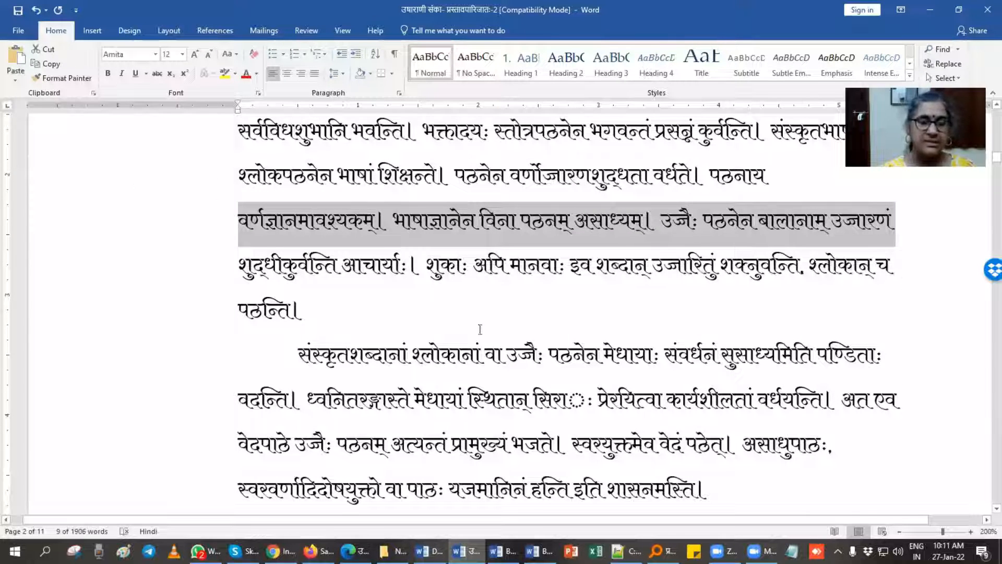
scroll(418, 414, "up", 5)
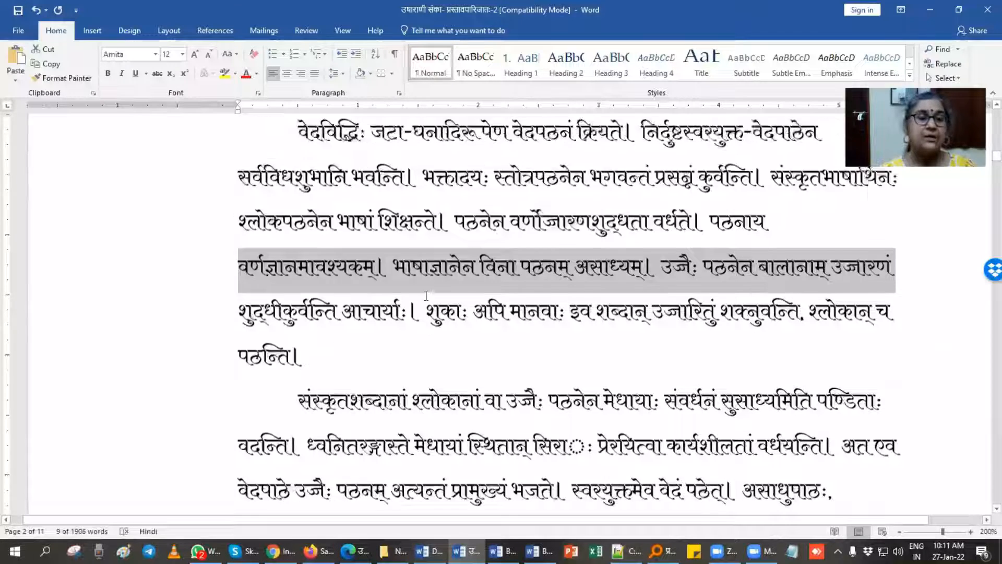
scroll(419, 371, "down", 5)
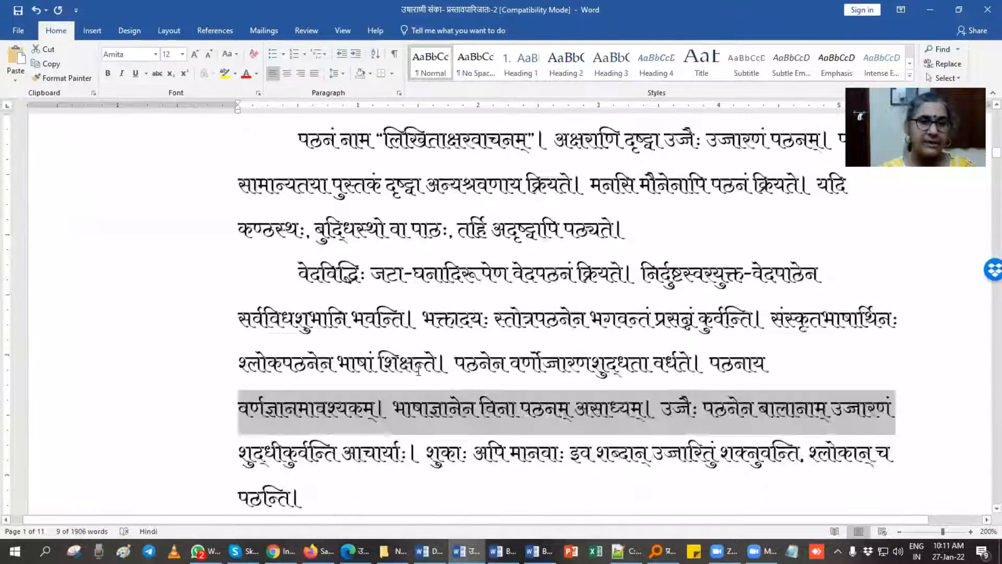
scroll(418, 371, "up", 10)
scroll(418, 372, "down", 10)
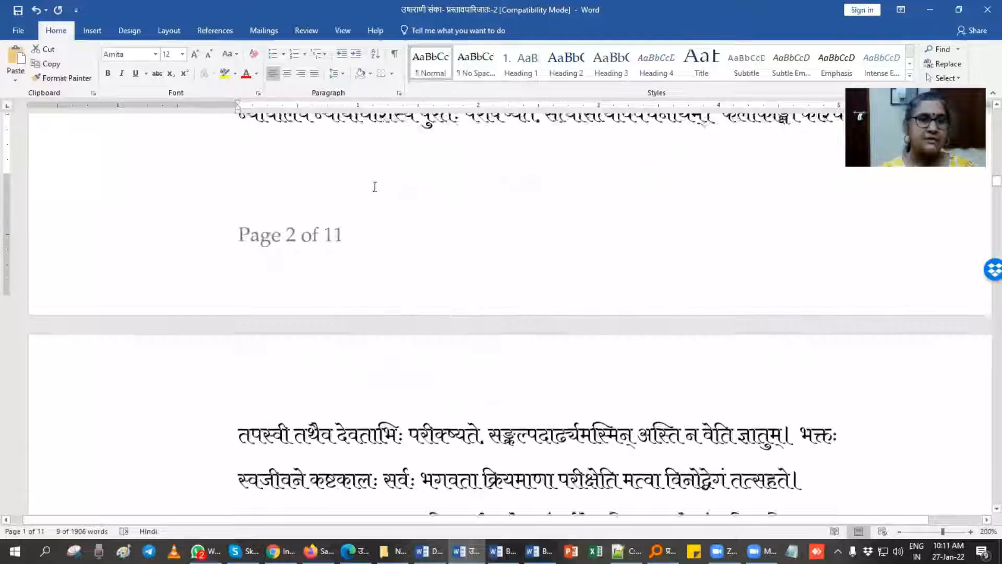
- Open the page 2 footer, select its page-number text to inspect it, and return to the document body
left_click(229, 210)
left_click_drag(240, 206, 343, 215)
double_click(296, 215)
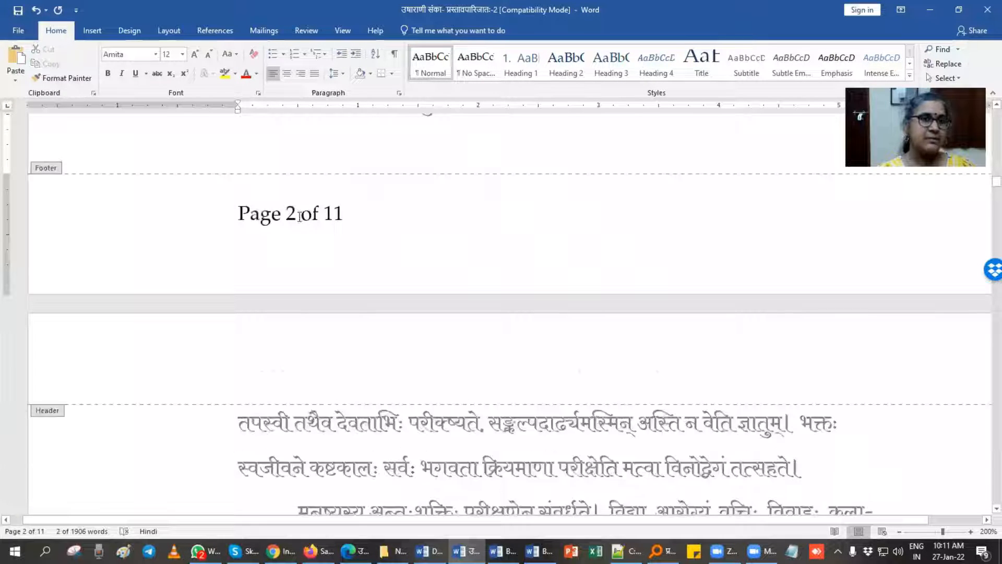
left_click_drag(240, 213, 372, 215)
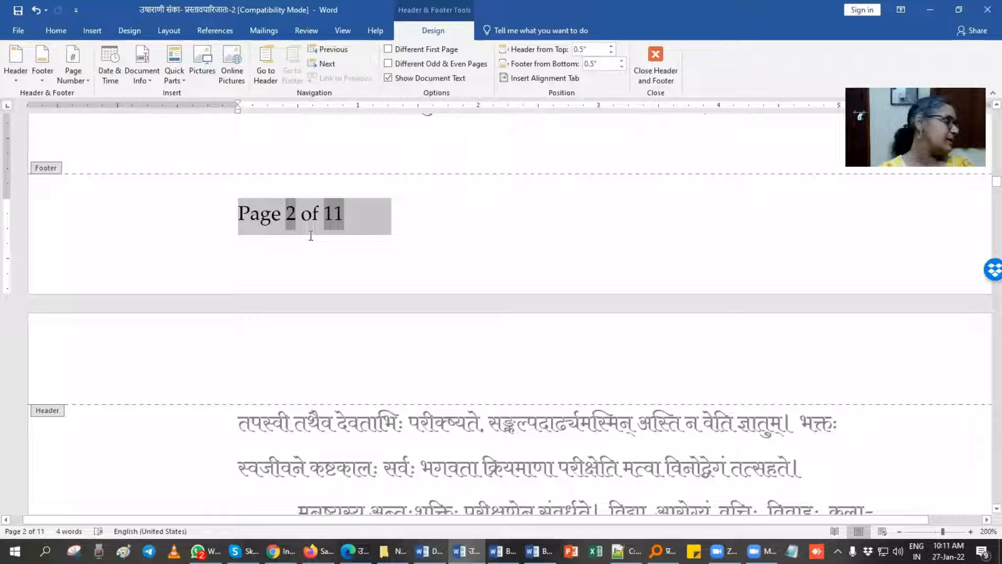
left_click(262, 211)
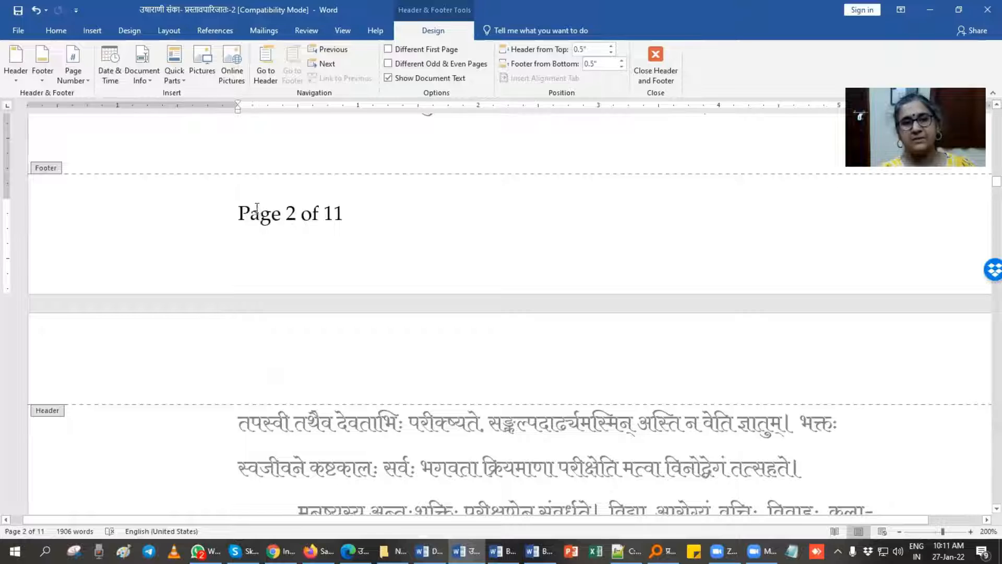
left_click(662, 58)
- Set the line spacing of the entire document to 2.0
scroll(423, 292, "up", 3)
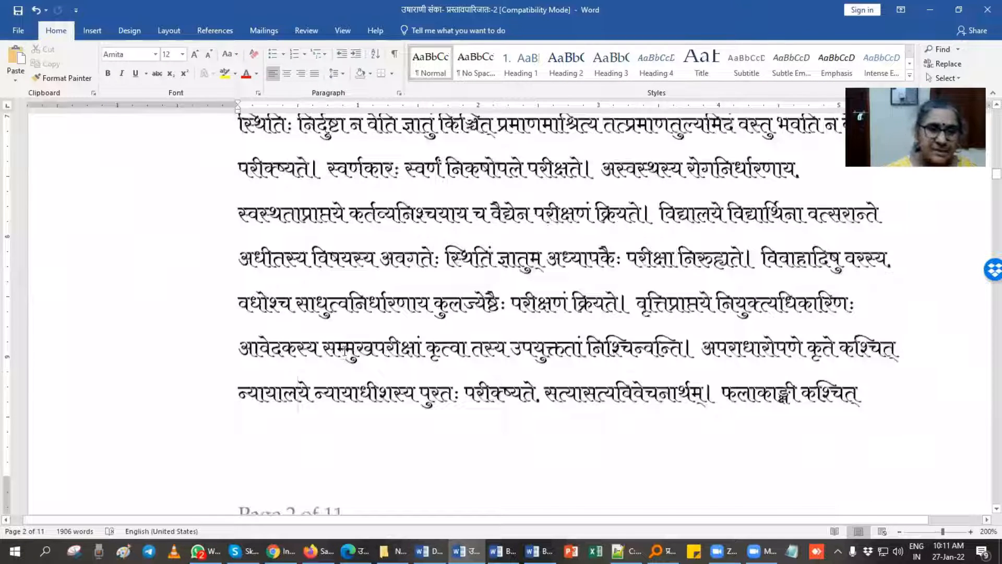
scroll(422, 365, "down", 5)
scroll(423, 420, "down", 5)
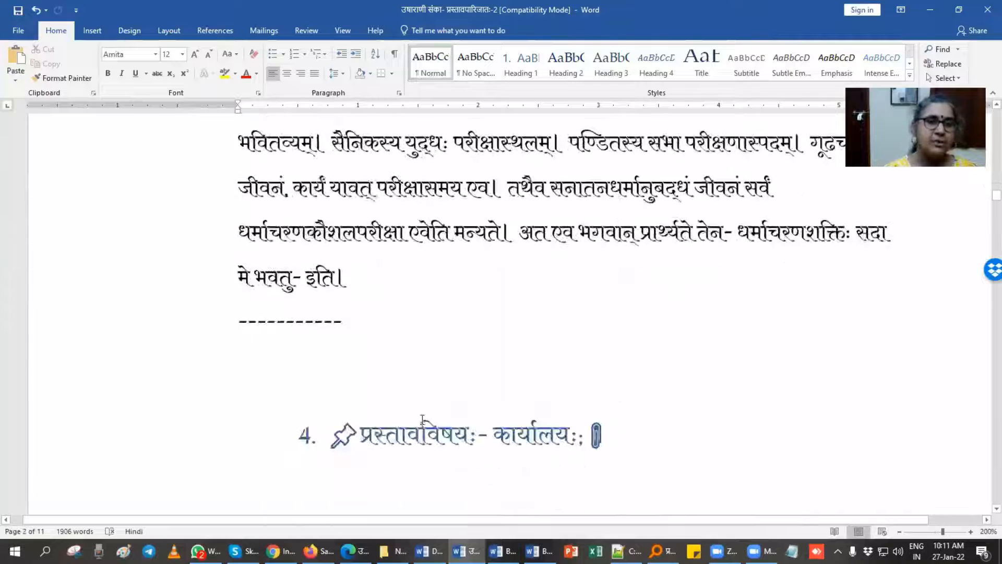
key("ctrl+a")
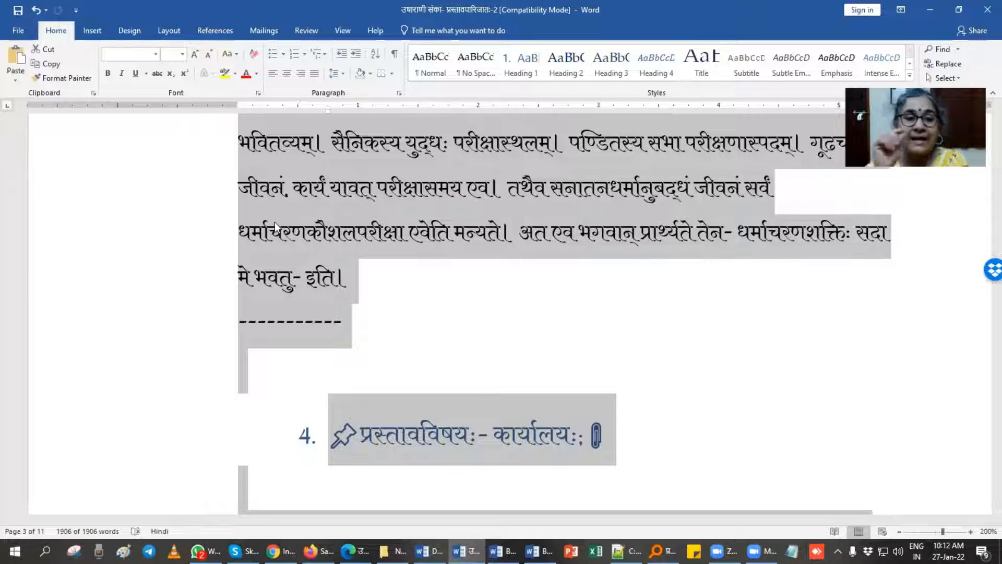
left_click(275, 221)
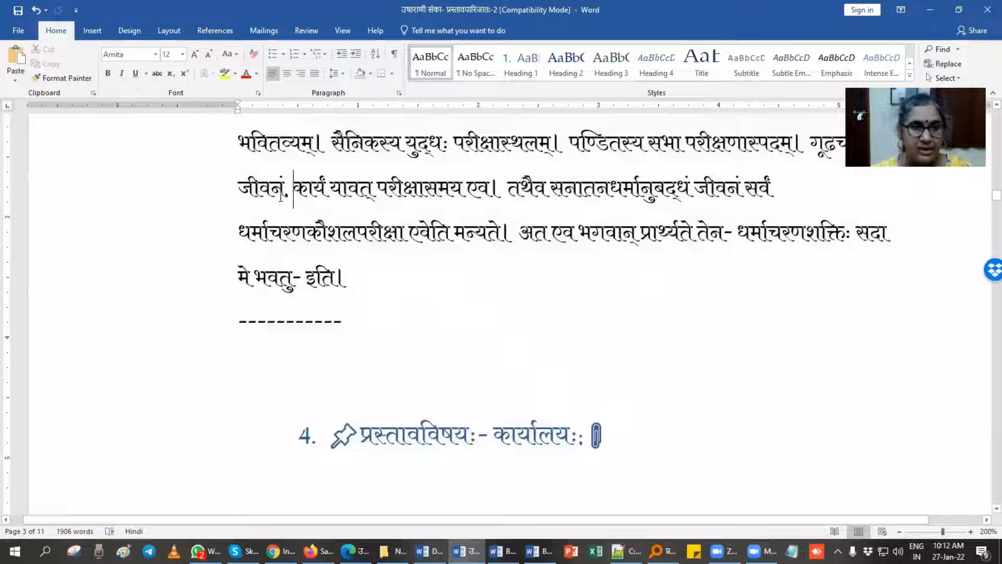
triple_click(209, 209)
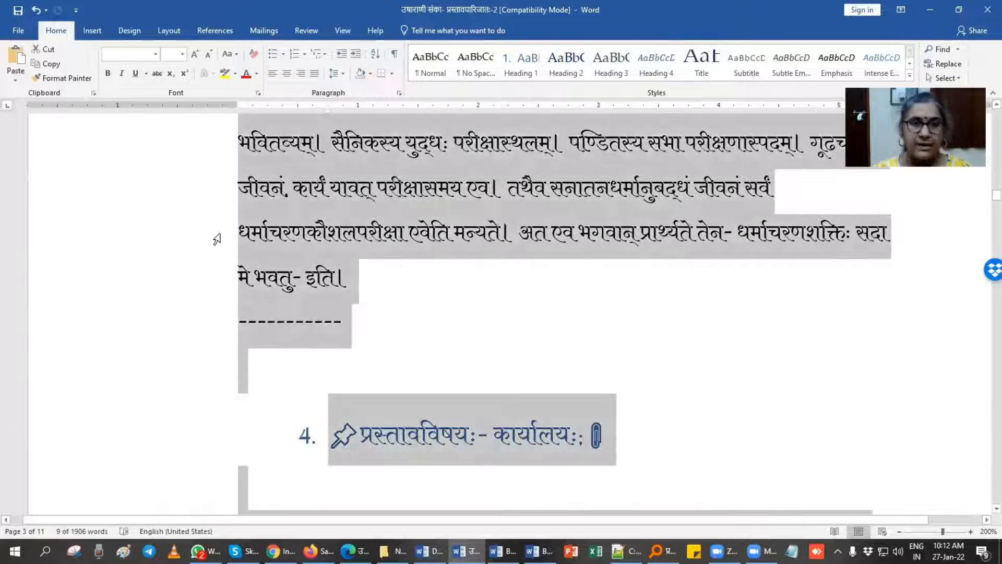
left_click(343, 74)
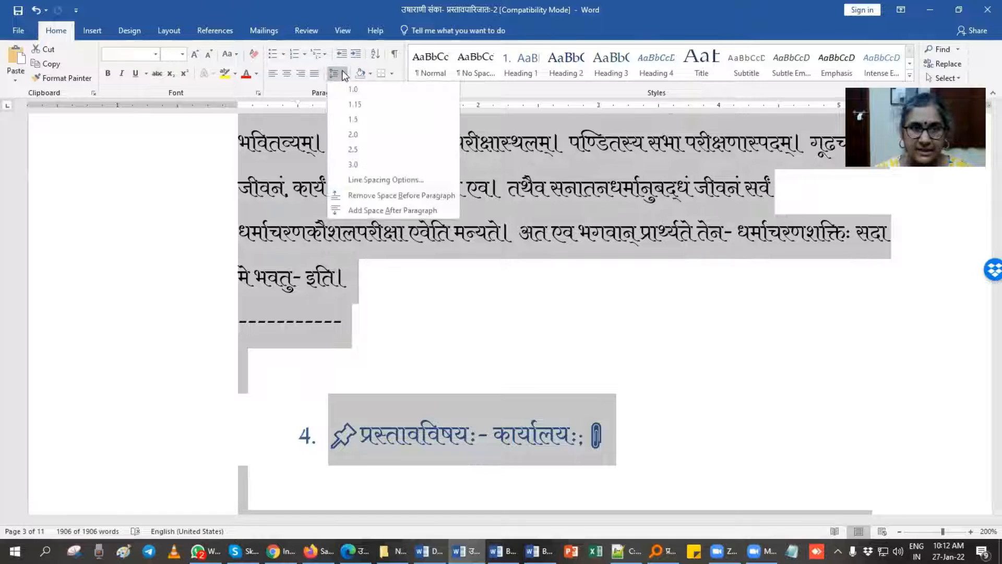
left_click(381, 180)
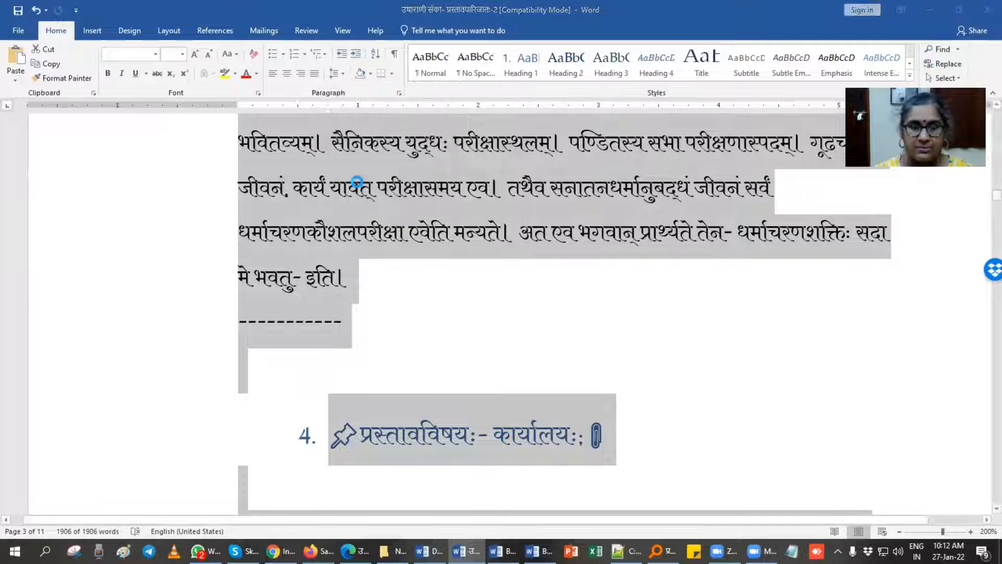
left_click(615, 99)
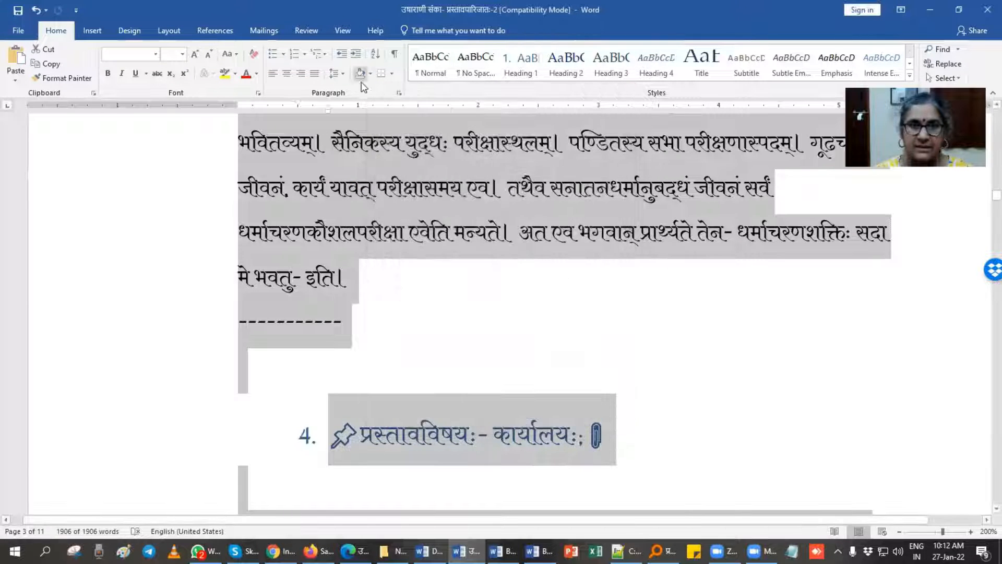
left_click(339, 73)
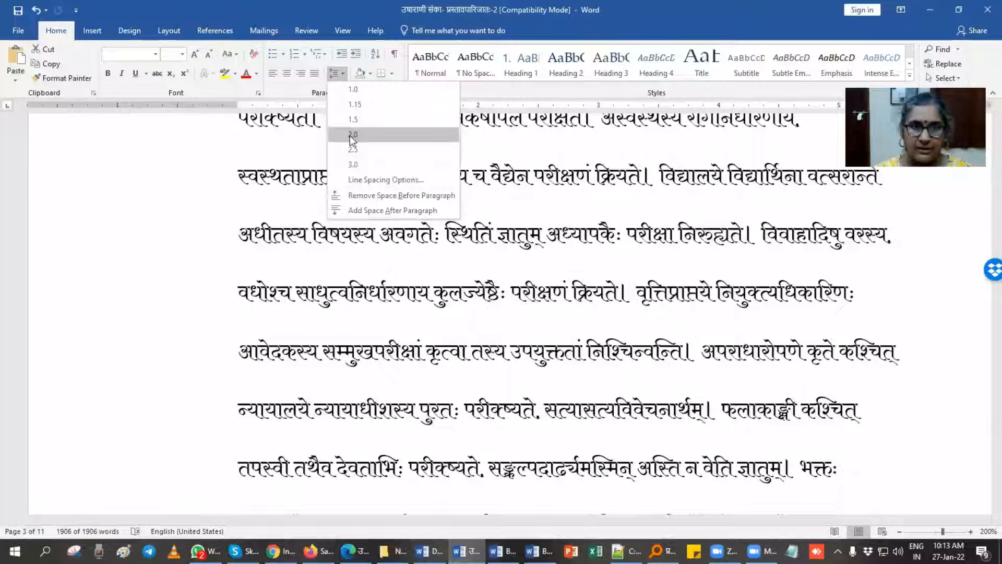
left_click(351, 134)
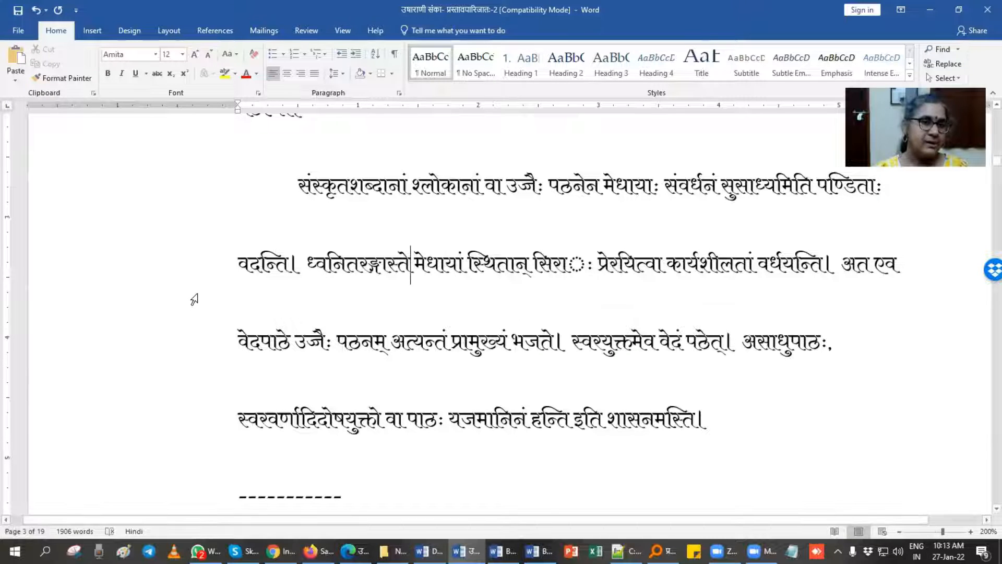
- Set the line spacing of the entire document to 1.0
left_click(208, 309)
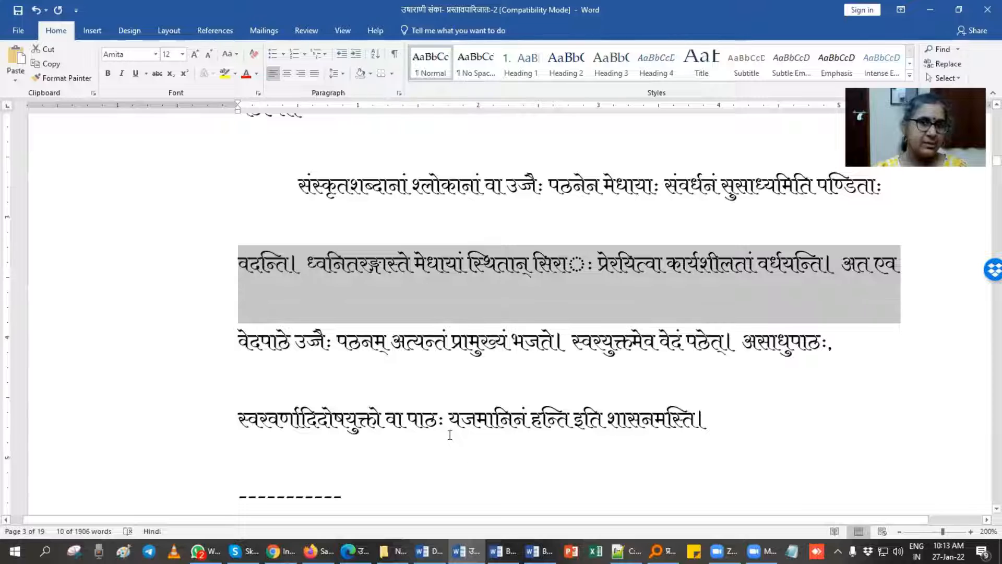
key("ctrl+a")
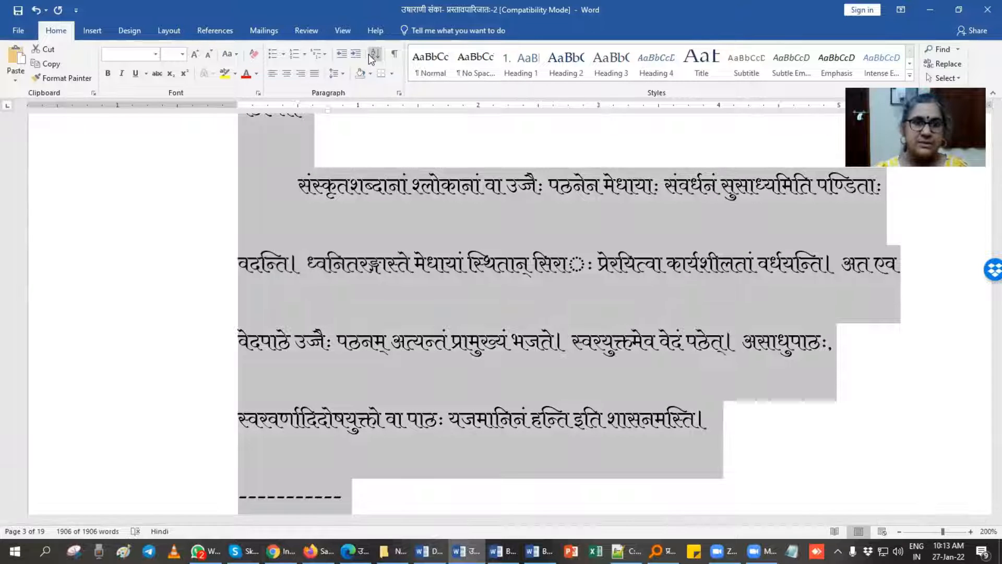
left_click(338, 78)
left_click(345, 94)
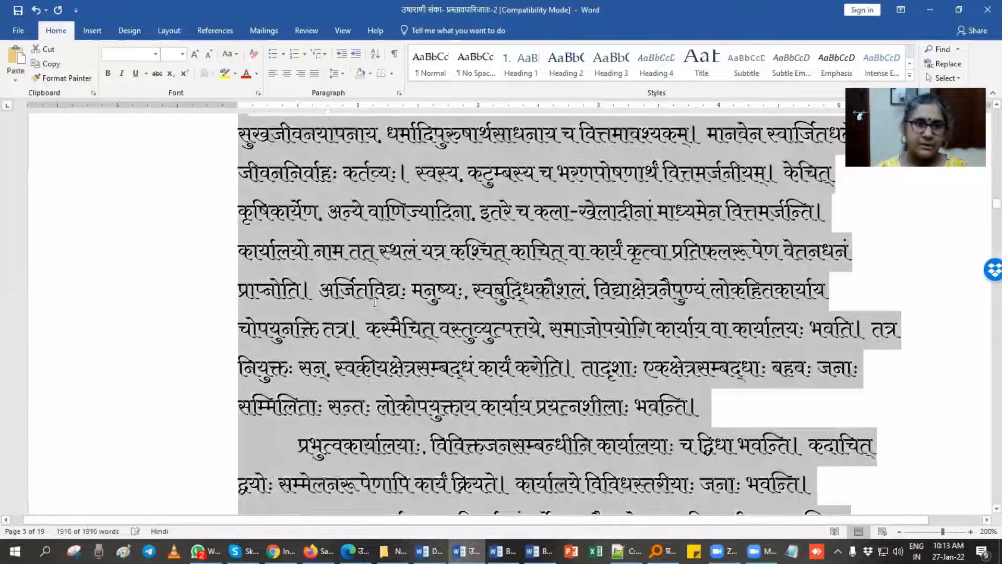
- Check the document's page count, then examine the single-spaced text around heading 4 and the page 2 footer
left_click(375, 302)
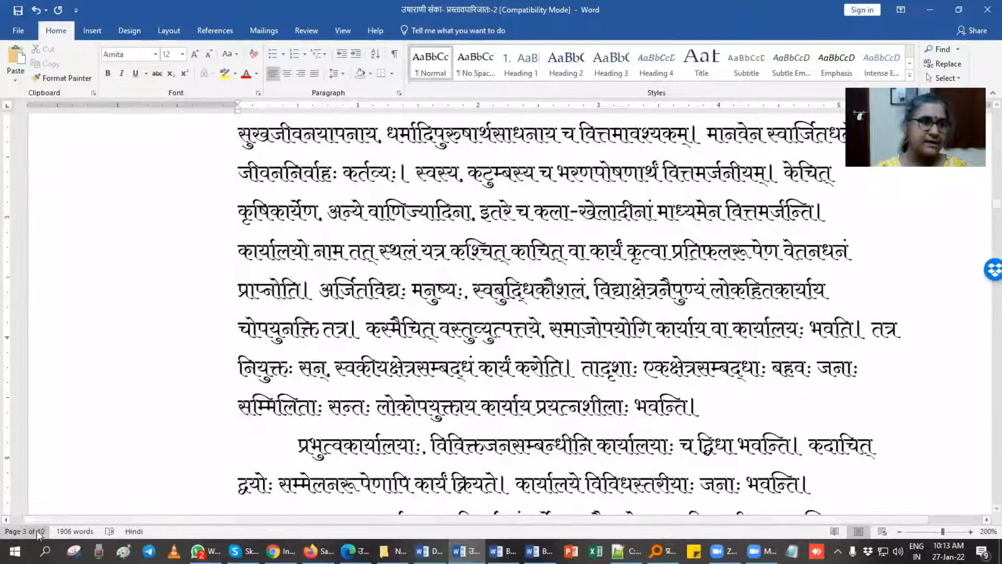
left_click(321, 417)
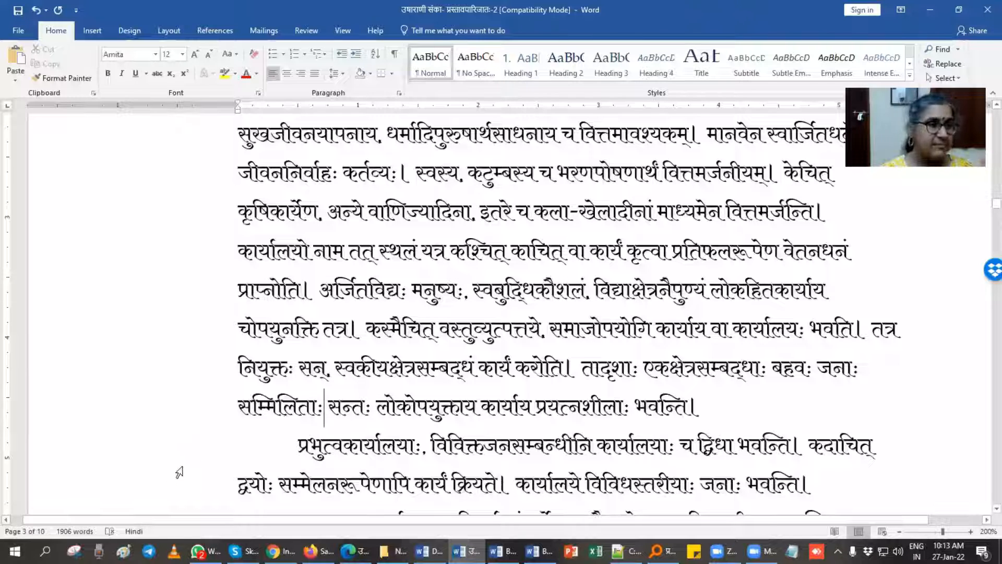
scroll(352, 290, "up", 10)
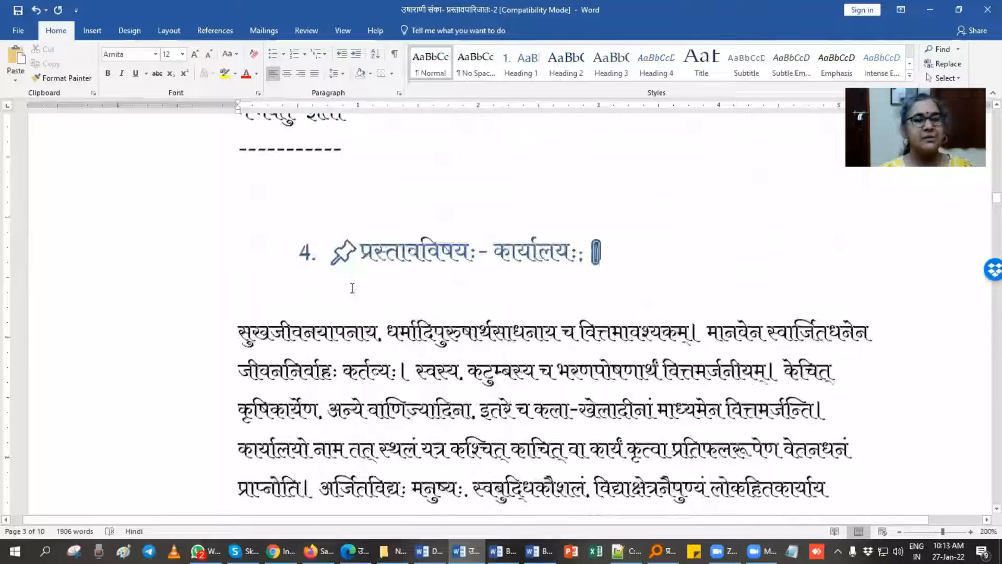
scroll(353, 288, "up", 4)
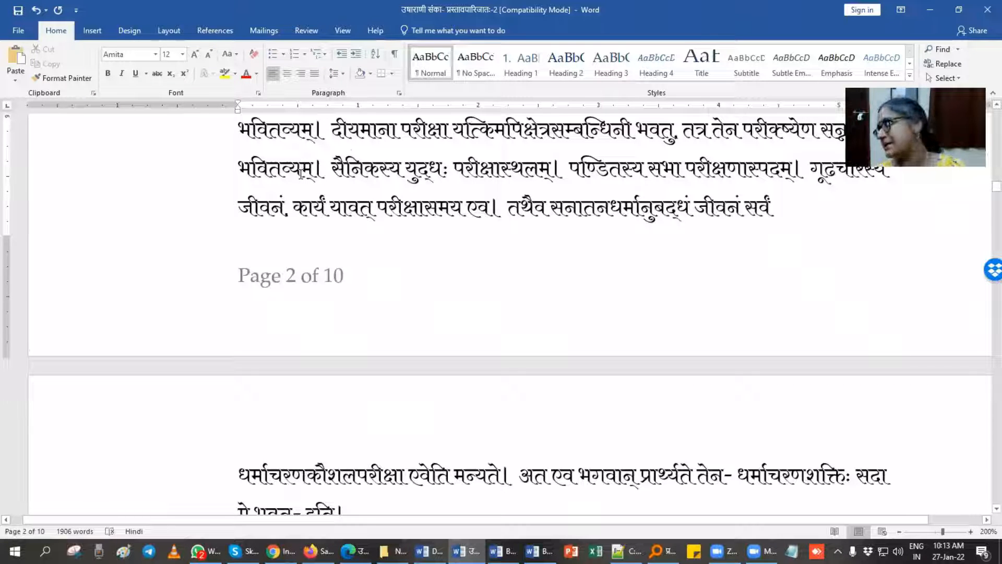
left_click(302, 173)
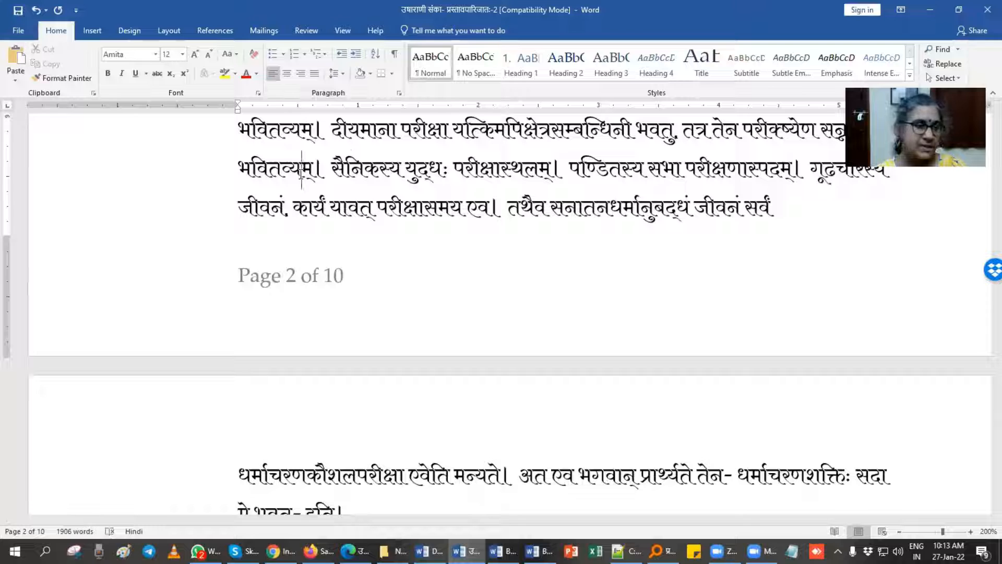
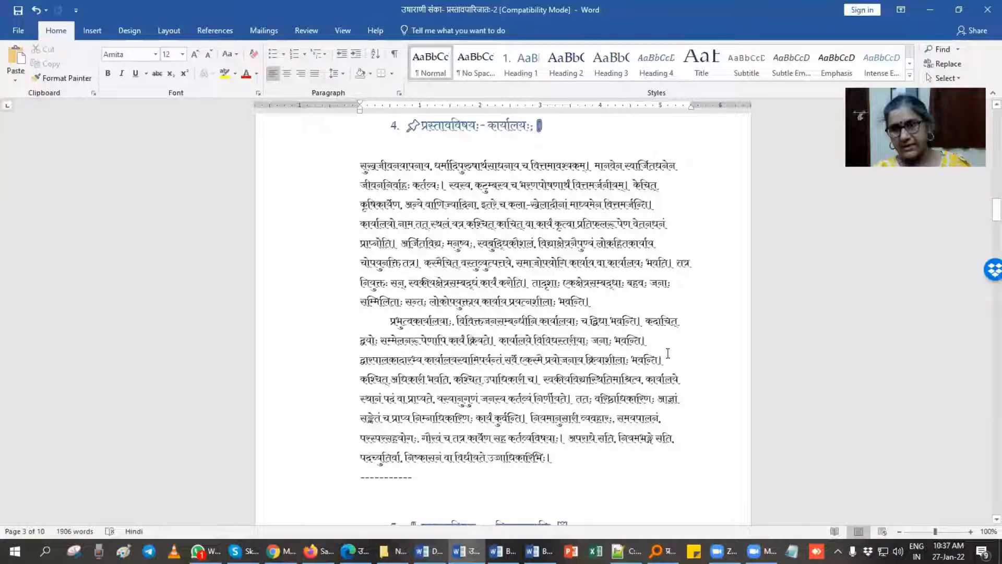
- Compare the essay document's pages with the first essay in the Book3b-प्रस्तावपारिजातः-Working document
scroll(659, 399, "down", 7)
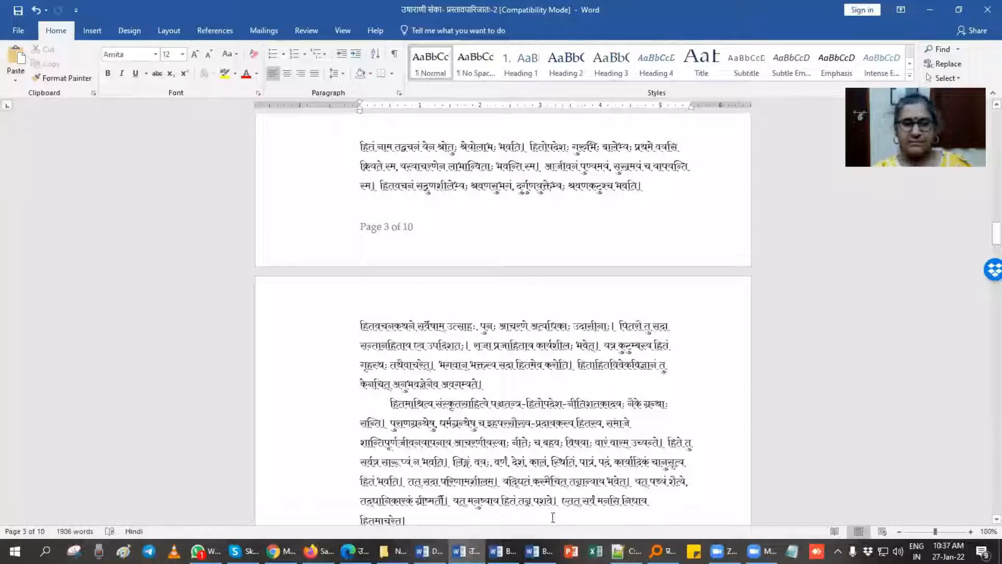
left_click(503, 551)
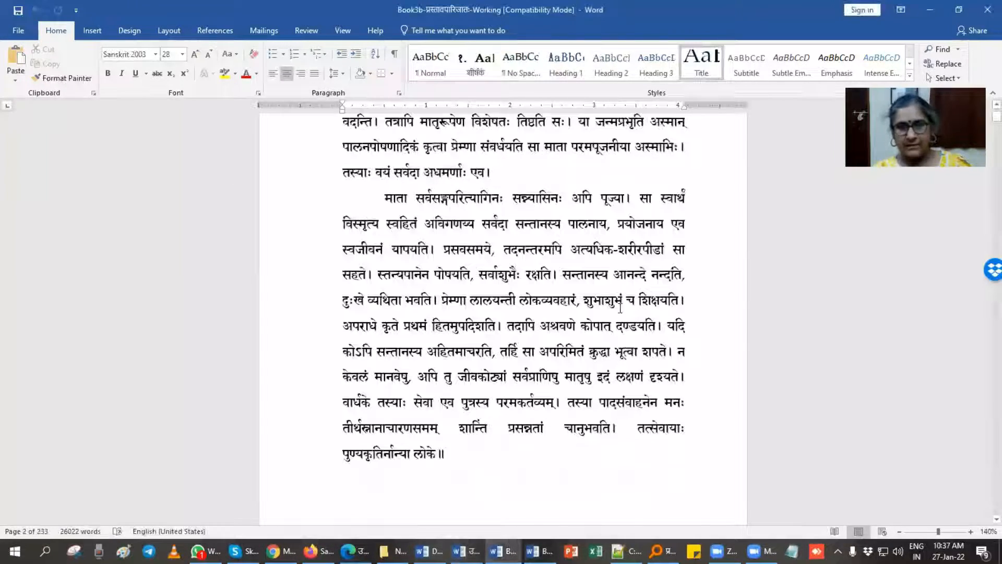
left_click(466, 552)
scroll(543, 431, "down", 1)
left_click(504, 552)
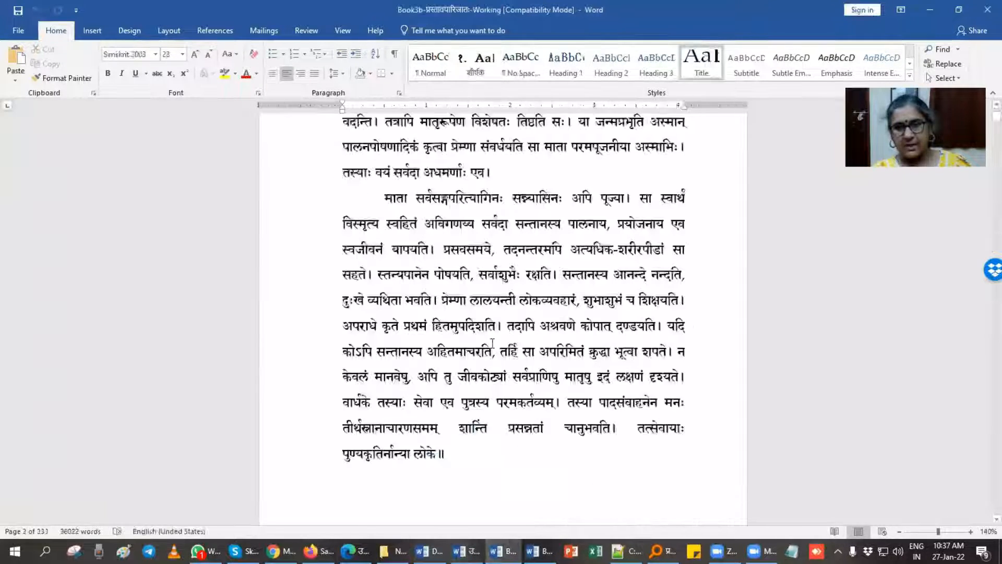
scroll(483, 331, "up", 2)
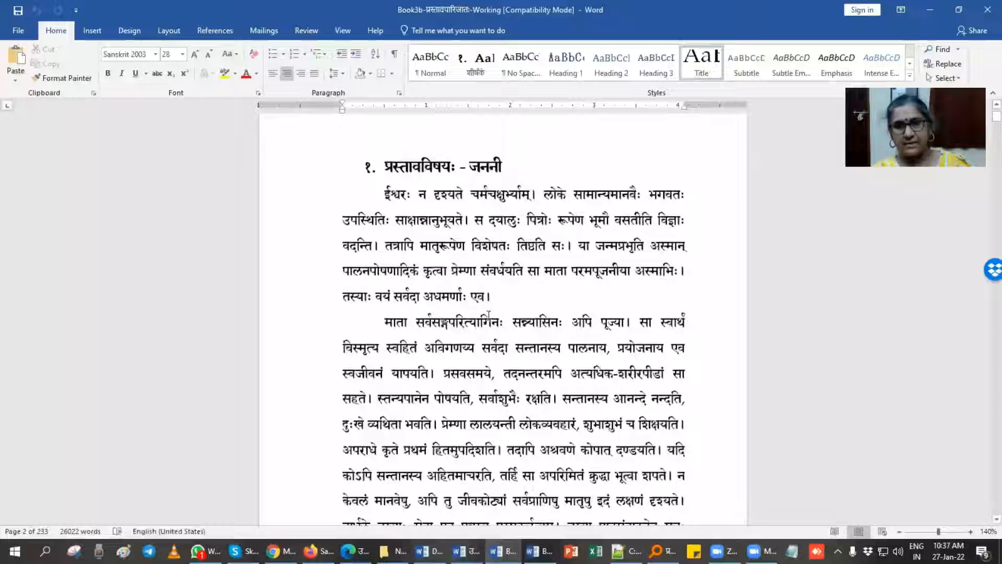
scroll(481, 327, "down", 3)
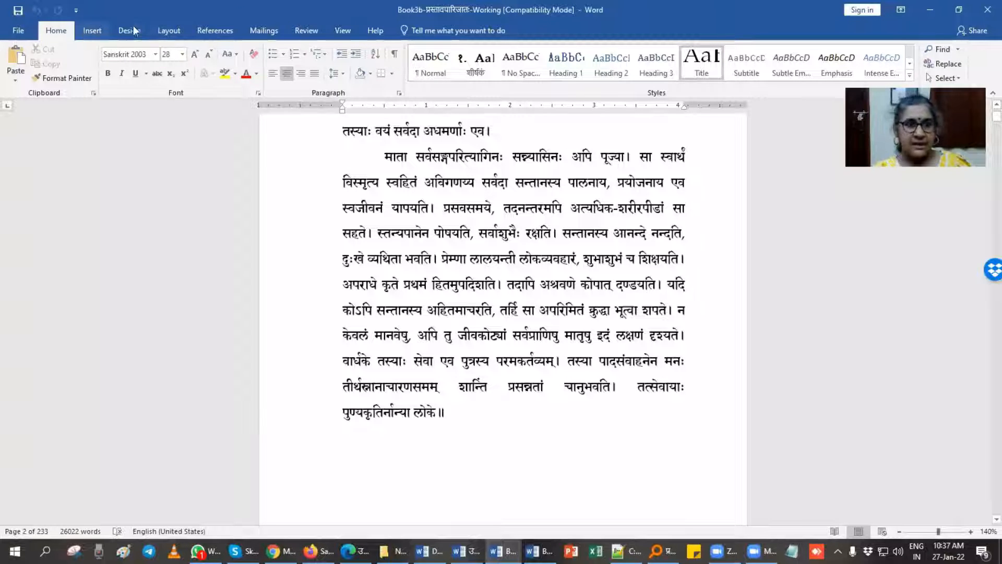
- Inspect the margin and paper size options of the Book3b document, then view its heading २ on the following page
left_click(164, 32)
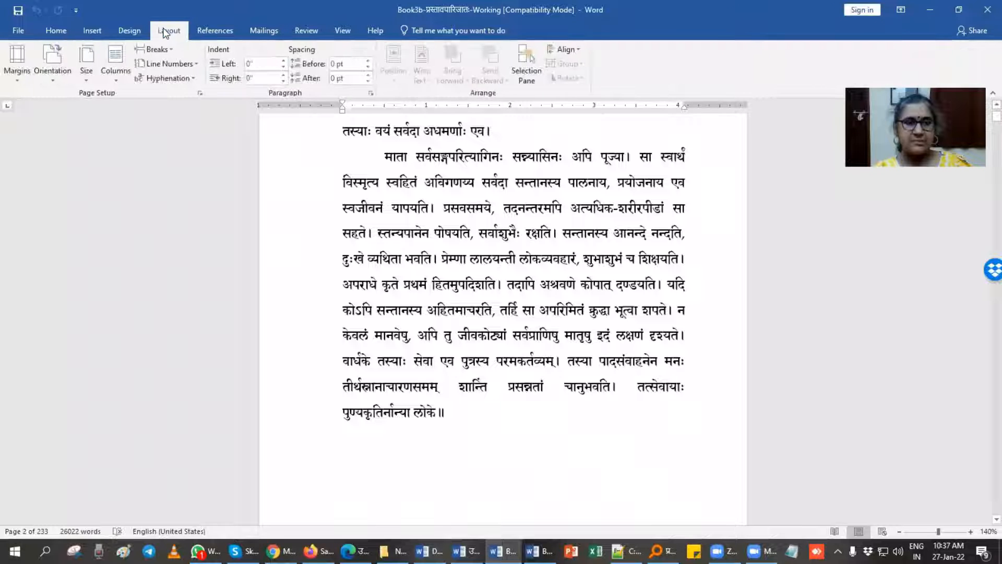
left_click(17, 78)
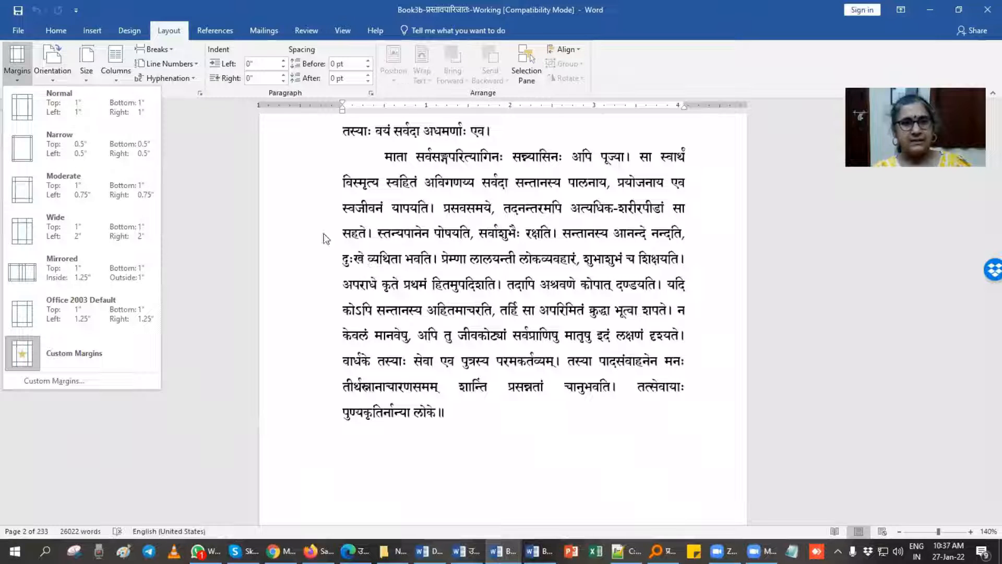
left_click(87, 71)
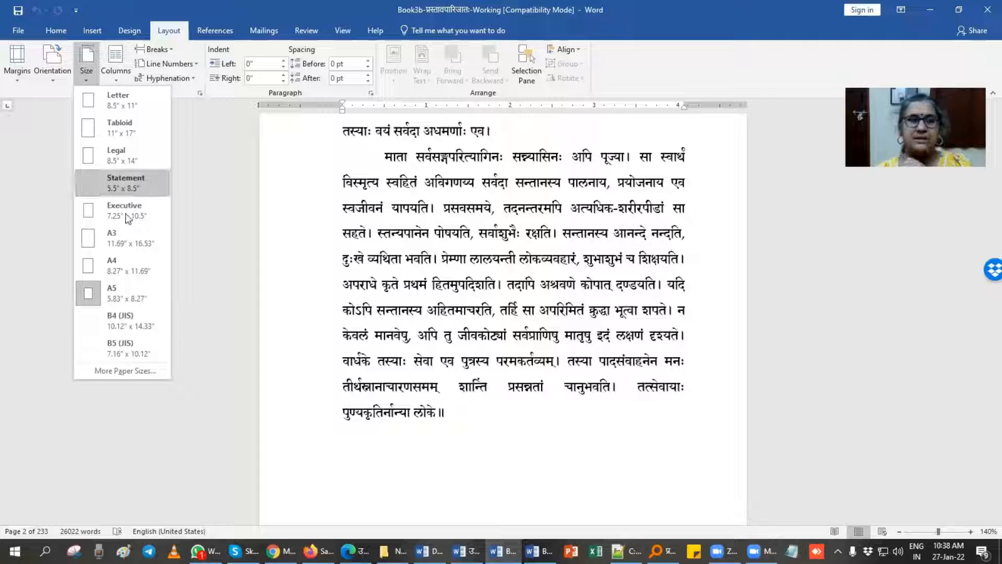
left_click(623, 212)
scroll(586, 300, "down", 5)
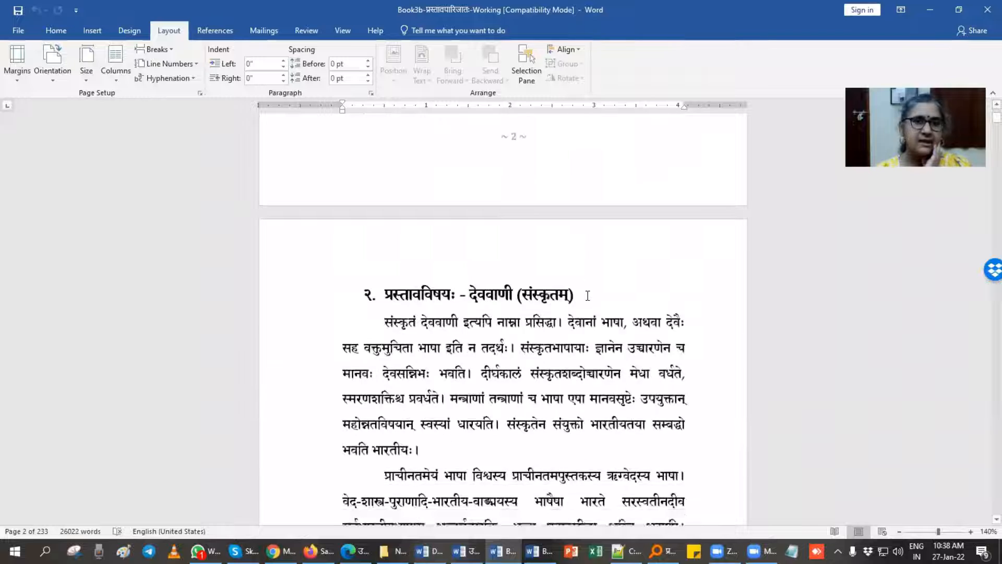
- Inspect the page 2 footer's page number and the footer position setting, then return to the body text
left_click(519, 245)
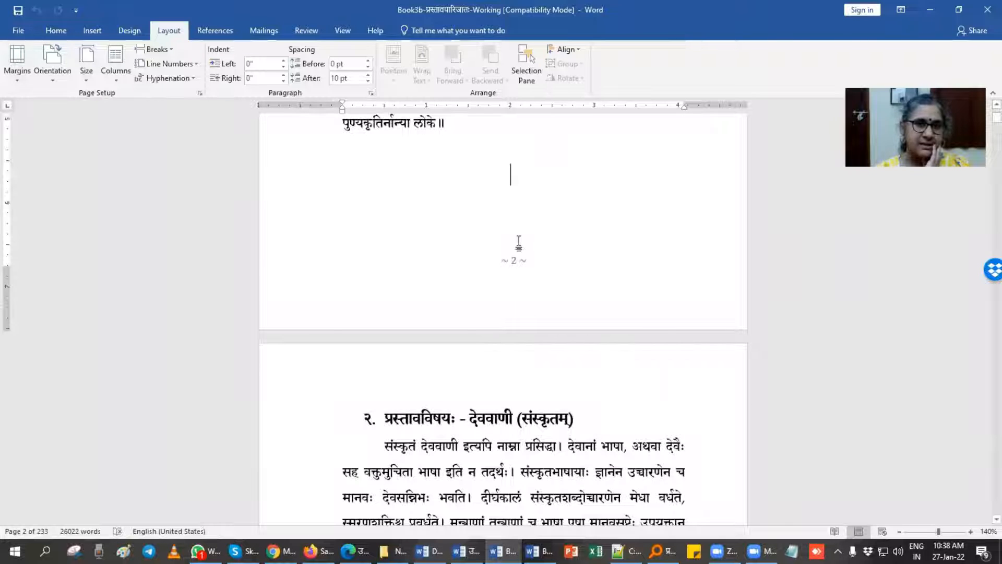
double_click(516, 268)
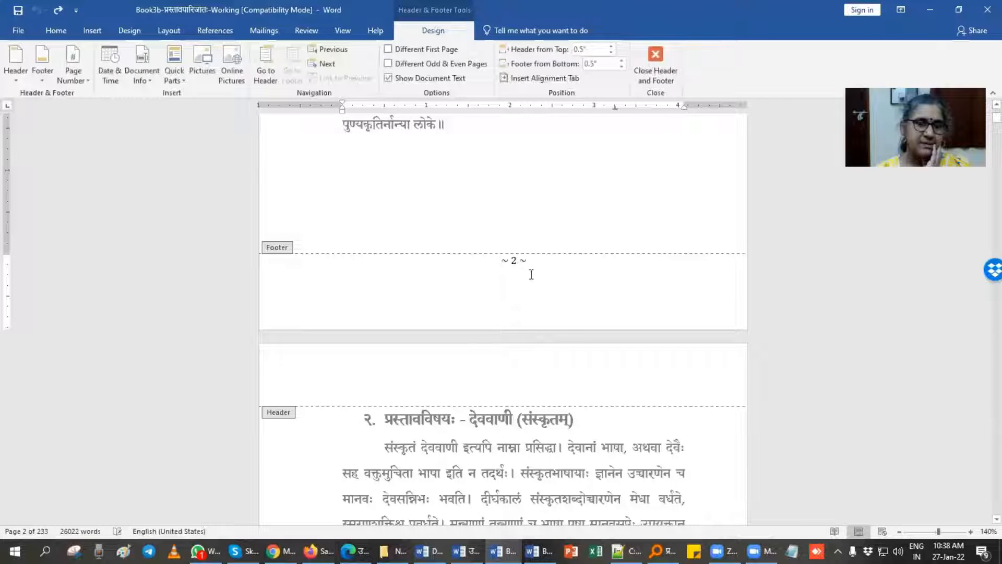
left_click_drag(502, 259, 531, 261)
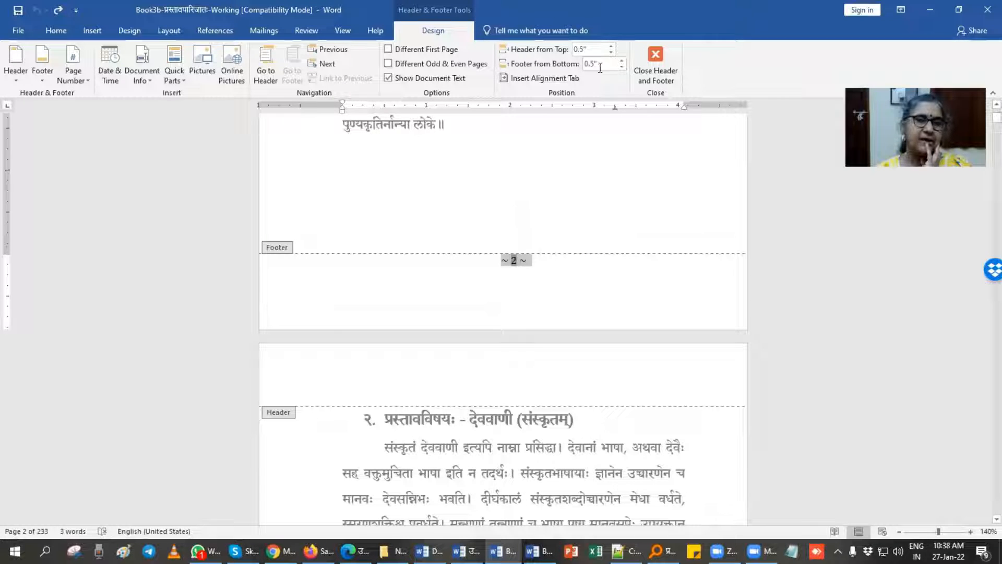
left_click(650, 54)
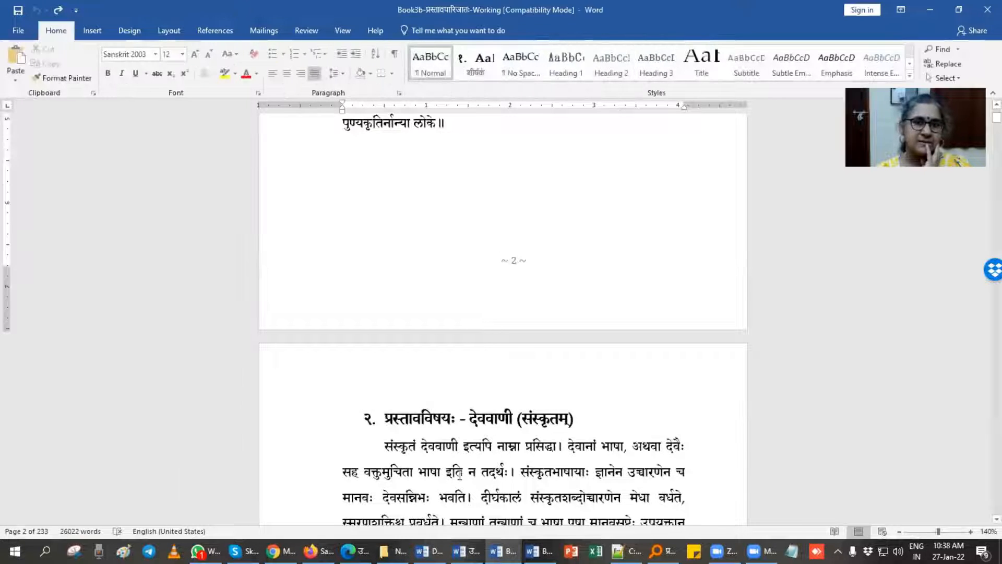
- Review the essays from page 3 to page 6, checking where each one ends on its page
scroll(442, 277, "down", 5)
scroll(441, 277, "down", 4)
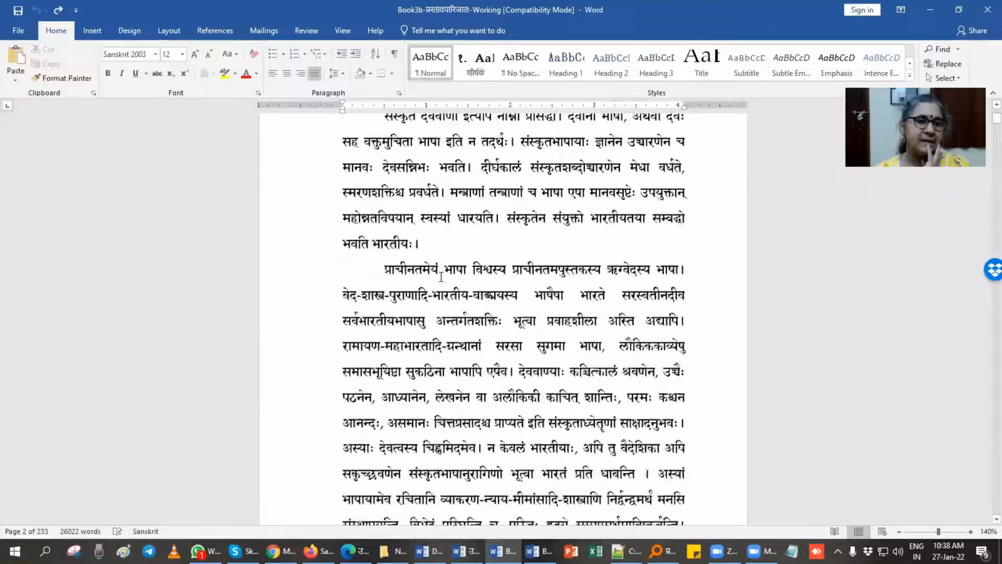
scroll(441, 277, "down", 12)
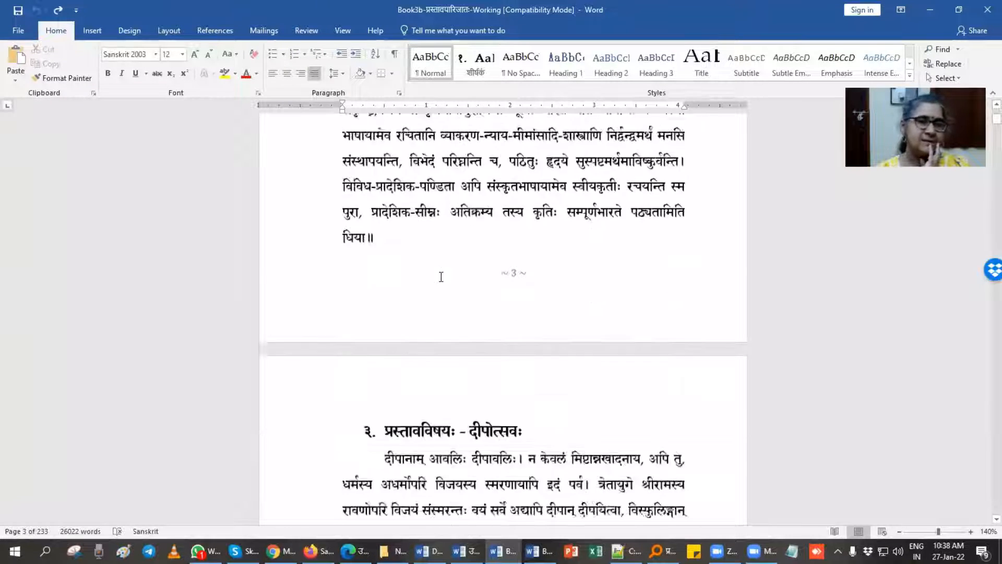
scroll(441, 277, "down", 8)
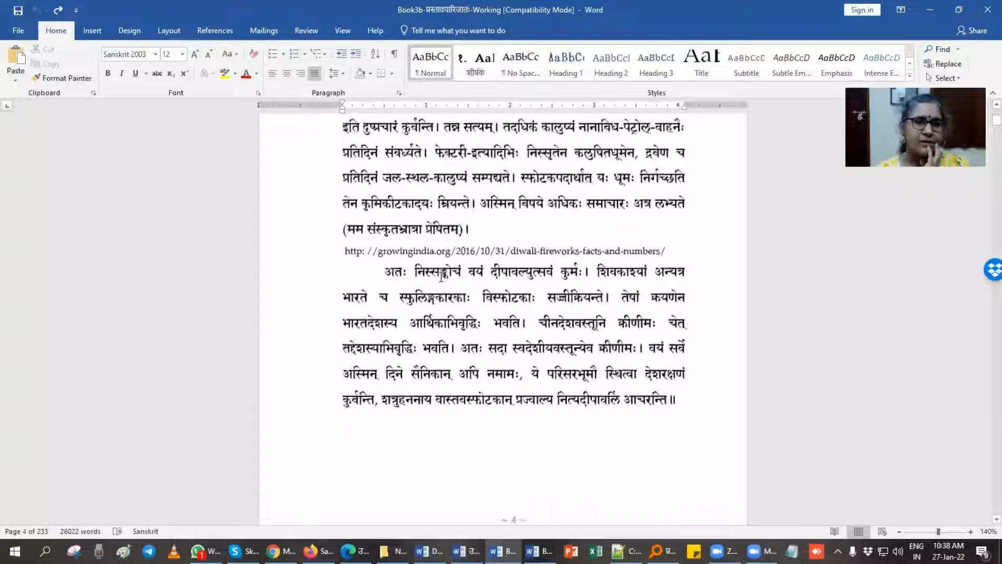
scroll(447, 293, "down", 8)
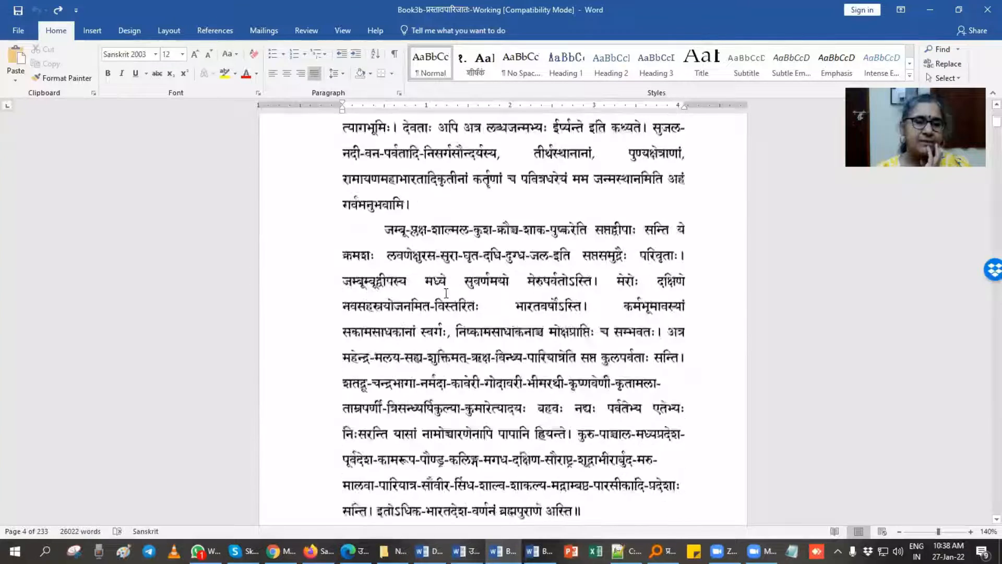
double_click(578, 376)
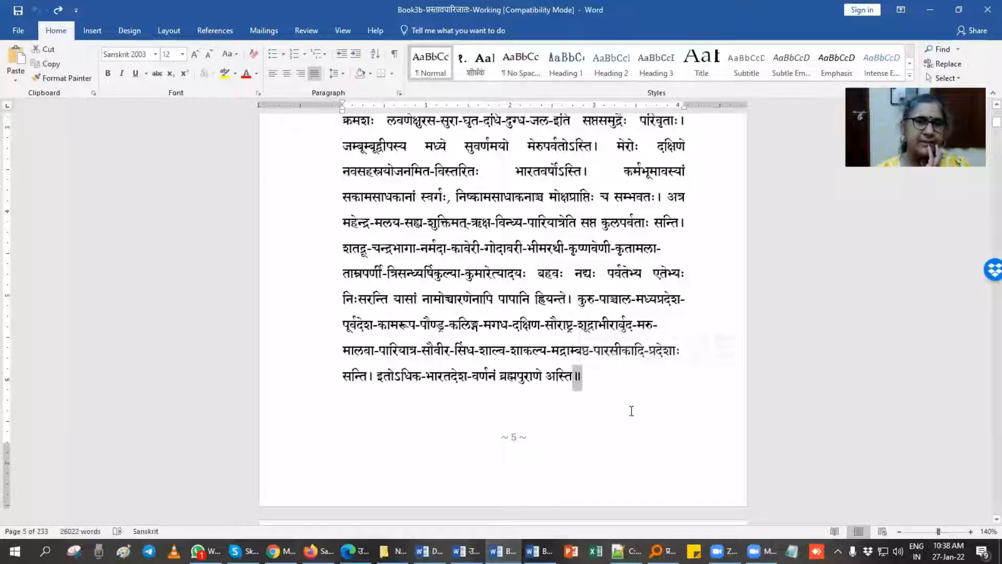
scroll(532, 396, "down", 1)
scroll(536, 397, "down", 12)
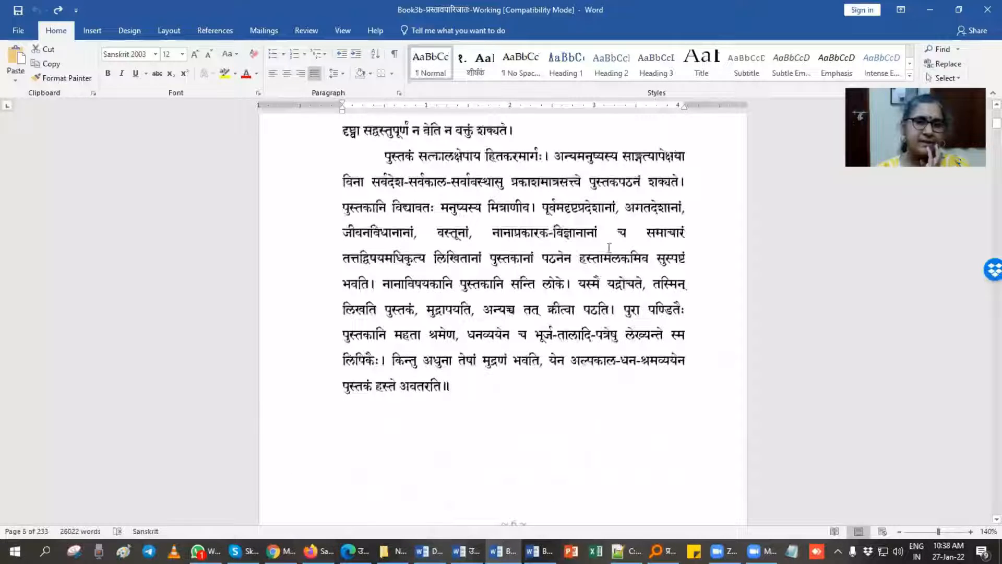
- On page 6, tighten the loosely spaced line ending in समाचारं by inserting a hyphen after तत्तद्विषय in the following word
left_click_drag(608, 232, 687, 233)
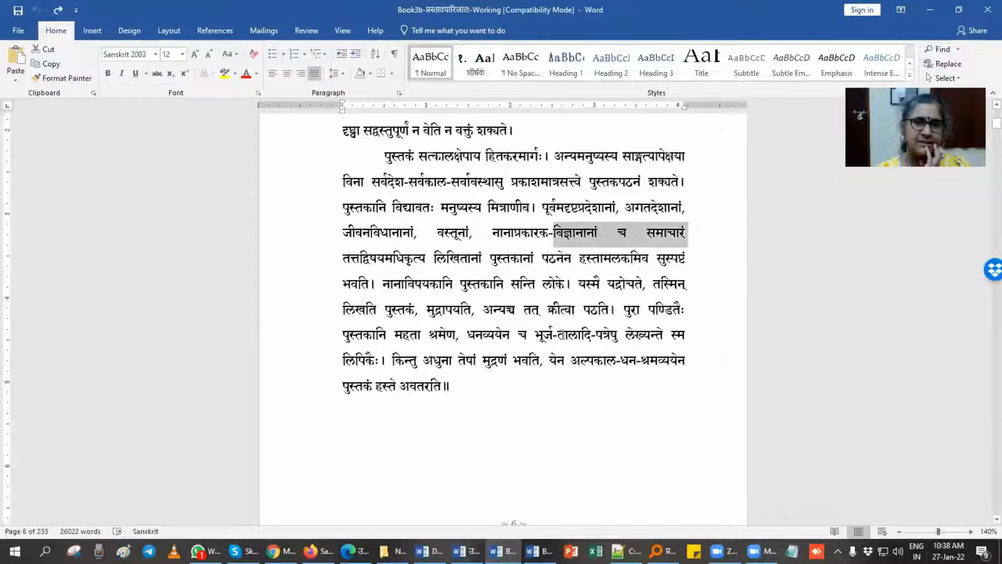
left_click(399, 259)
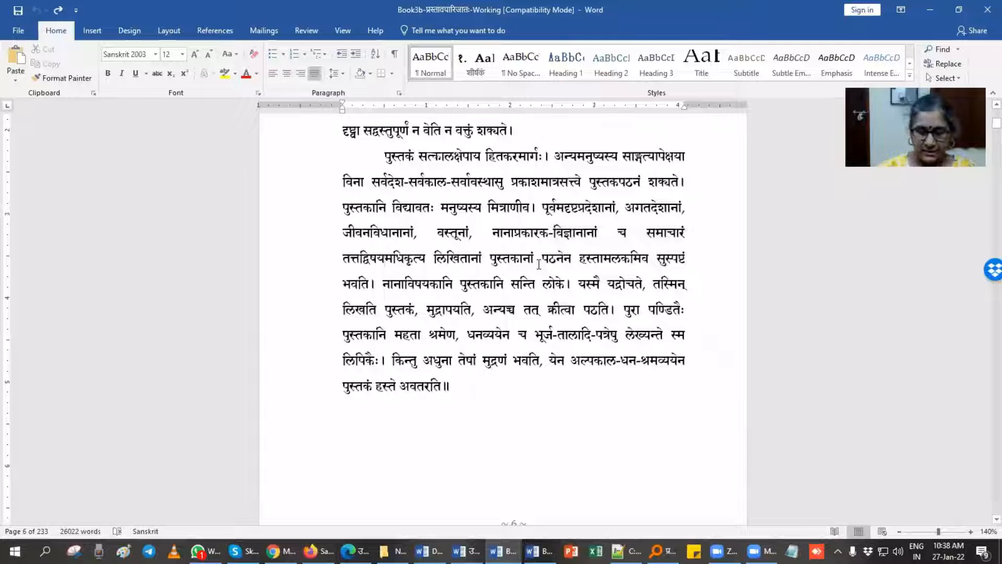
type("-")
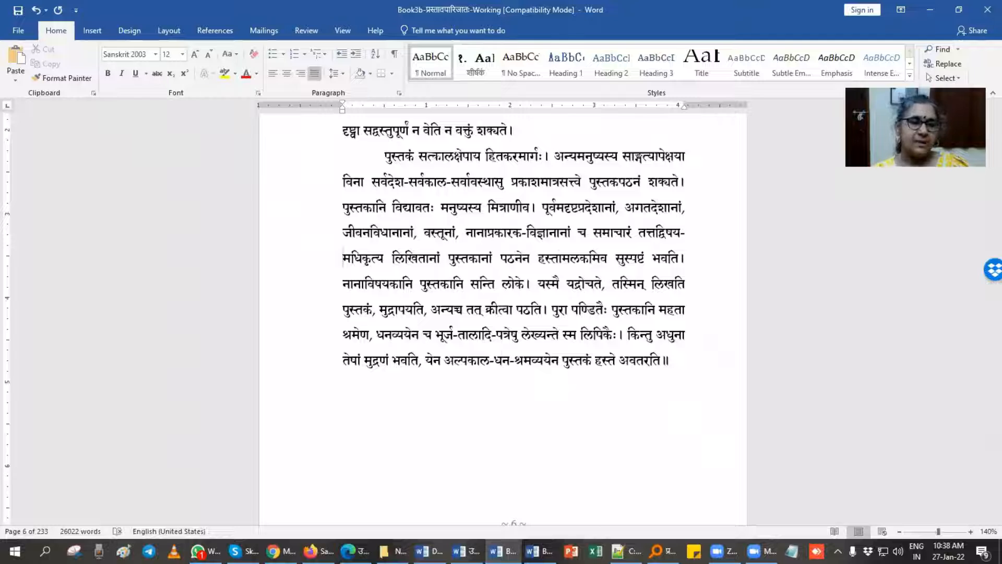
key("BackSpace")
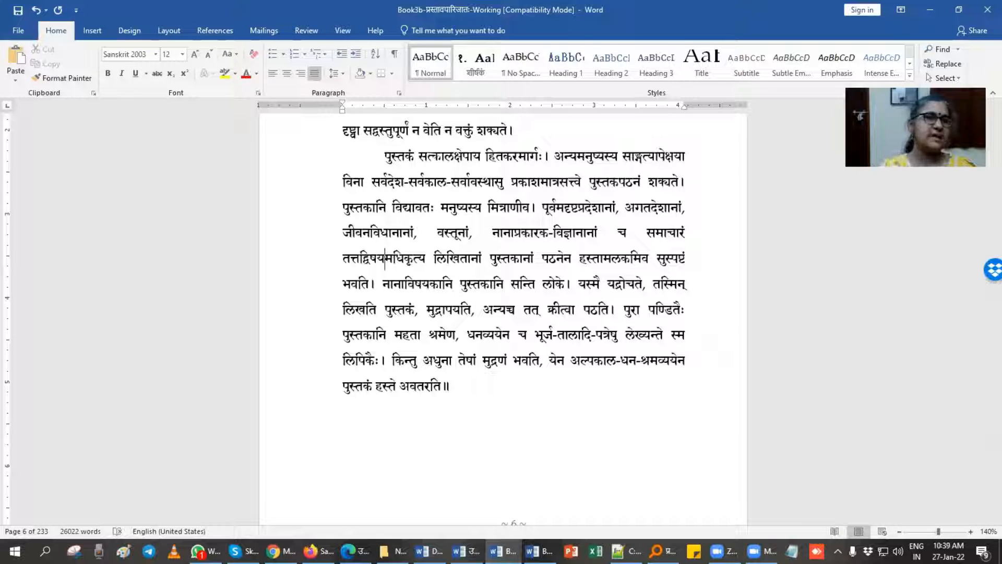
type("-")
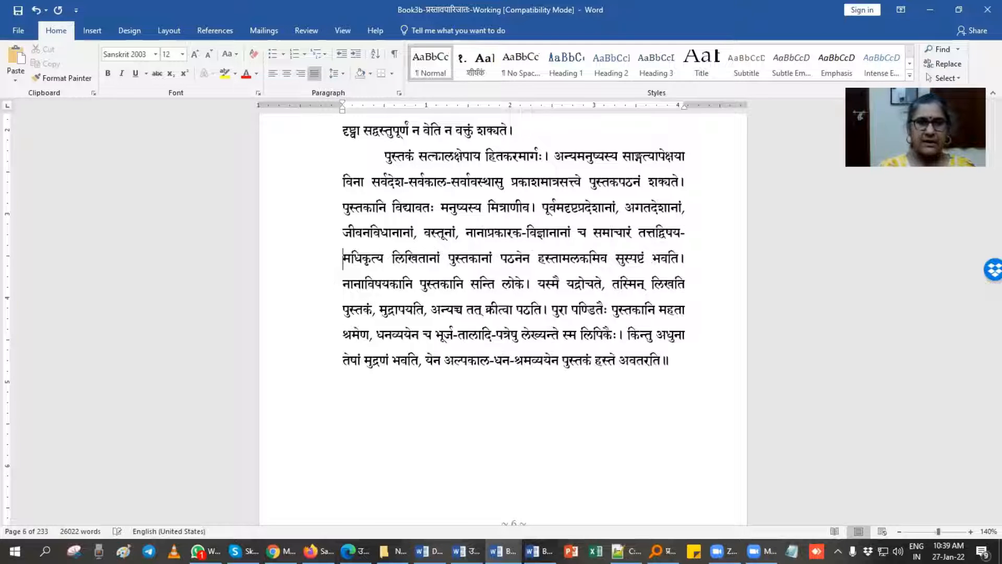
- Try a hyphen after विधा in जीवनविधानानां on page 6
key("Up")
key("Right")
key("Right")
key("Right")
key("Right")
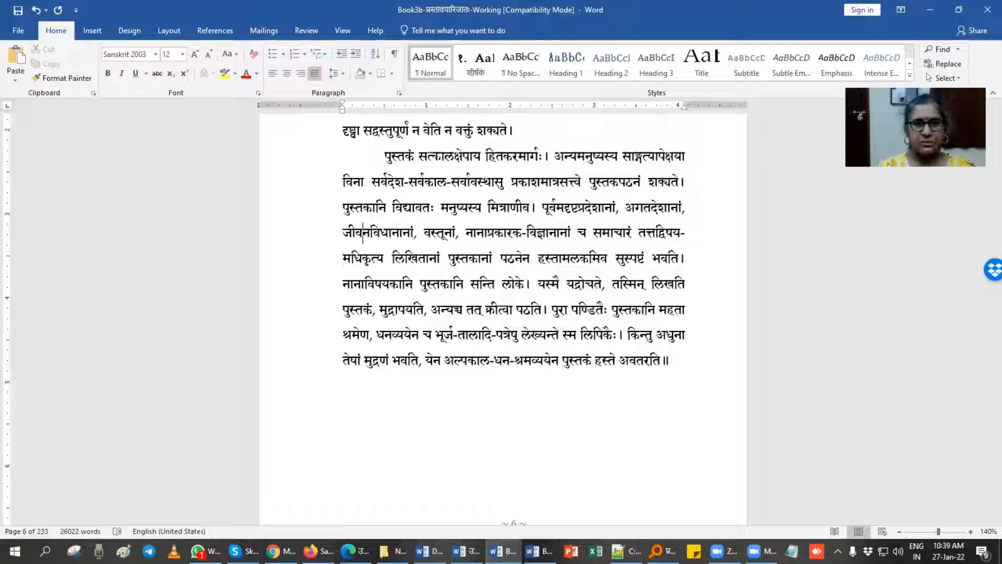
key("Right")
type("-")
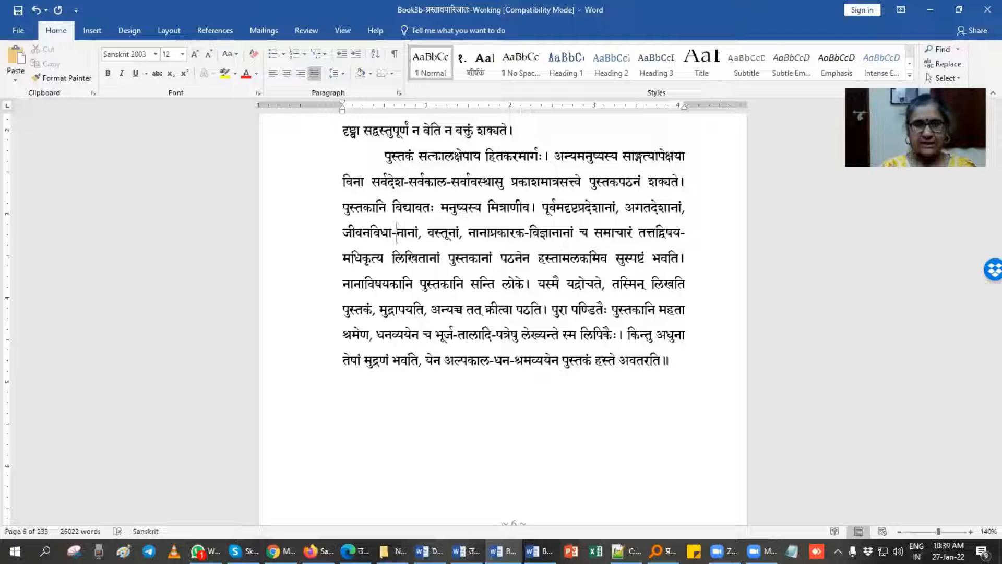
key("BackSpace")
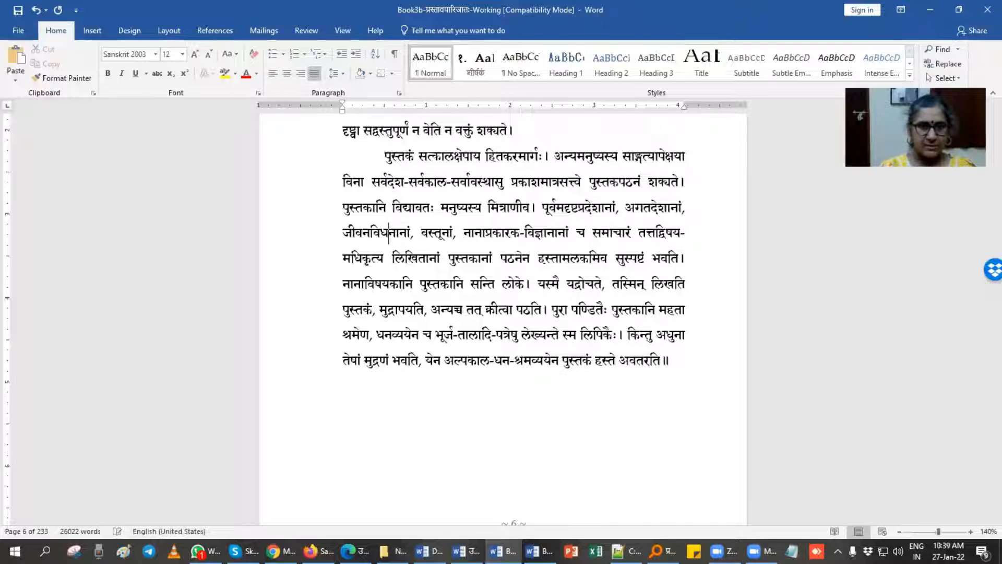
- Try hyphens at earlier points in जीवनविधानानां, starting after जीवन
key("Left")
key("Left")
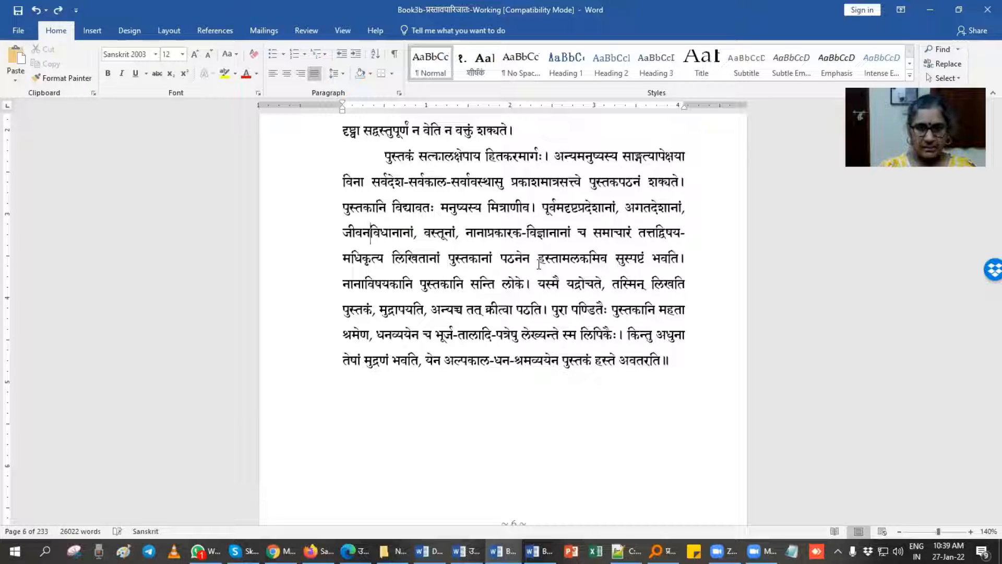
type("-")
key("BackSpace")
key("Left")
type("-")
key("BackSpace")
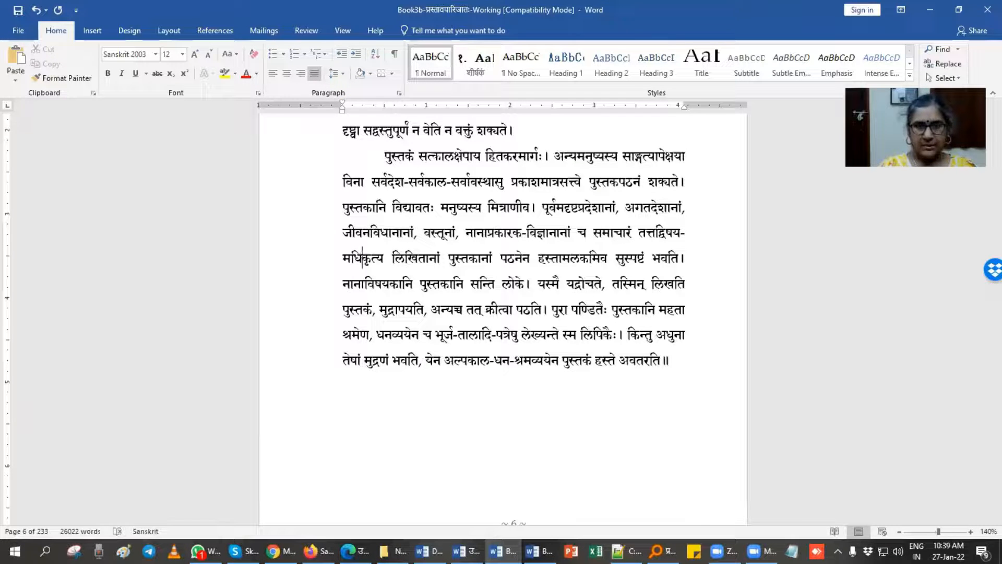
- Try a hyphen after नाना in नानाविषयकानि
key("Down")
key("Right")
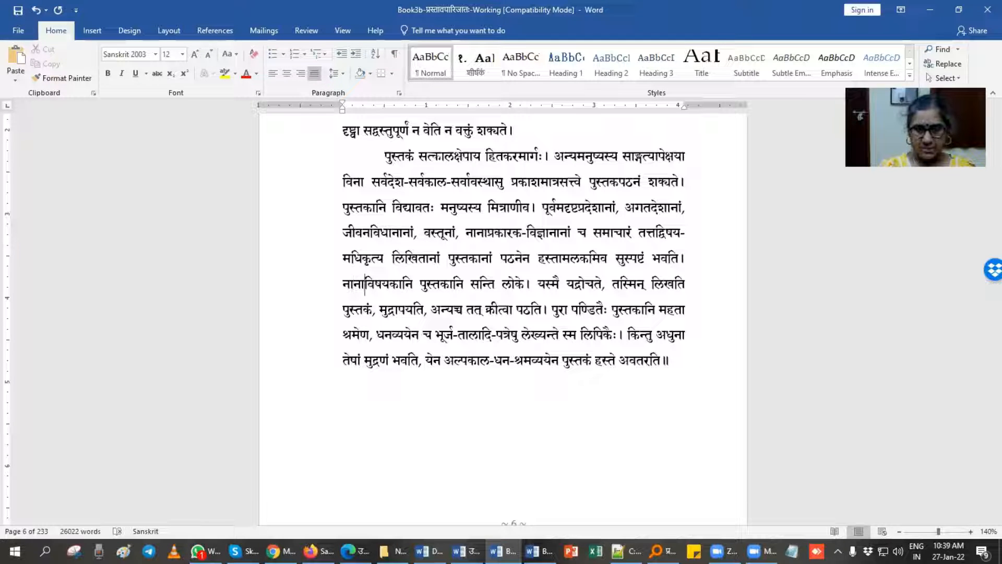
type("-")
key("BackSpace")
key("Down")
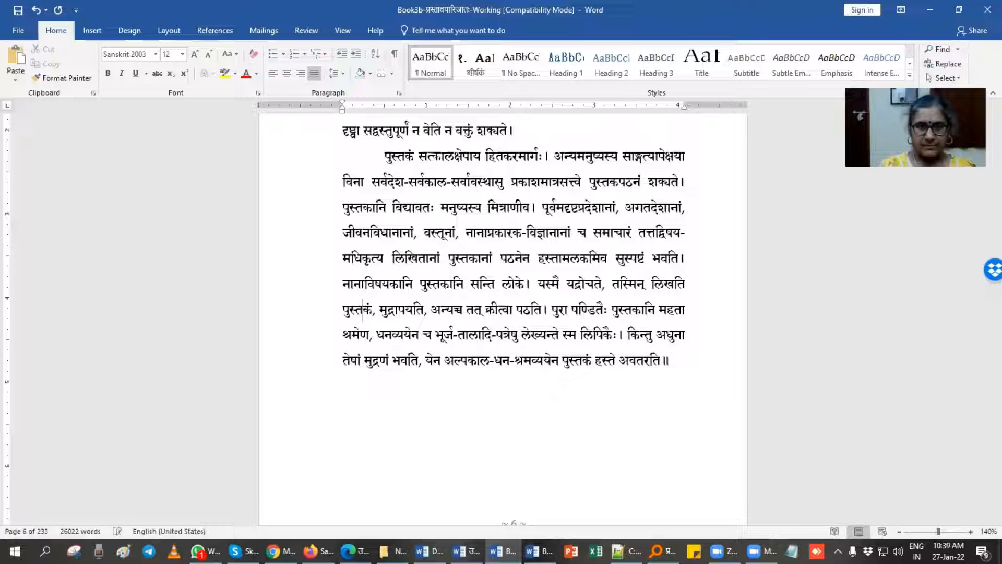
- Insert a hyphen after पु in पुस्तकानि, in the phrase पुस्तकानि विद्यावतः
key("Up")
key("Up")
key("Left")
type("-")
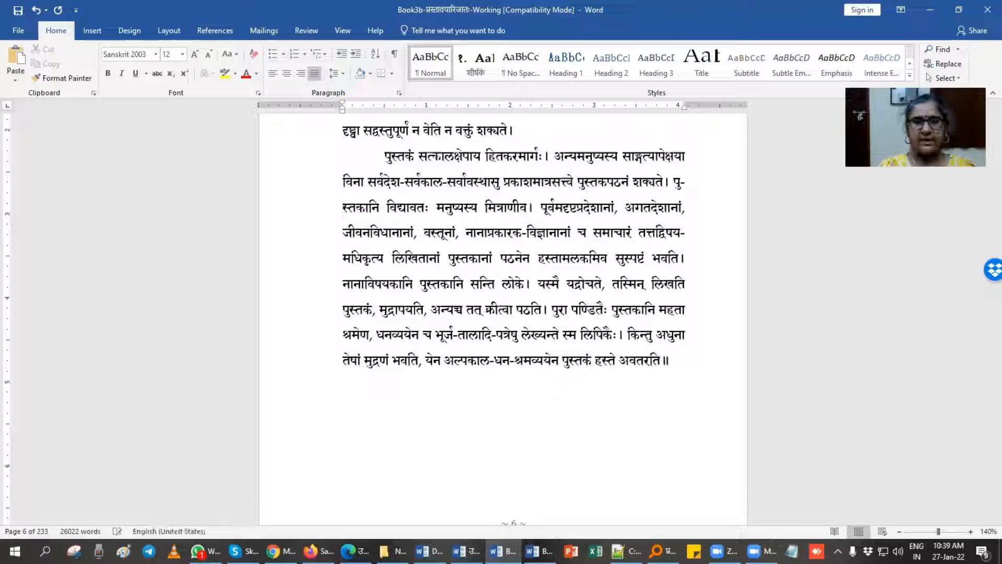
- Try a hyphen after जी in जीवनविधानानां
key("Down")
key("Right")
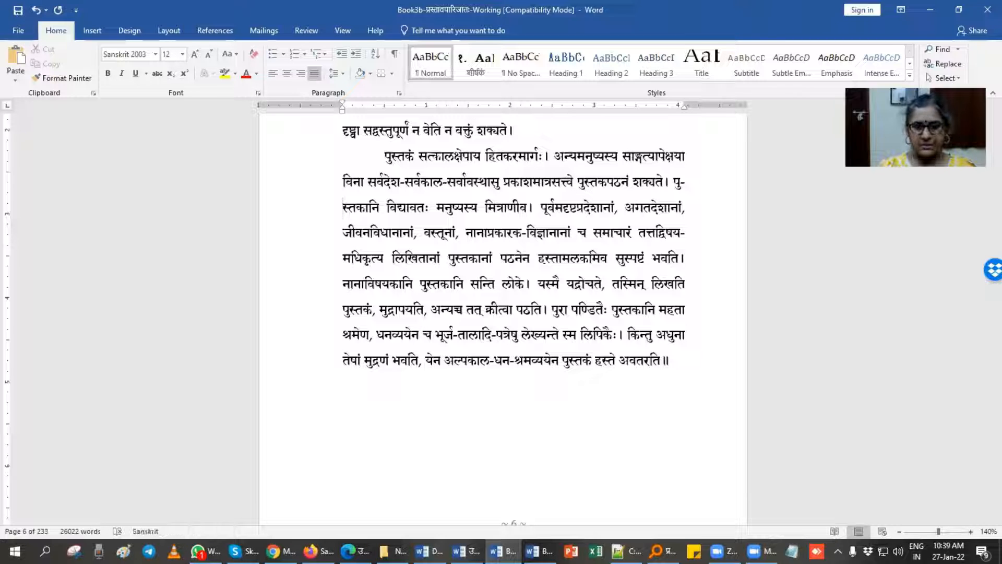
type("-")
key("BackSpace")
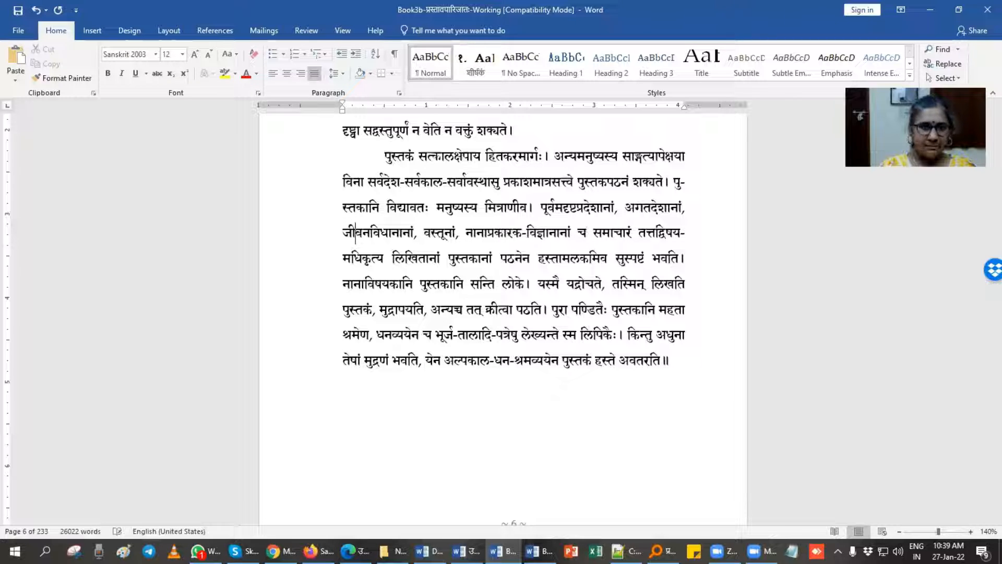
key("ctrl+z")
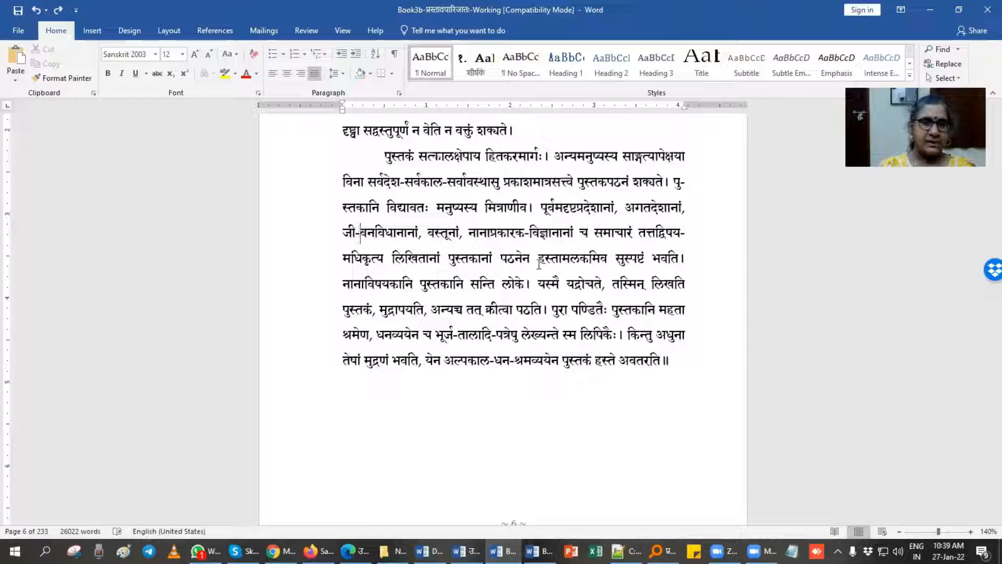
key("BackSpace")
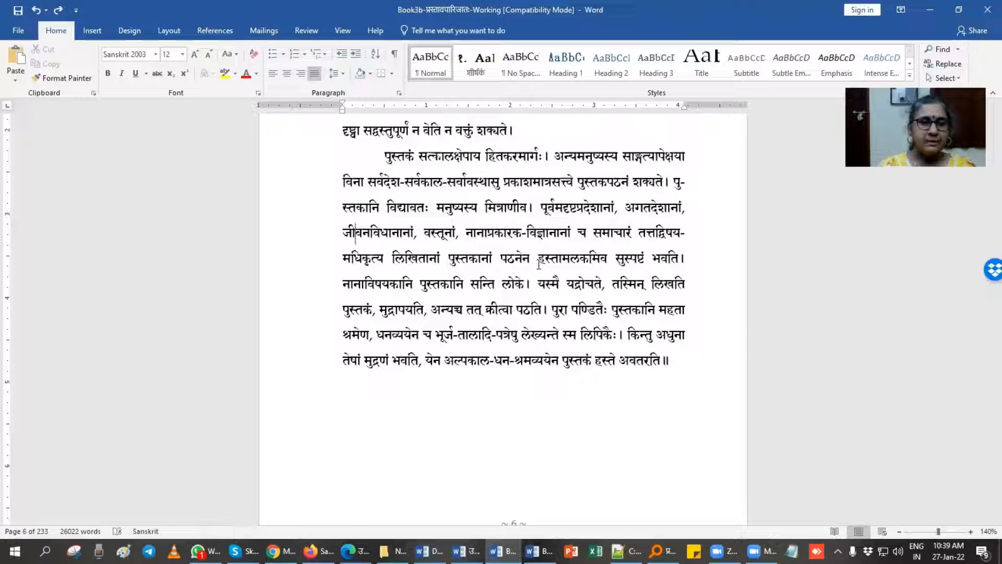
- Replace the hyphen after तत्तद्विषय with an optional hyphen and add a space after मधि
key("Down")
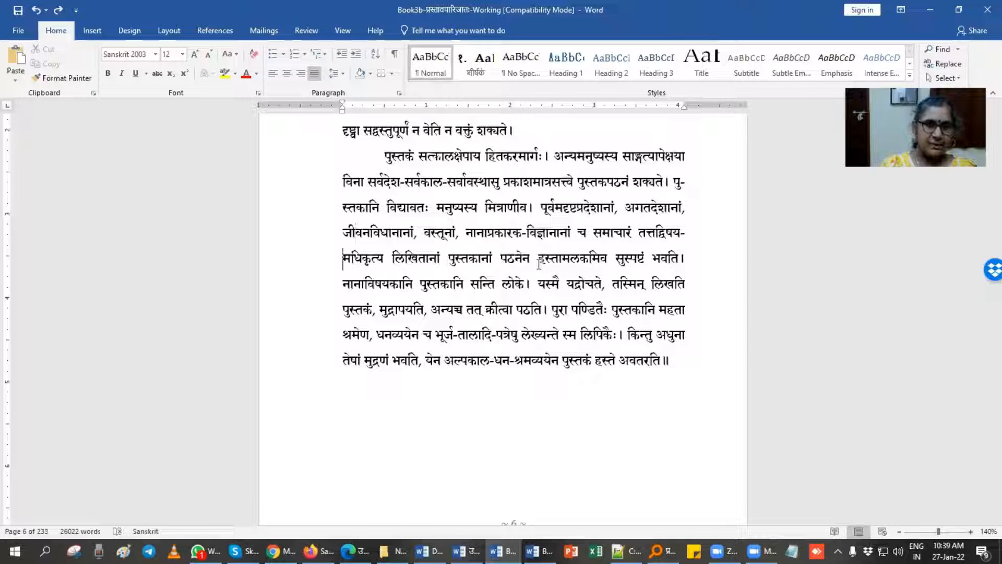
key("BackSpace")
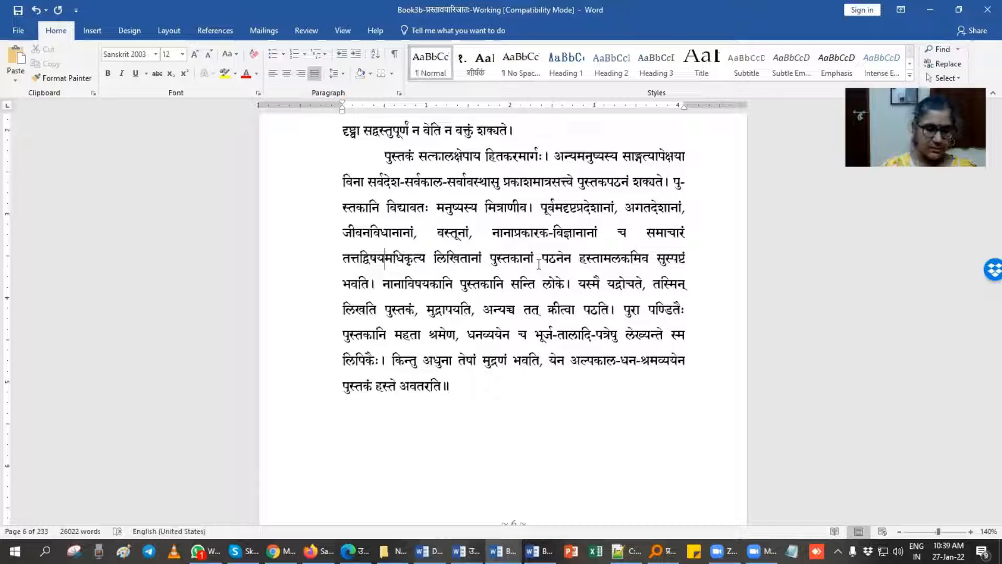
key("ctrl+minus")
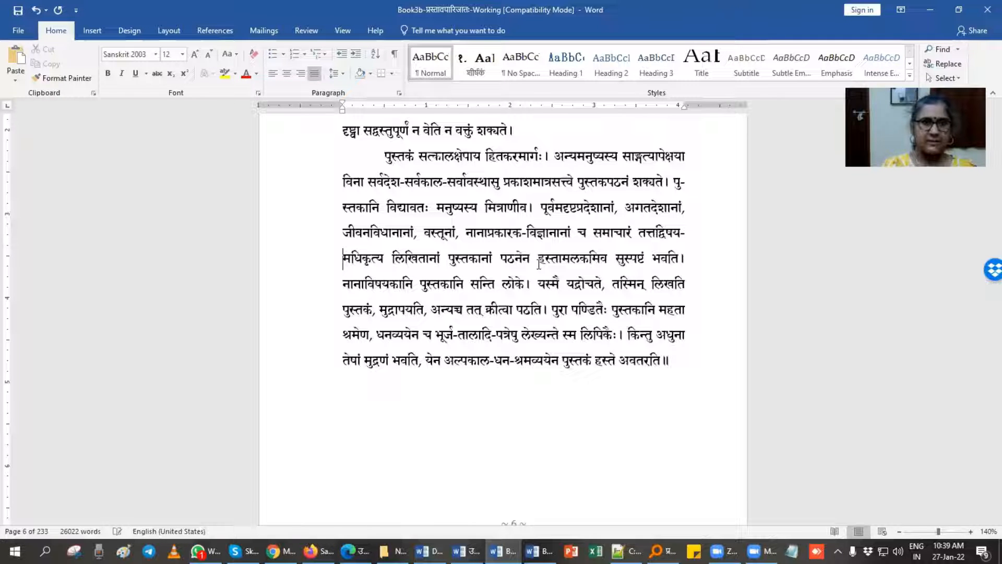
key("Right")
key("Right")
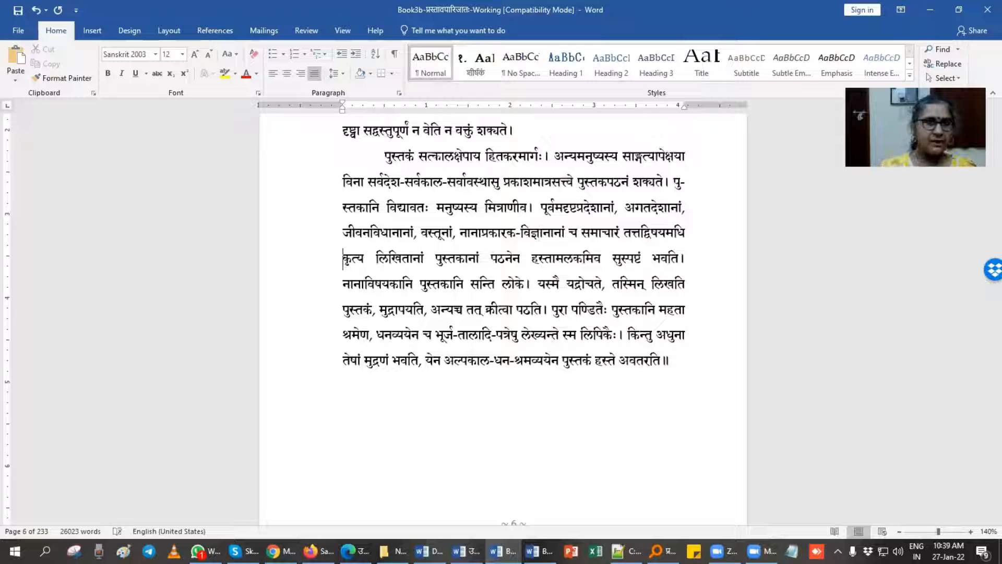
- Put a regular hyphen after तत्तद्विषय and a space after the following म, then view the line at 200% zoom
key("BackSpace")
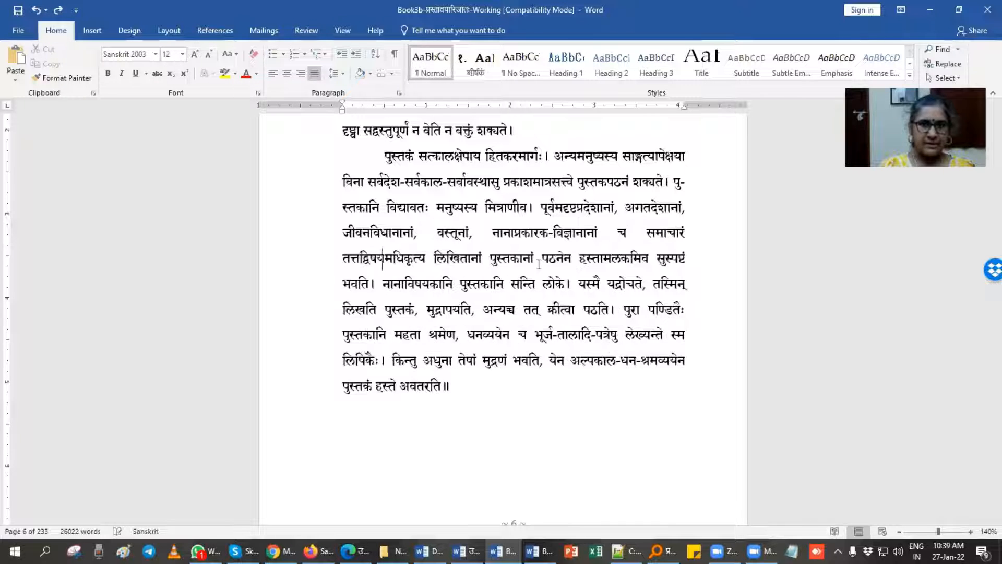
type("-")
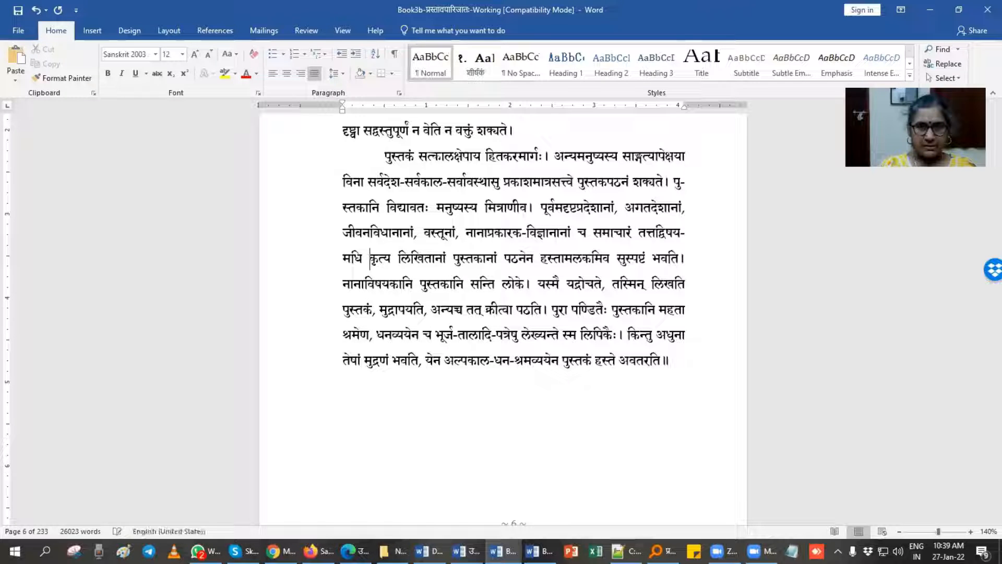
key("BackSpace")
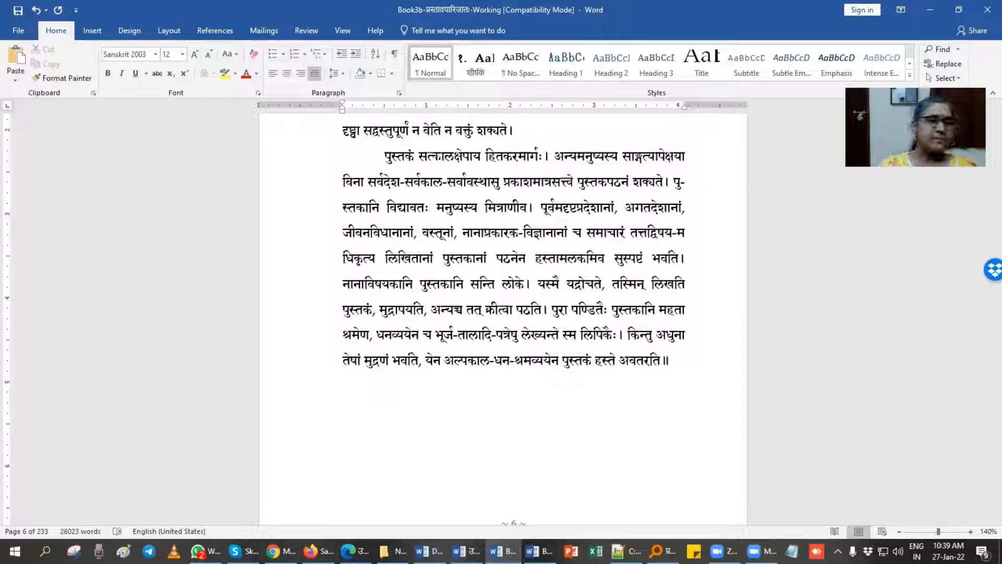
scroll(739, 237, "up", 6, "ctrl")
left_click(737, 235)
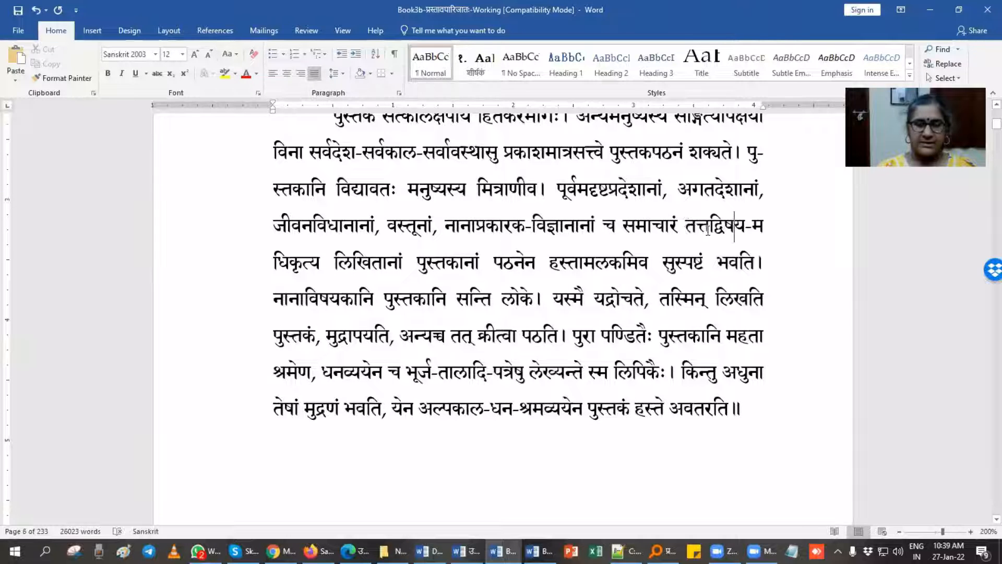
- Undo the last hyphen and space edits, and remove the space after मधि and the hyphen after तत्तद्विषय
key("ctrl+z")
key("ctrl+z")
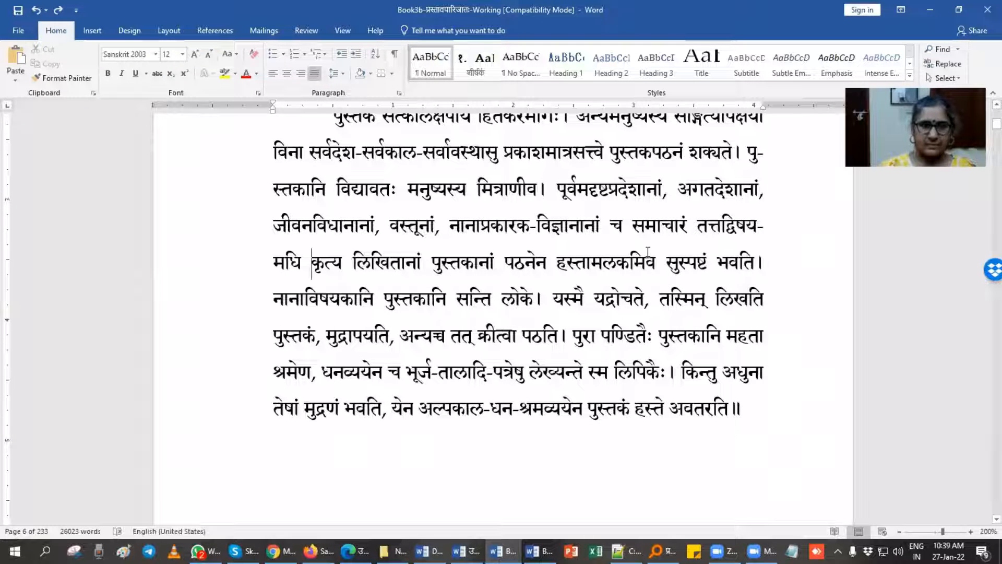
key("BackSpace")
key("Left")
key("Left")
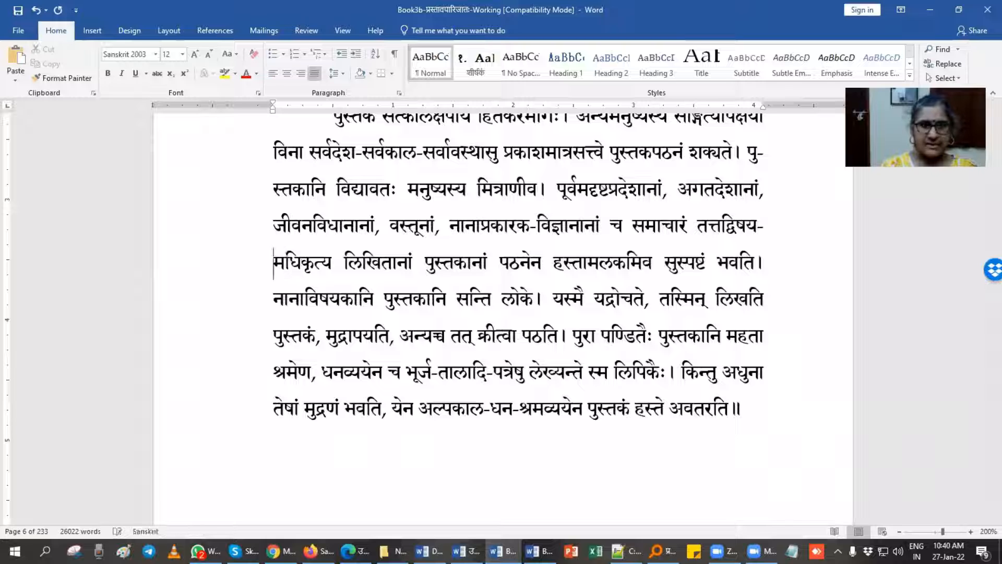
key("BackSpace")
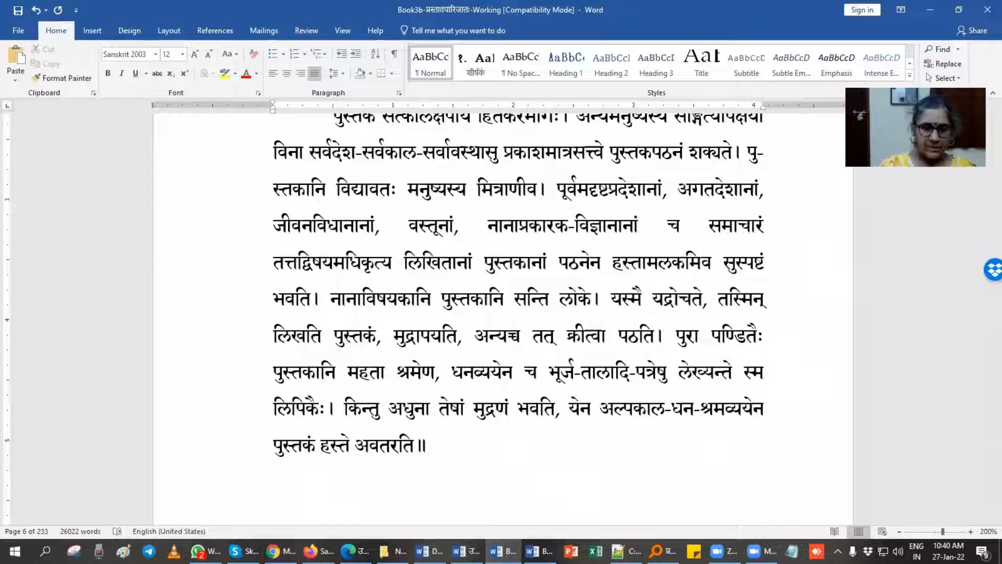
- Try a regular hyphen after तत्तद्विषय with a break after the following म, and restore the unbroken word तत्तद्विषयमधिकृत्य
type("-म")
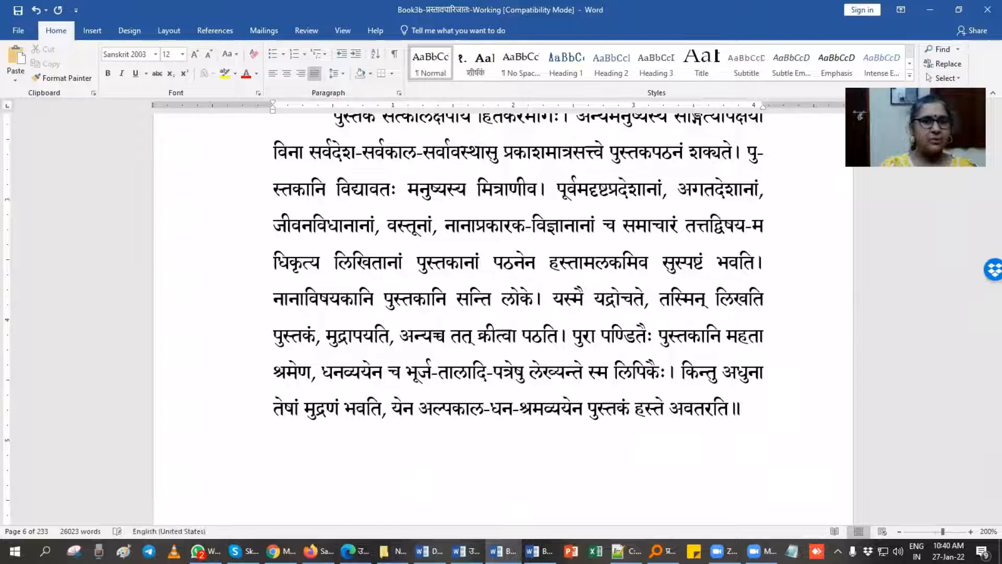
key("Up")
key("End")
key("Left")
key("Left")
key("Left")
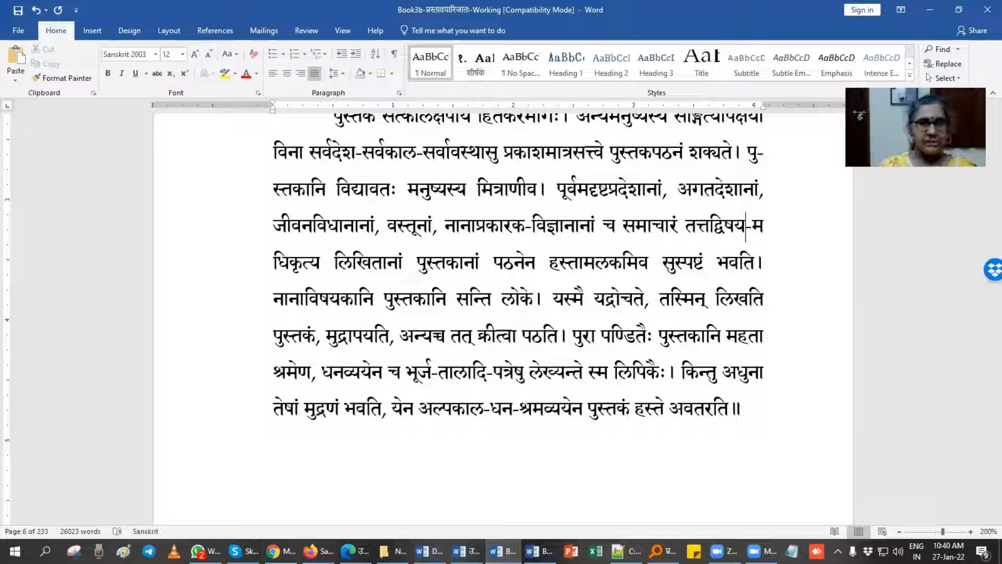
key("Delete")
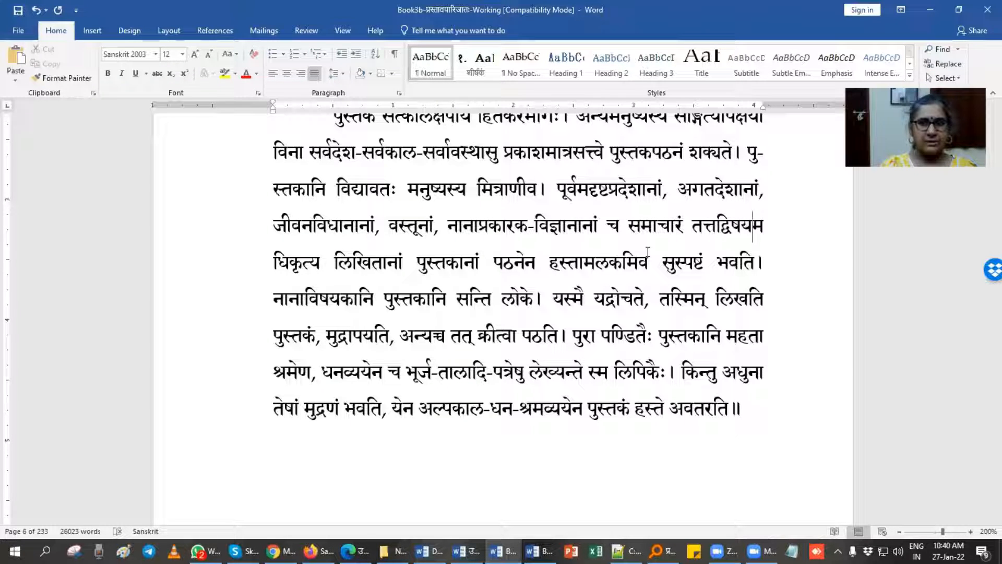
key("ctrl+z")
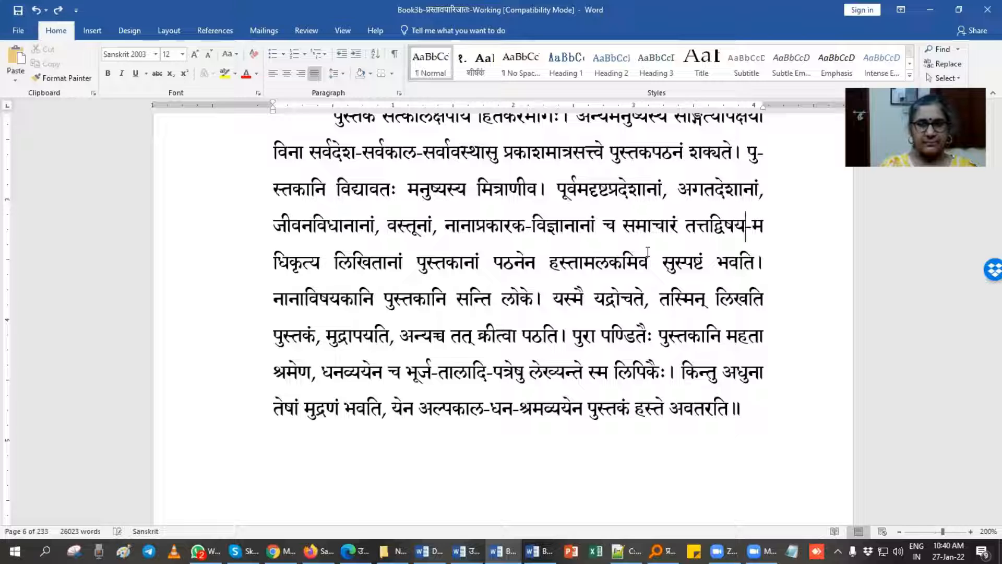
key("Delete")
key("Delete")
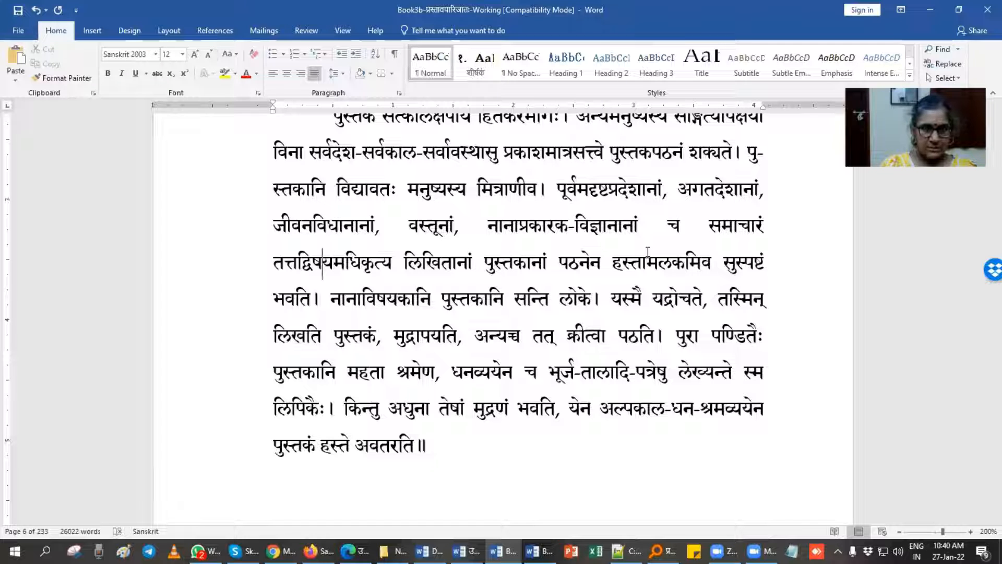
- Insert an optional hyphen after तत्तद्विषयम in the word तत्तद्विषयमधिकृत्य
type("-")
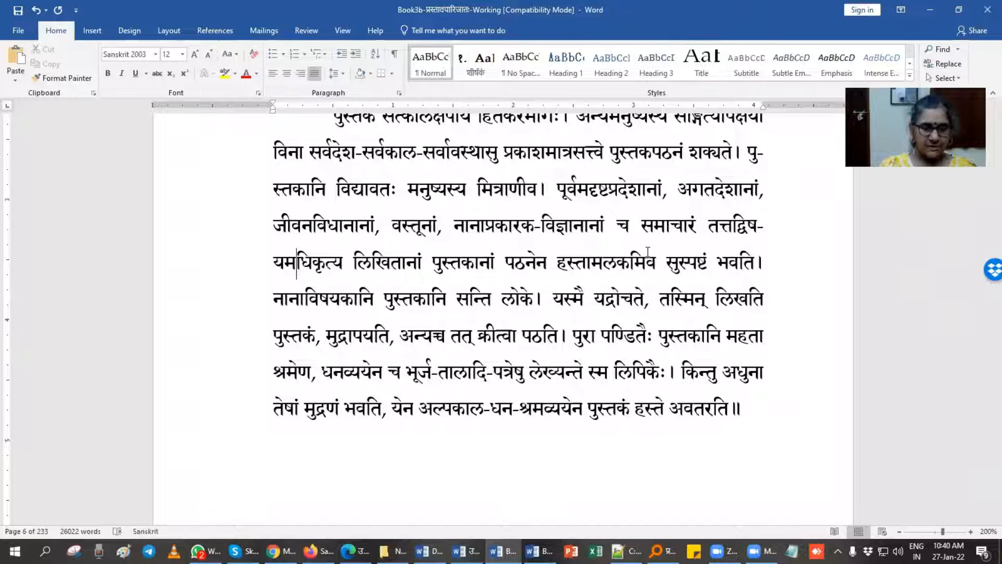
key("ctrl+minus")
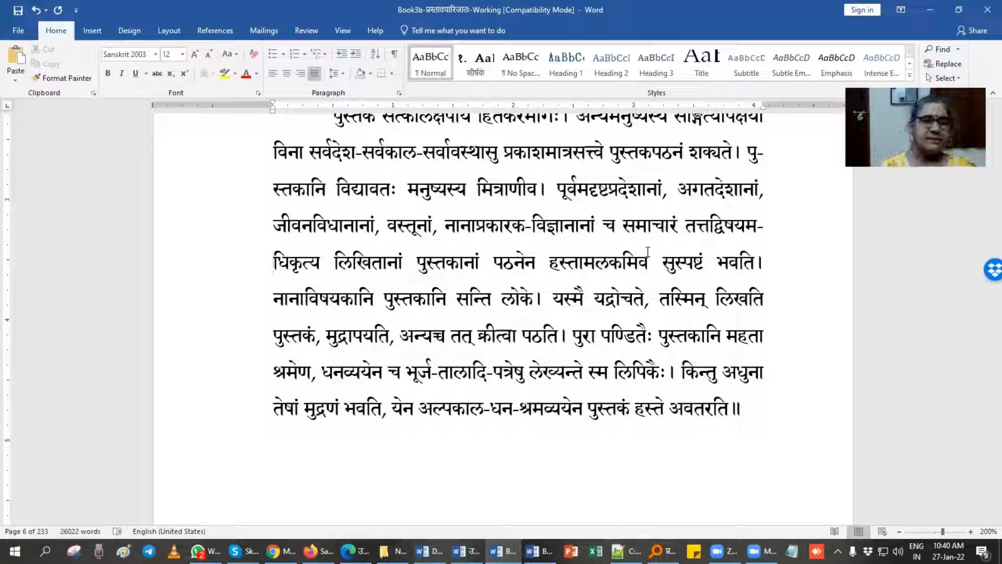
left_click_drag(745, 220, 695, 224)
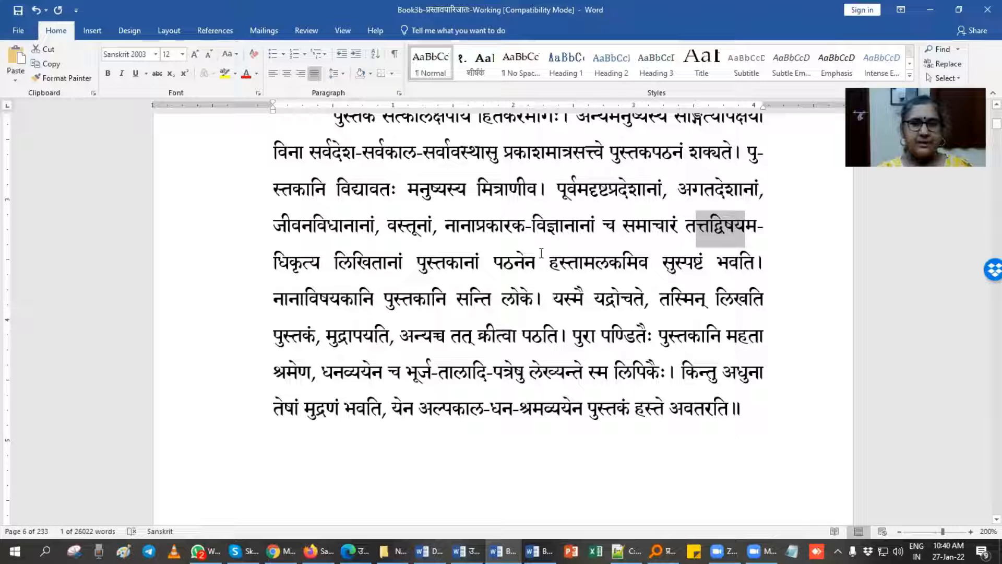
left_click(526, 317)
- Review the layout, essay endings and page numbers from essay ६ (कार्तिकमासप्राशस्त्यम्) on page 7 through page 10
scroll(526, 317, "down", 15)
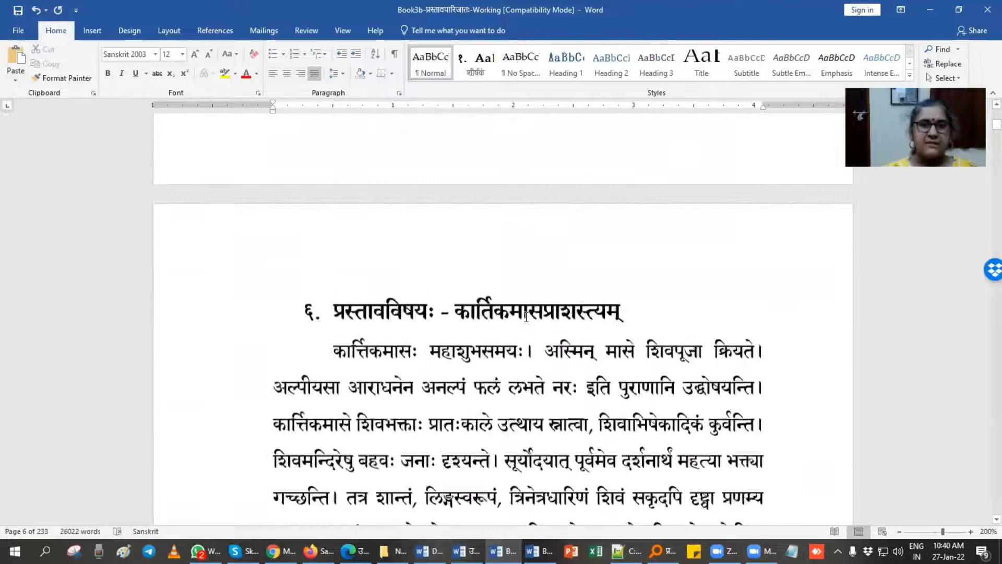
scroll(527, 317, "down", 5)
scroll(526, 317, "down", 3)
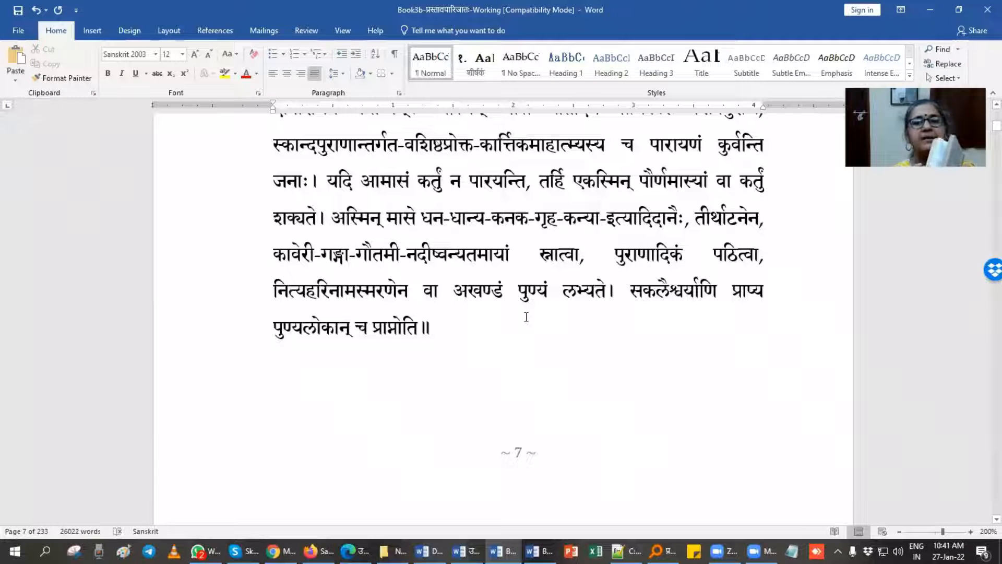
scroll(526, 316, "down", 10)
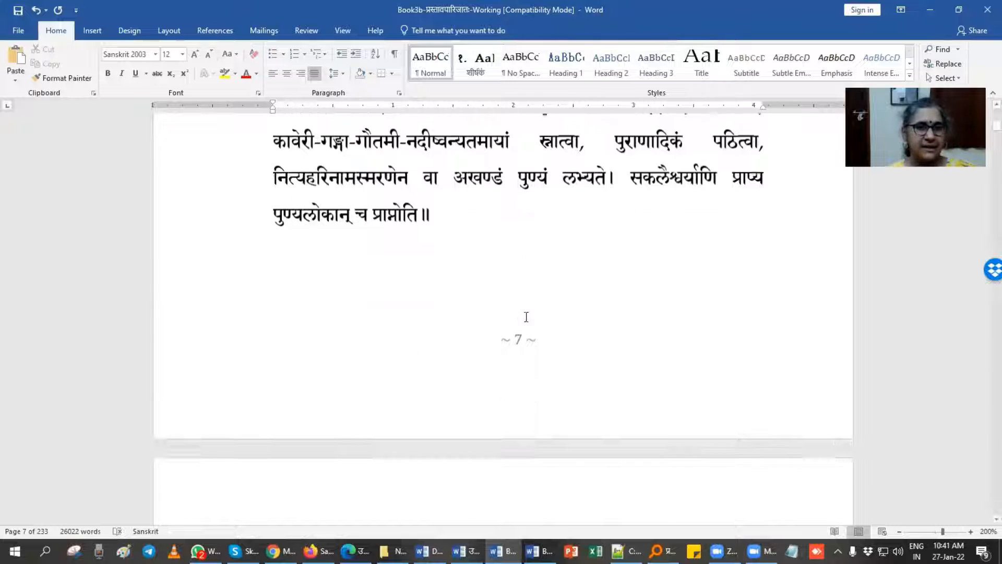
scroll(526, 317, "up", 3)
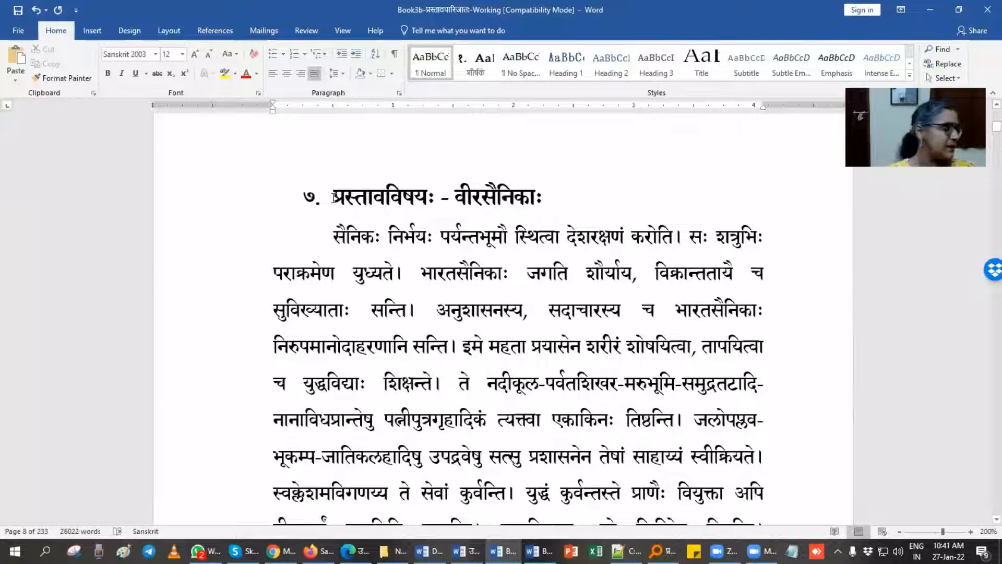
scroll(488, 383, "down", 5)
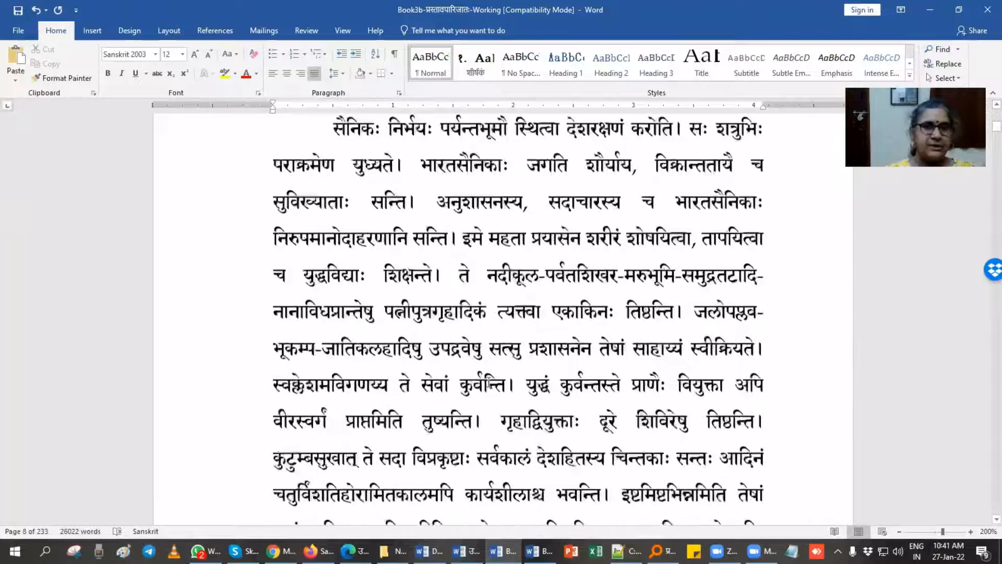
scroll(425, 281, "down", 3)
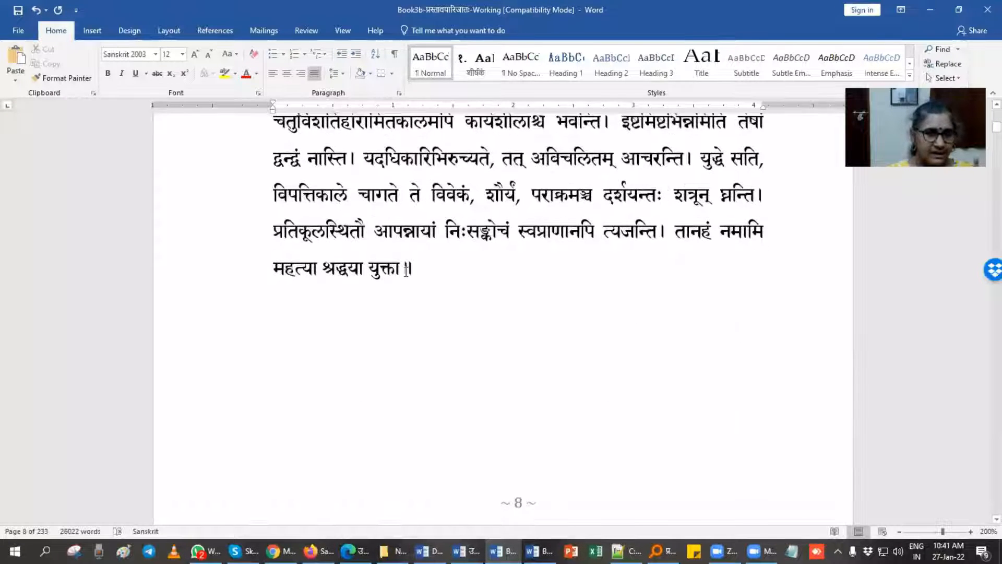
double_click(407, 270)
scroll(501, 465, "down", 9)
scroll(502, 467, "down", 15)
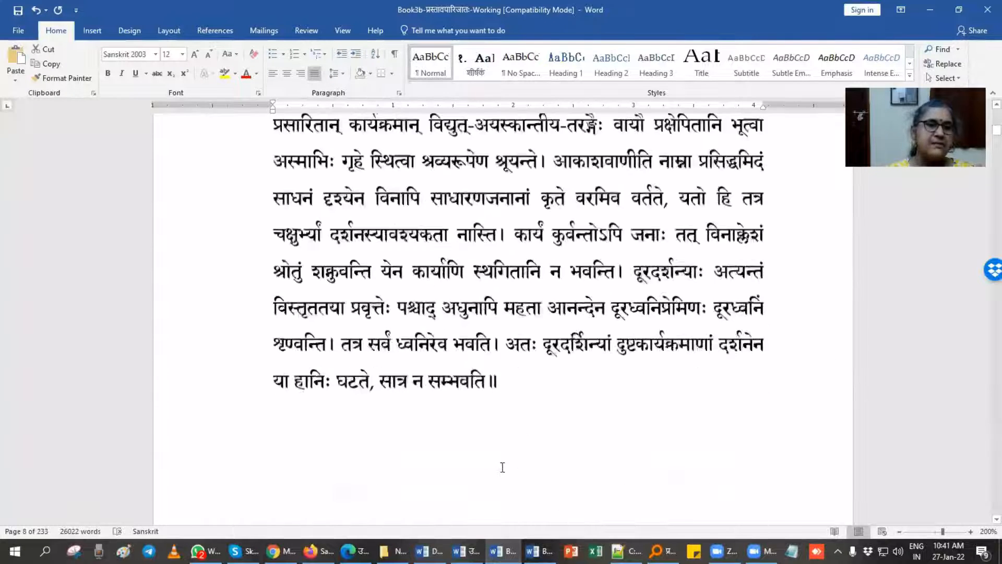
scroll(502, 468, "down", 1)
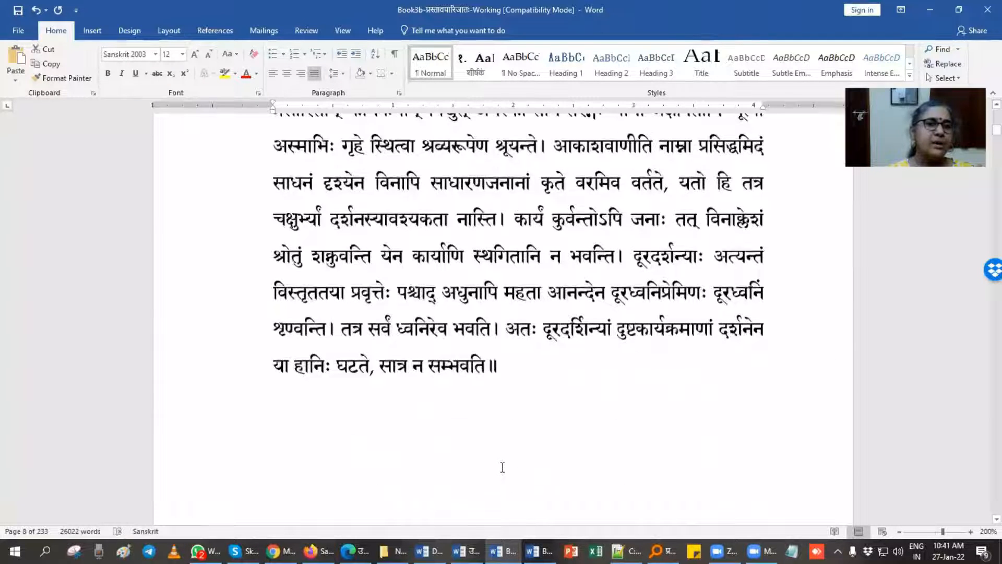
left_click(535, 359)
scroll(536, 359, "down", 8)
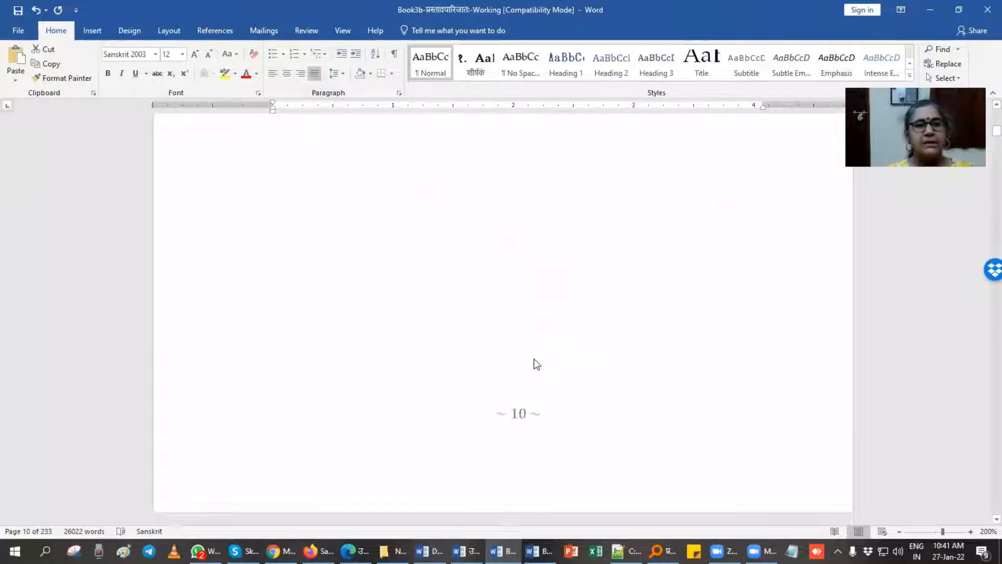
- Go to the end of the book and review its last pages back to page 228 at 70% zoom
key("ctrl+End")
scroll(535, 359, "up", 12)
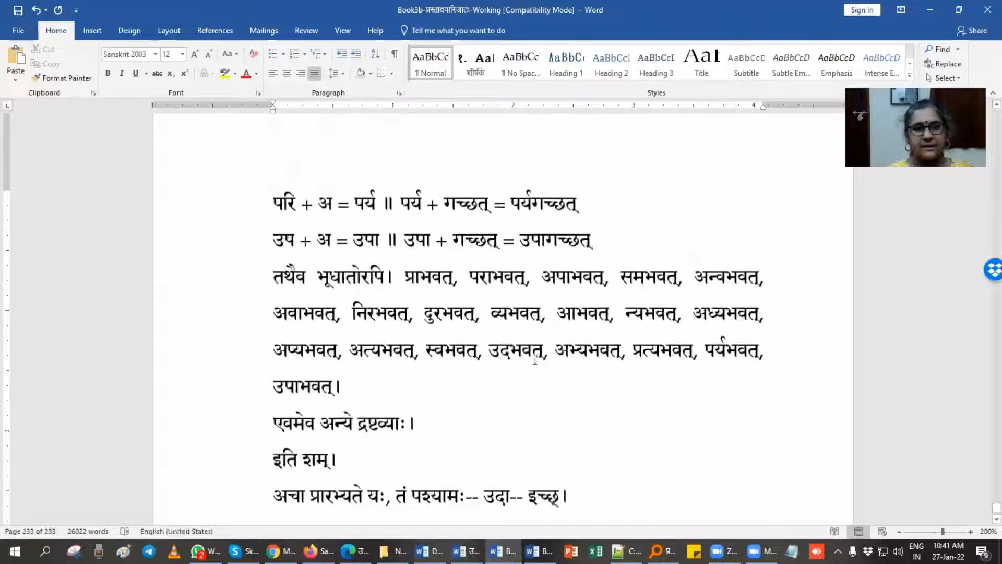
scroll(535, 359, "up", 3)
scroll(535, 359, "down", 5)
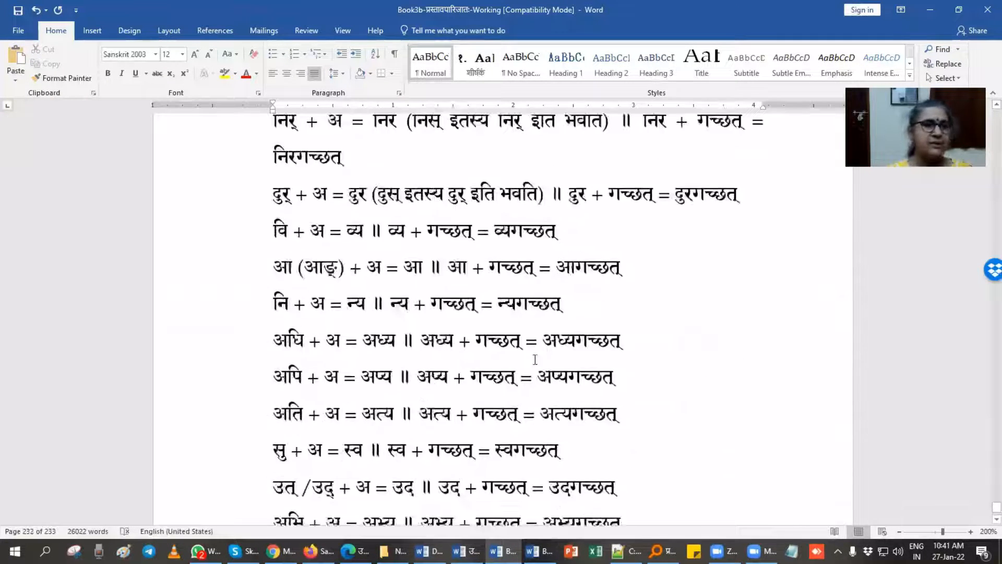
scroll(535, 359, "down", 13, "ctrl")
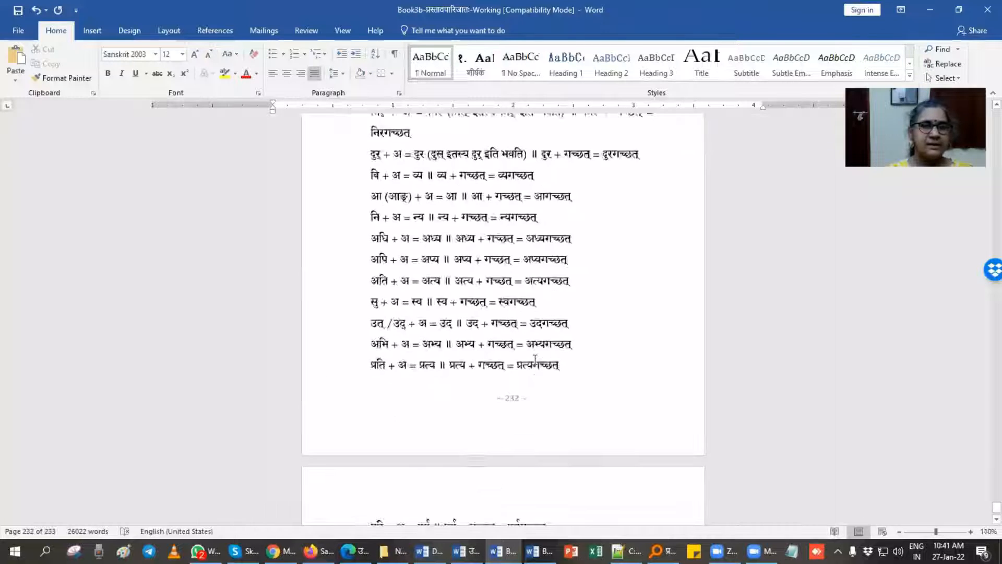
scroll(540, 343, "up", 8)
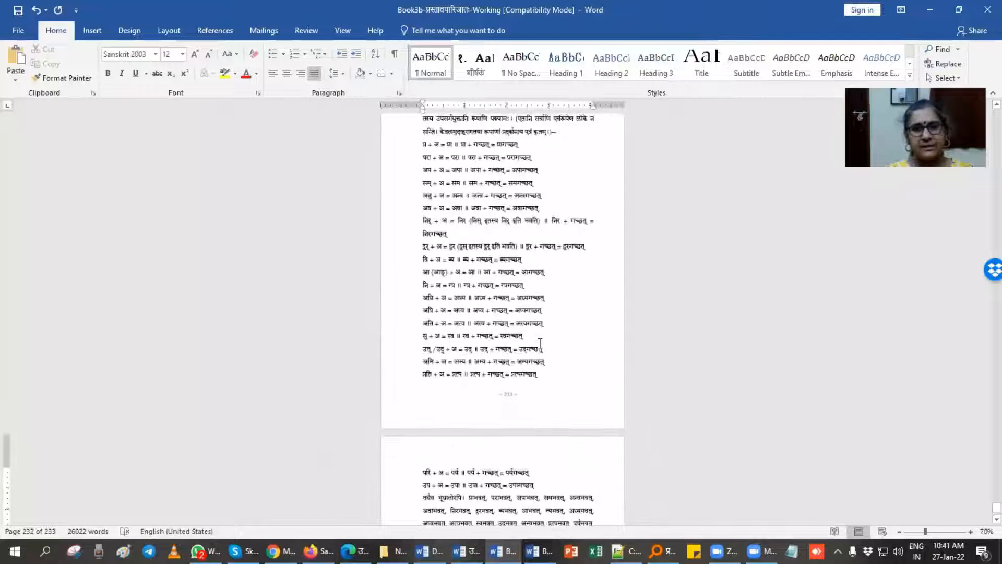
scroll(540, 343, "up", 11)
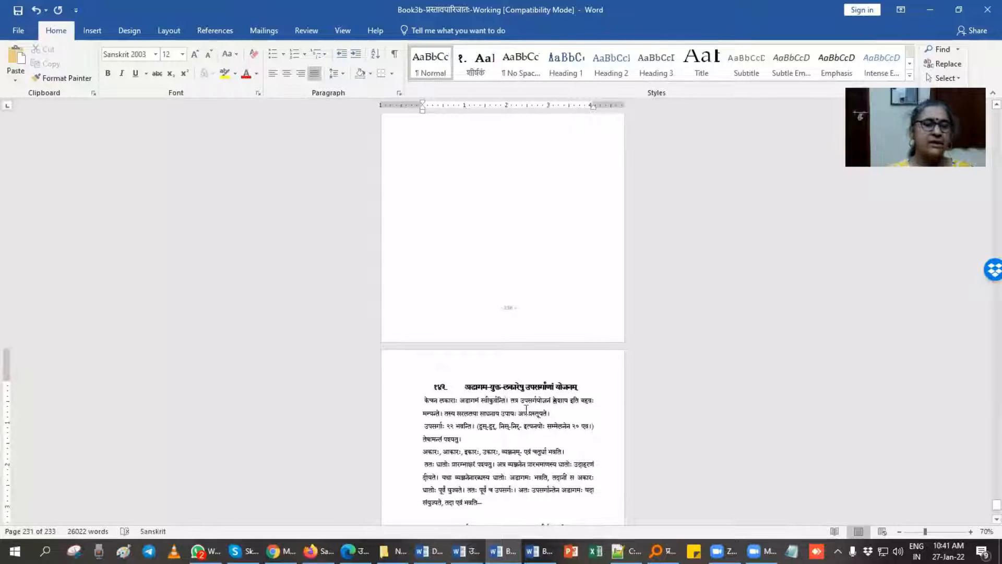
scroll(524, 399, "up", 3)
scroll(524, 399, "up", 3)
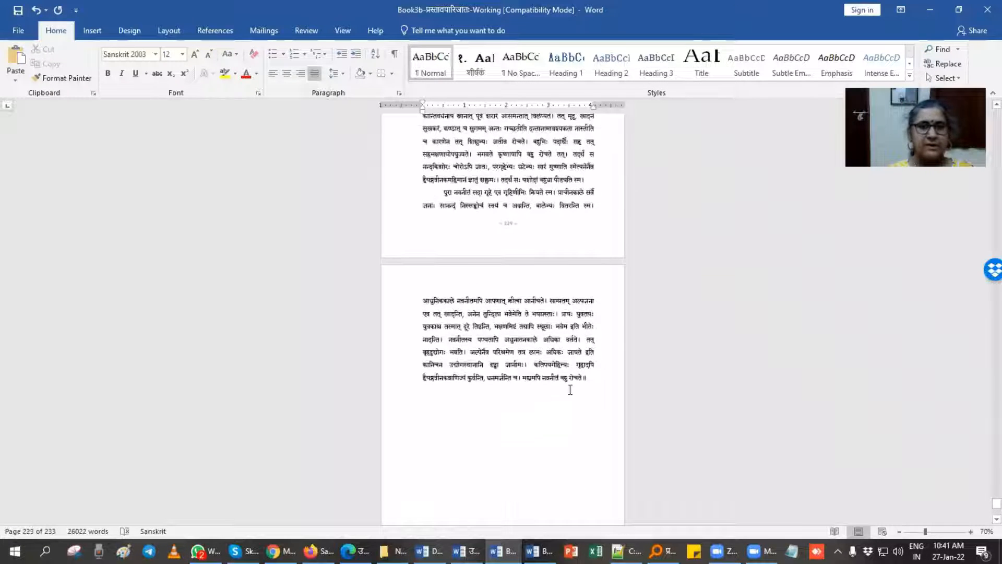
left_click(590, 378)
scroll(554, 421, "up", 6)
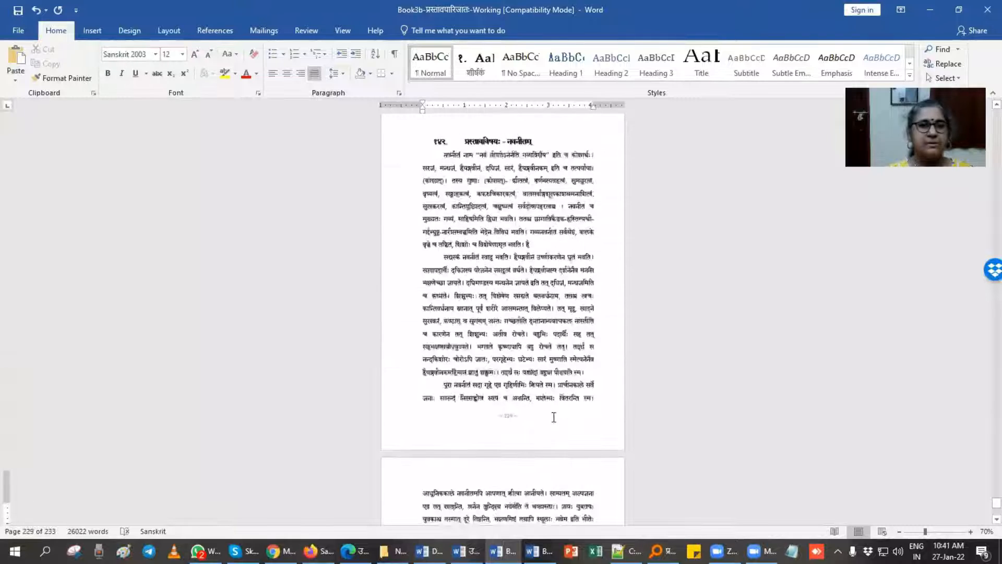
scroll(554, 416, "up", 8)
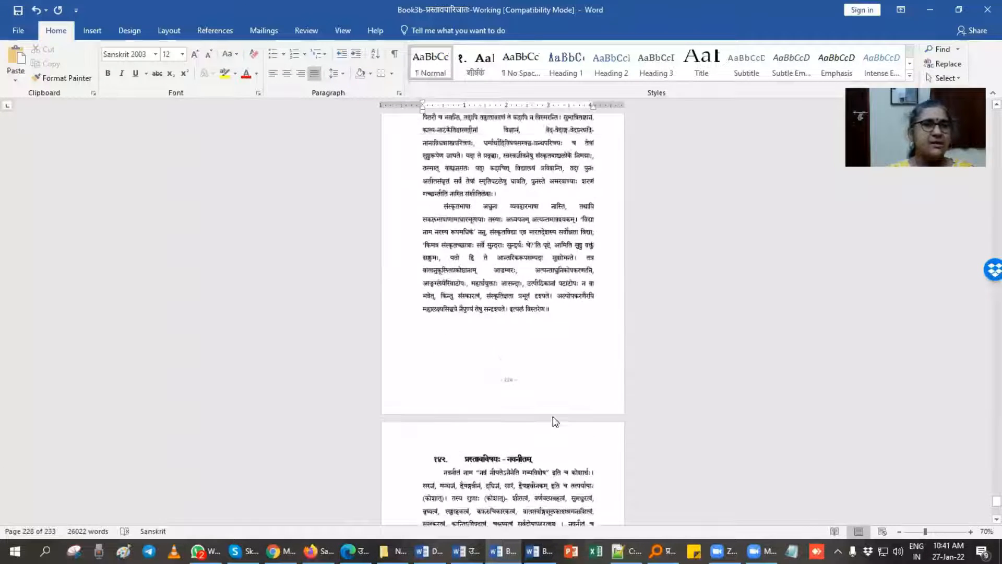
- Return to the title page and insert five blank paragraphs before प्रस्तावपारिजातः to lower the title and subtitle
key("ctrl+Home")
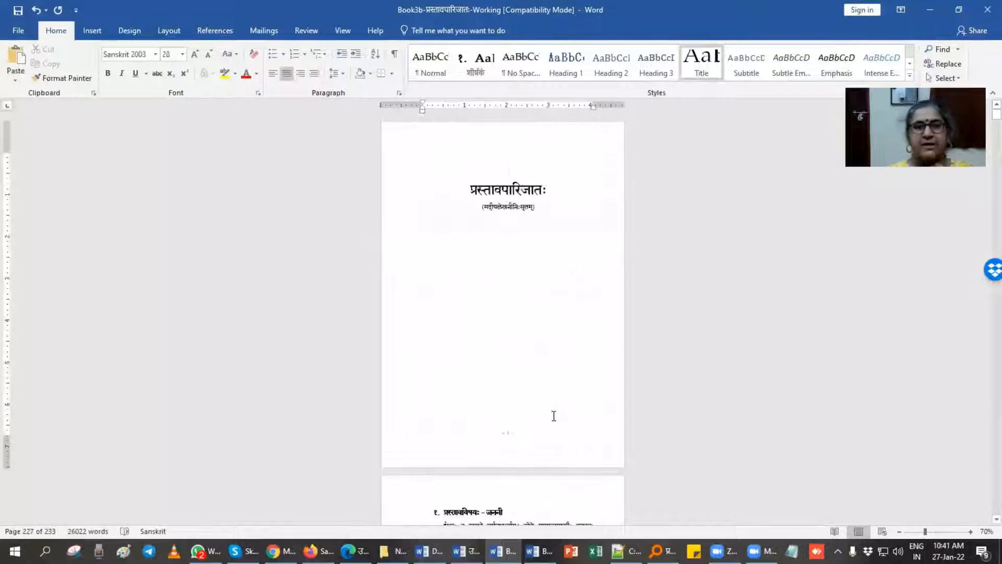
left_click_drag(472, 188, 562, 213)
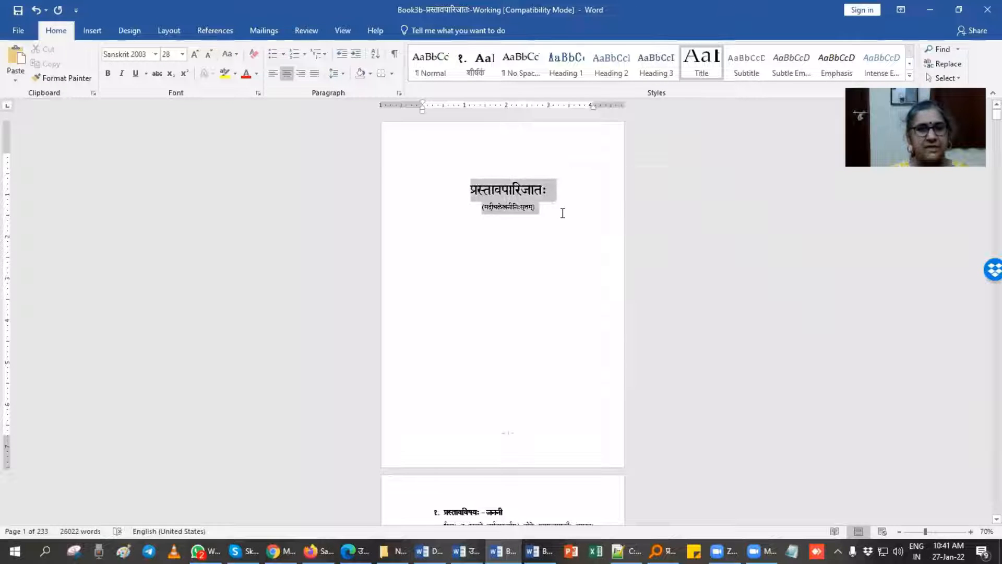
scroll(562, 405, "down", 1)
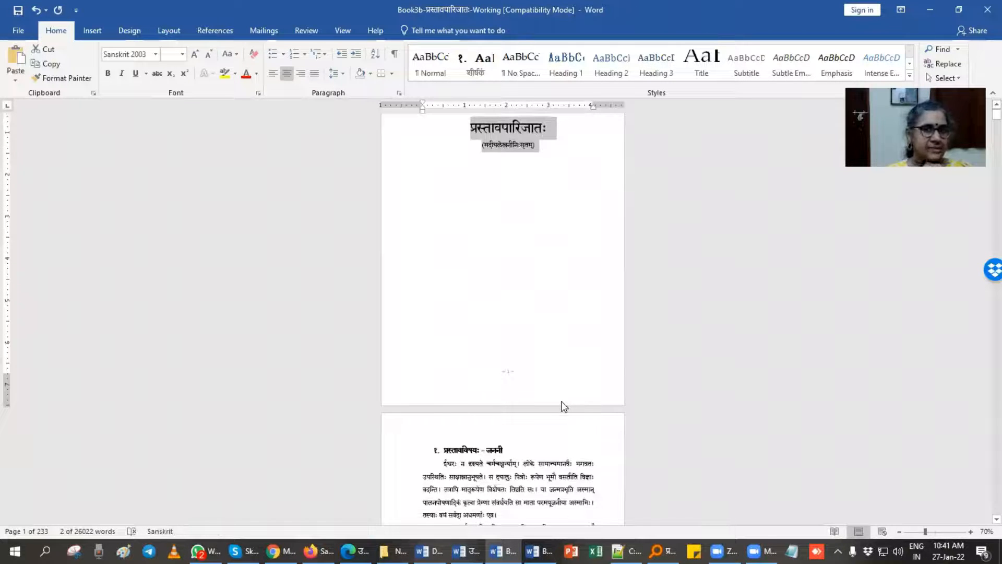
scroll(564, 406, "down", 2)
scroll(517, 440, "up", 1)
scroll(517, 440, "up", 1)
left_click(466, 189)
key("Return")
key("Return")
key("Return")
key("Return")
key("Return")
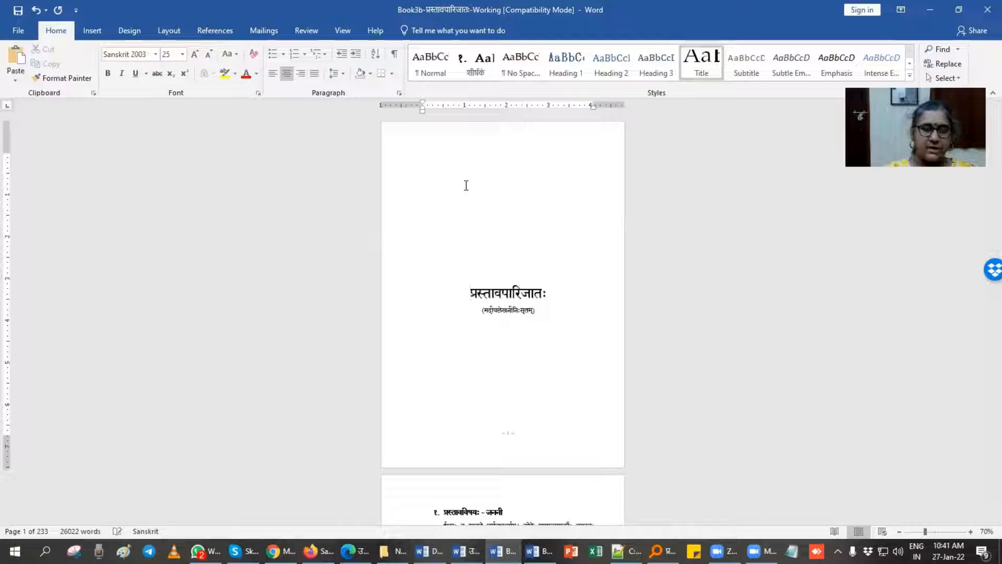
- Check the style of the first essay's heading, प्रस्तावविषयः - जननी, and view the essay below it
scroll(551, 379, "down", 1)
scroll(532, 453, "down", 1)
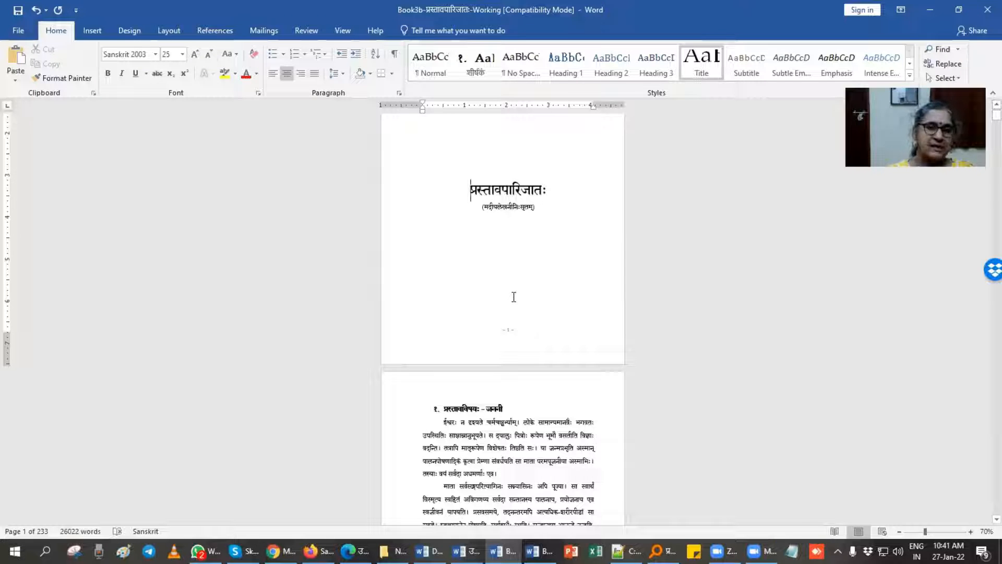
left_click(446, 412)
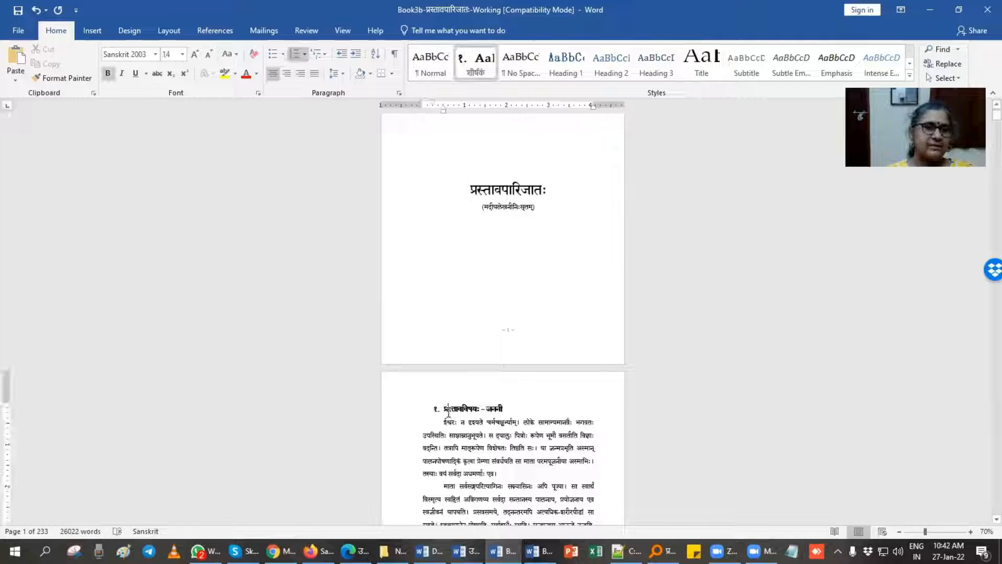
scroll(518, 416, "down", 6)
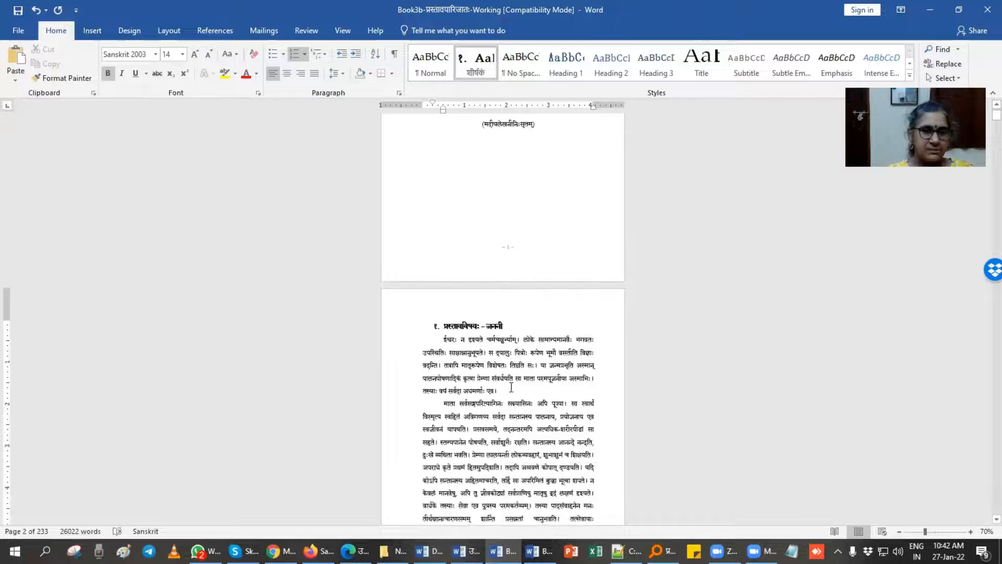
- Insert blank lines inside जीवकोट्यां in the first essay's second paragraph, and view the following pages to essay २, enlarging to 160%
scroll(496, 432, "down", 3)
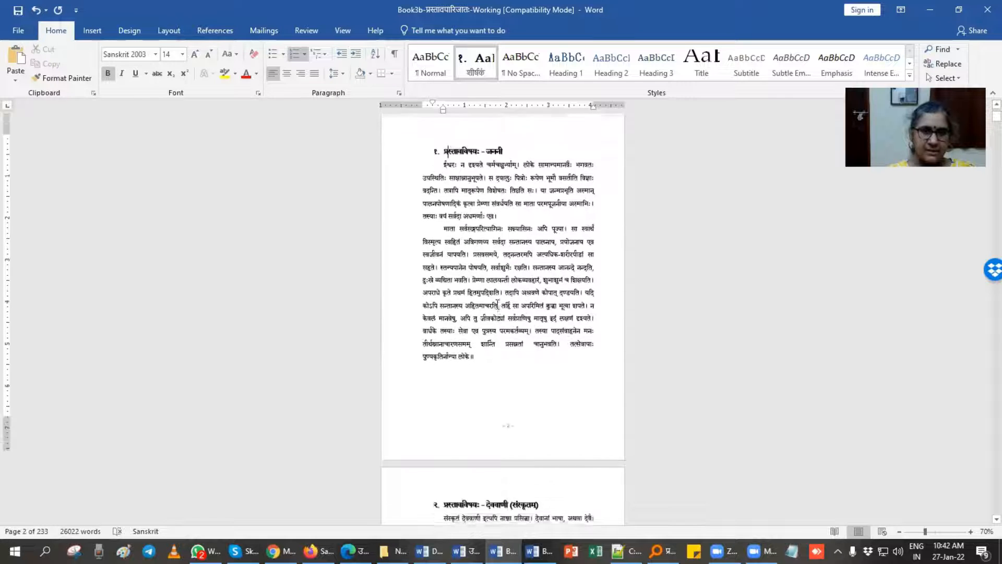
left_click(498, 304)
key("Return")
key("Return")
key("Return")
key("Return")
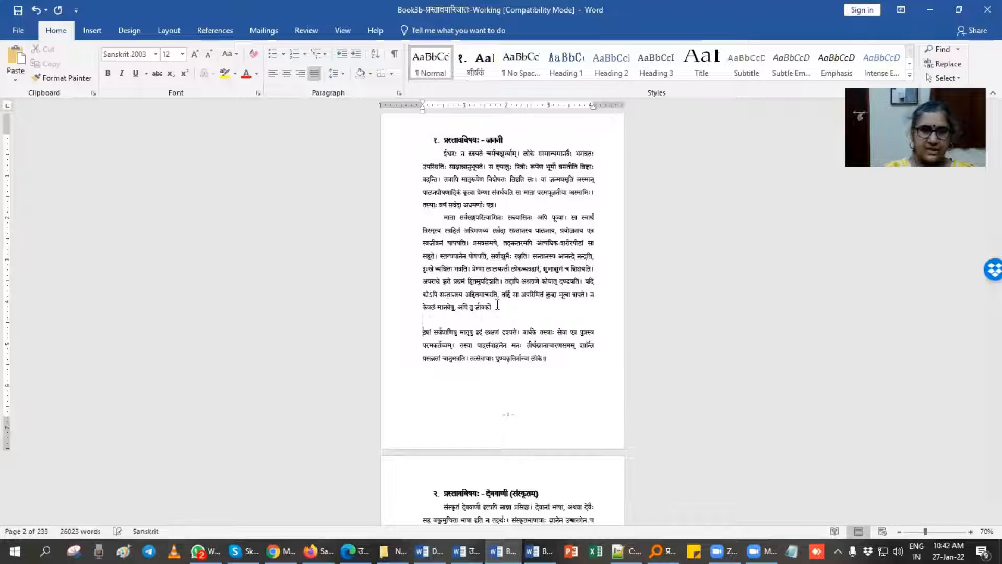
scroll(497, 308, "down", 10)
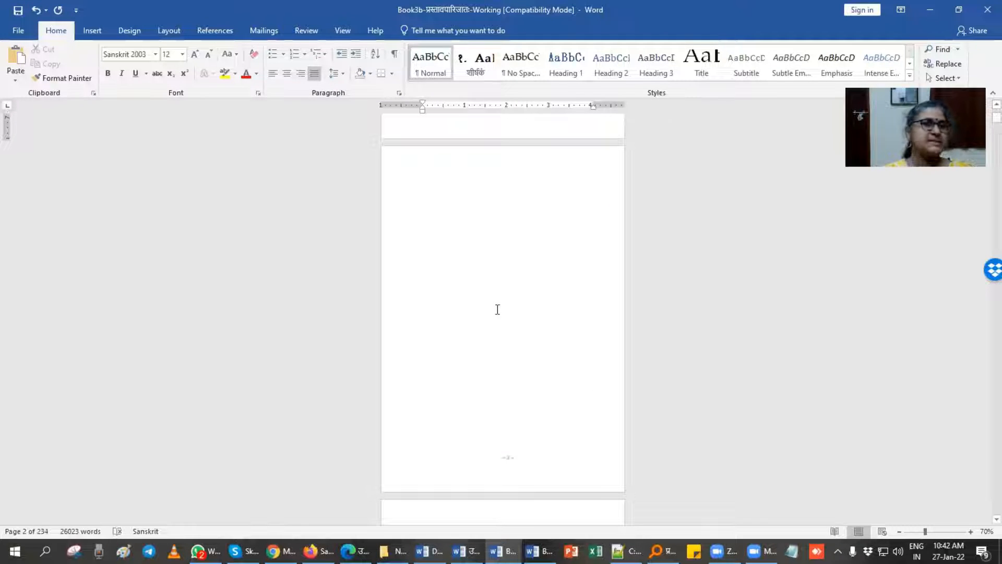
scroll(497, 309, "down", 5)
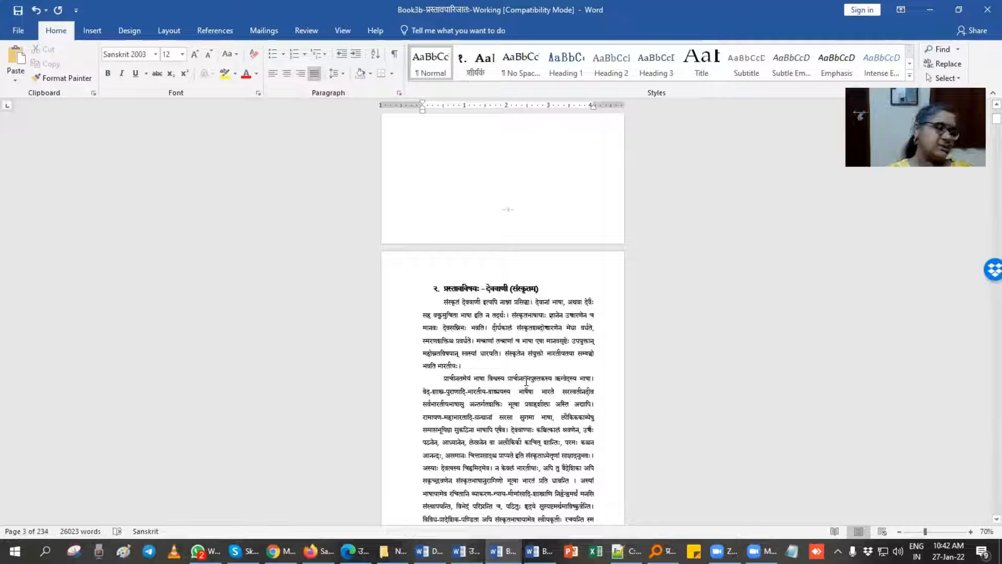
scroll(479, 488, "up", 9, "ctrl")
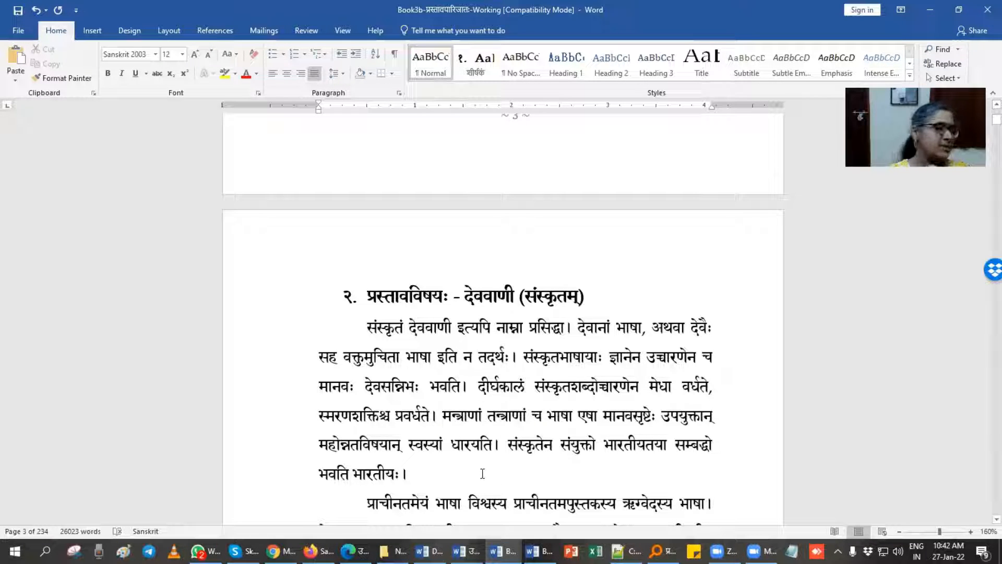
- Switch to the Book3a Non-Mains A5 document and examine its title page's title, subtitle and ornament
left_click(540, 551)
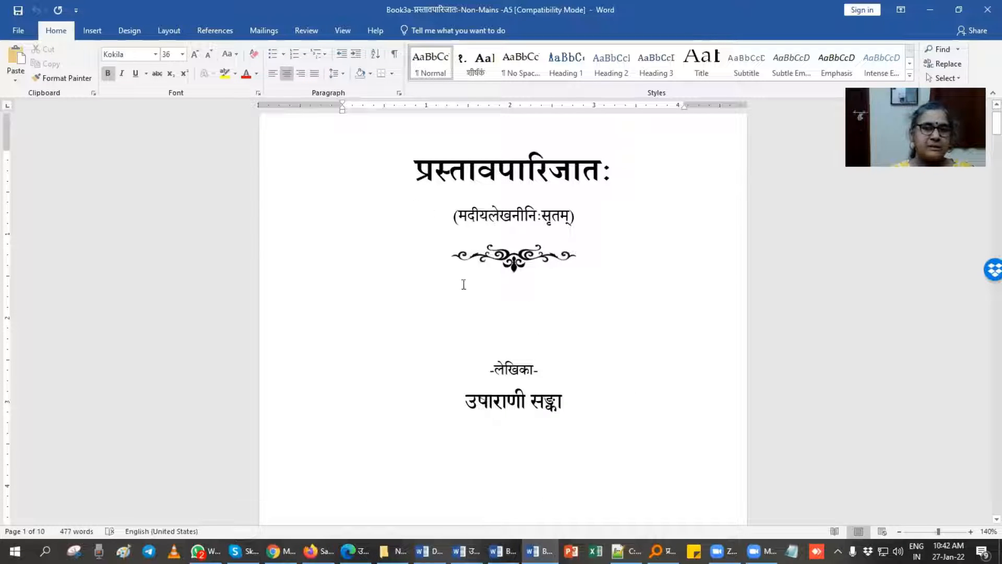
scroll(494, 246, "up", 2)
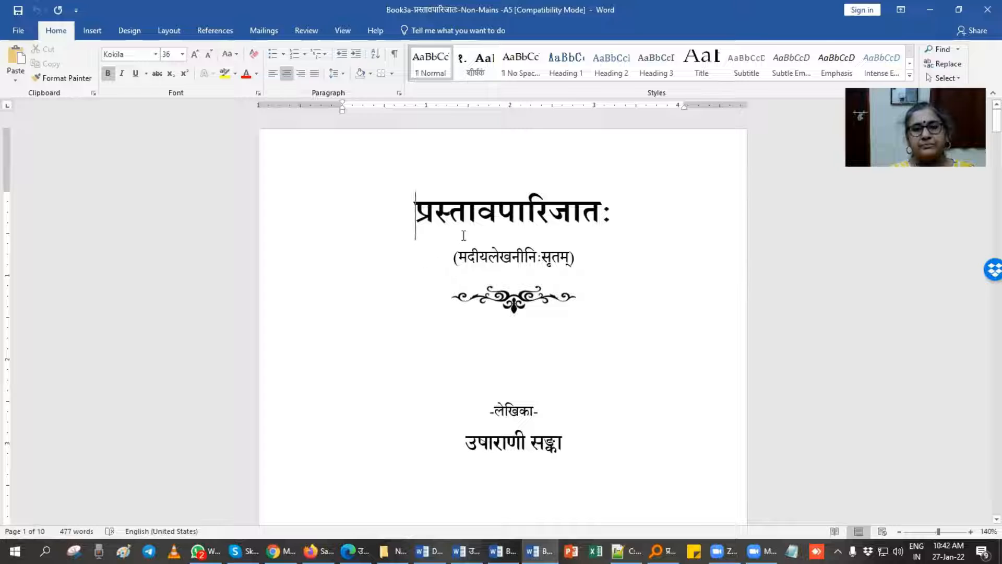
left_click(429, 213)
left_click(582, 214, "shift")
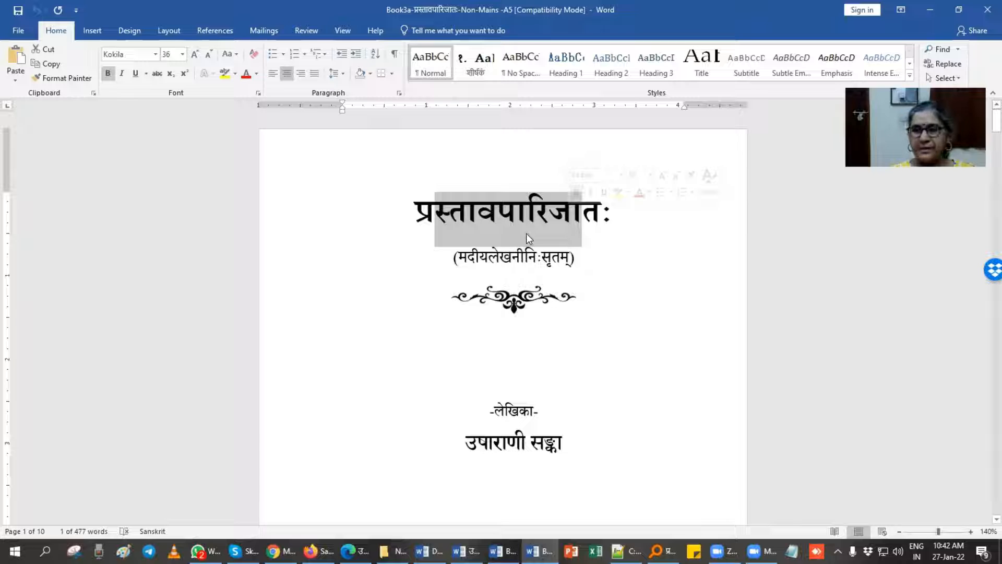
left_click(490, 223)
left_click(412, 211)
left_click_drag(531, 211, 619, 211)
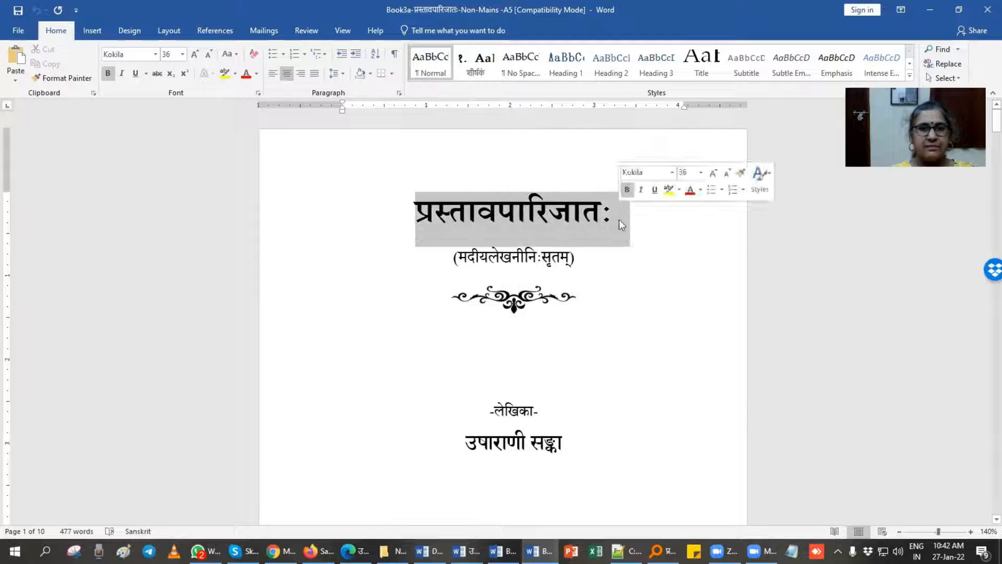
left_click(580, 304)
left_click_drag(457, 257, 574, 258)
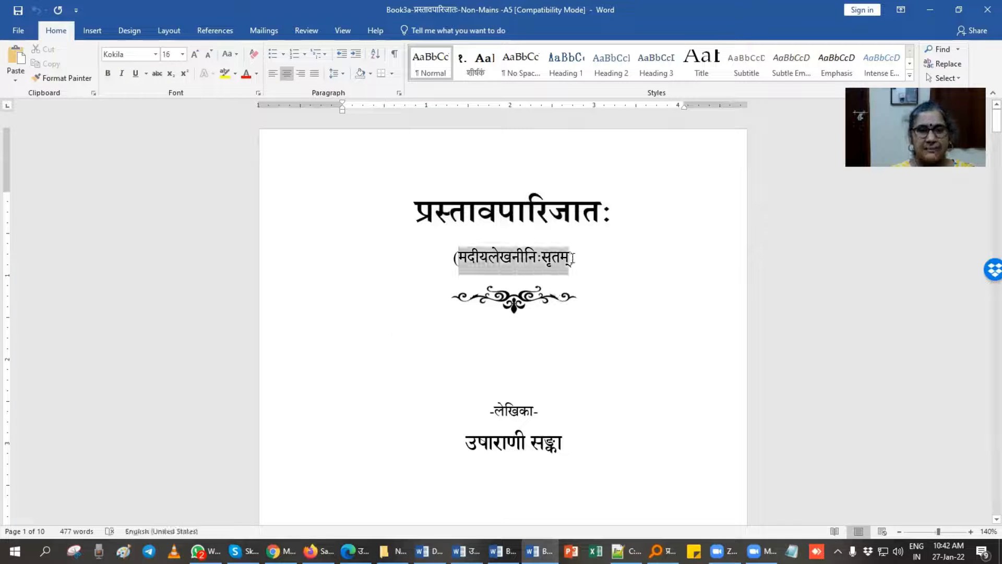
left_click(500, 302)
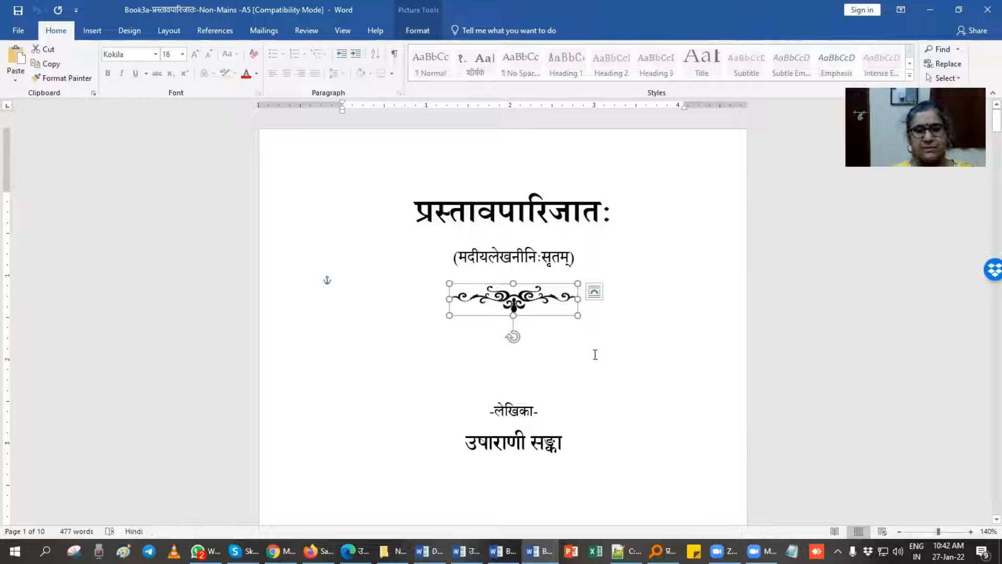
- Examine the author lines and the publisher, place, ornament and year lines on the Sanskrit title page
scroll(595, 354, "down", 3)
left_click_drag(491, 287, 582, 335)
scroll(592, 360, "down", 6)
left_click_drag(425, 253, 584, 326)
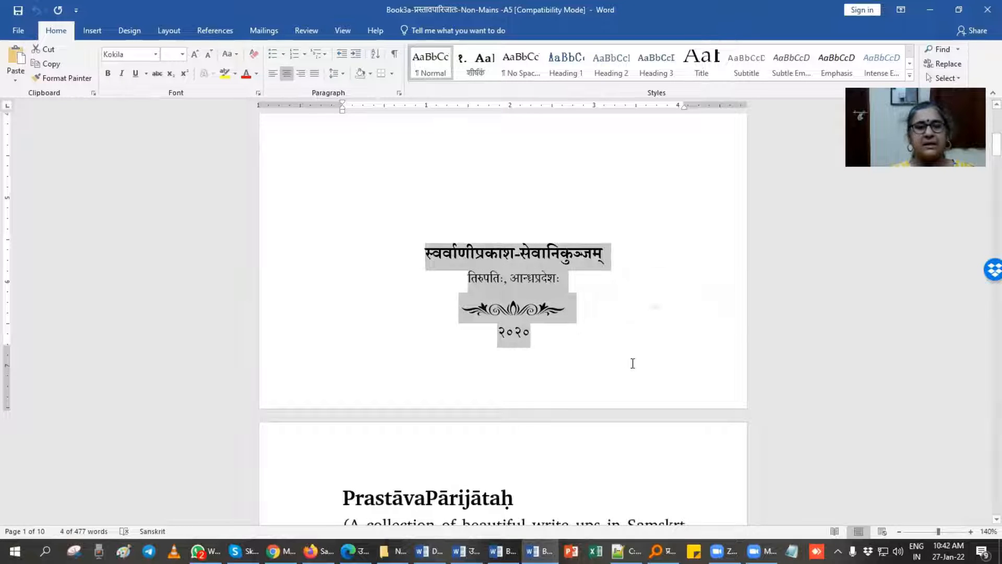
scroll(631, 360, "down", 6)
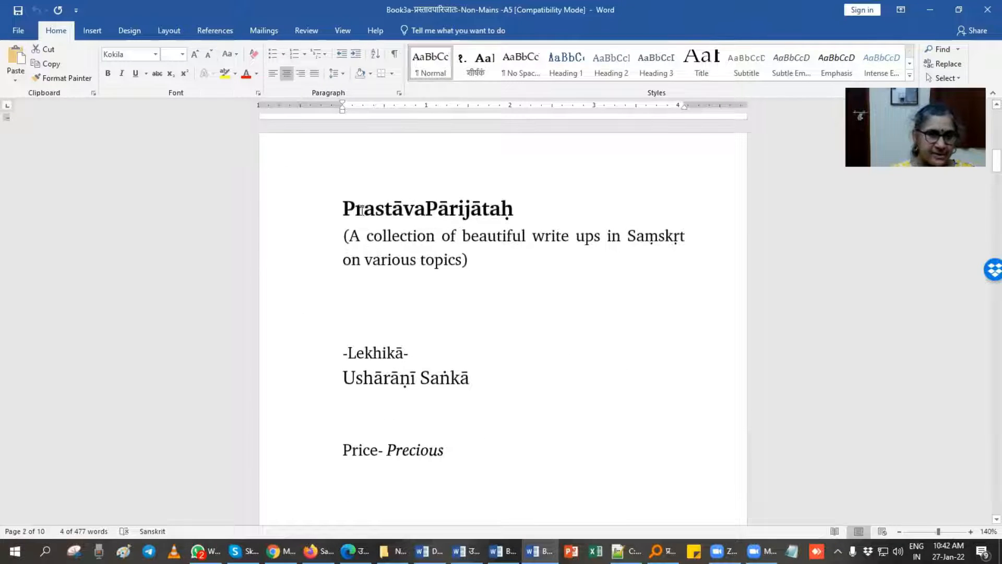
- Examine the transliterated details page from the book title and English subtitle down to the contact lines
left_click_drag(362, 215, 626, 358)
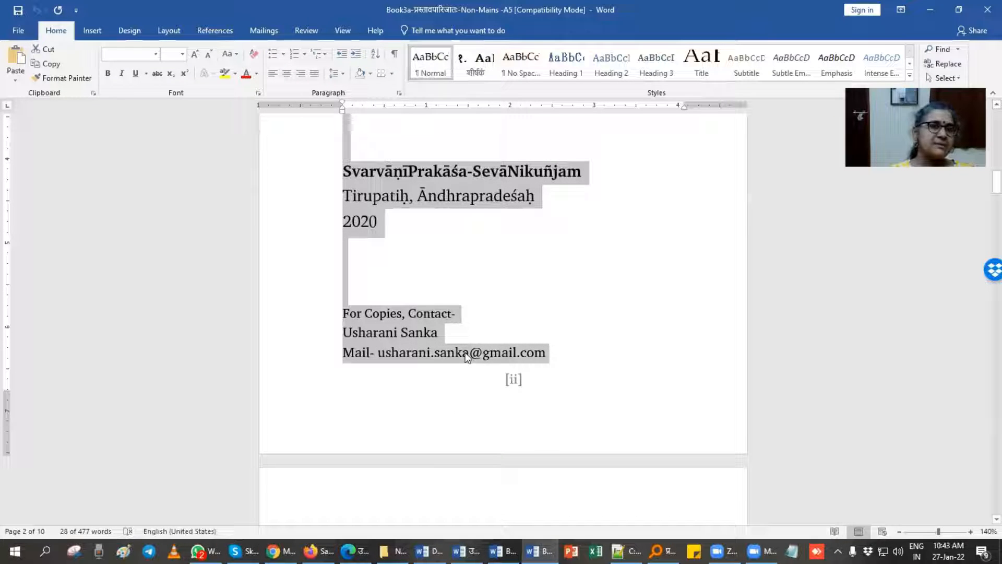
scroll(465, 352, "up", 8)
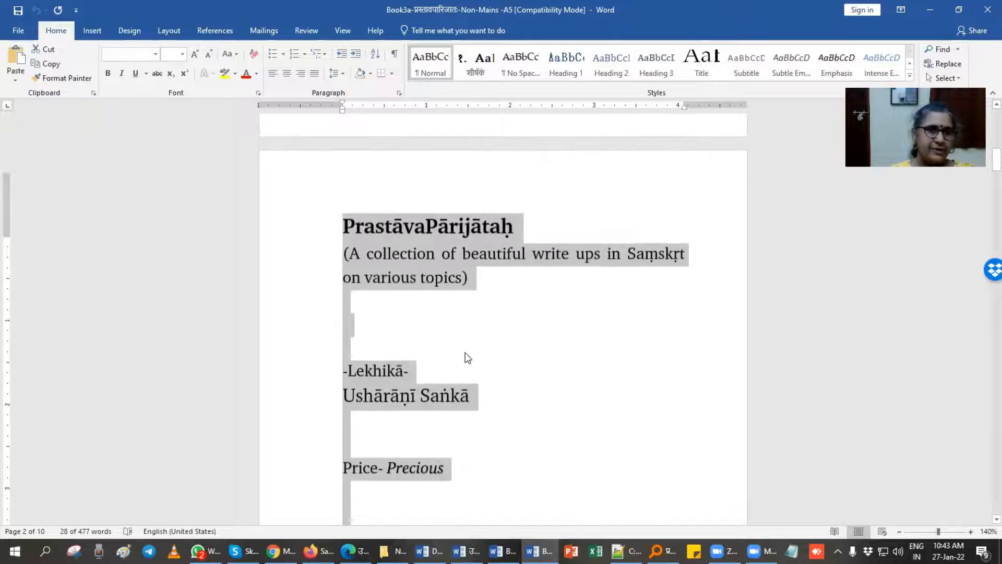
left_click(455, 295)
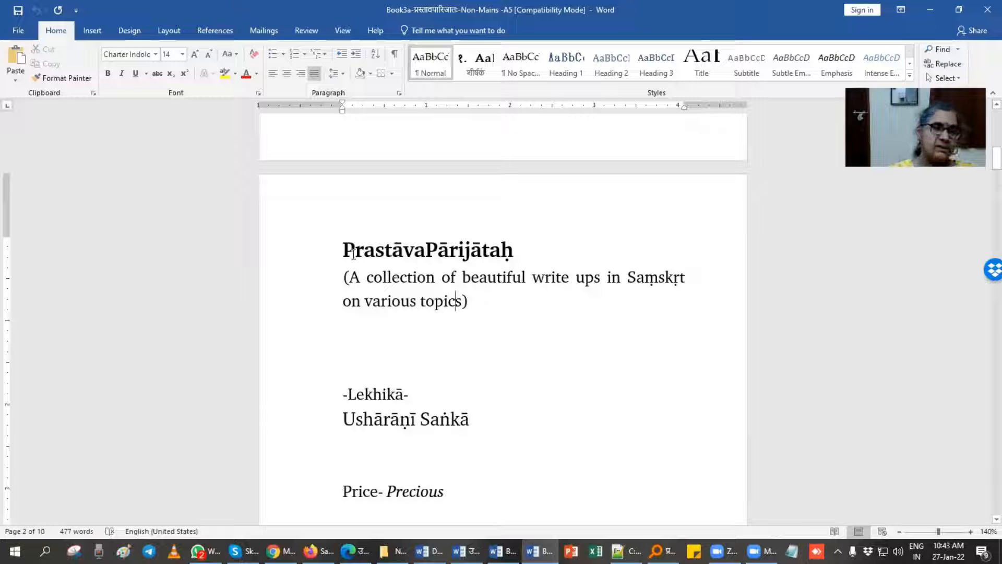
left_click_drag(341, 245, 516, 301)
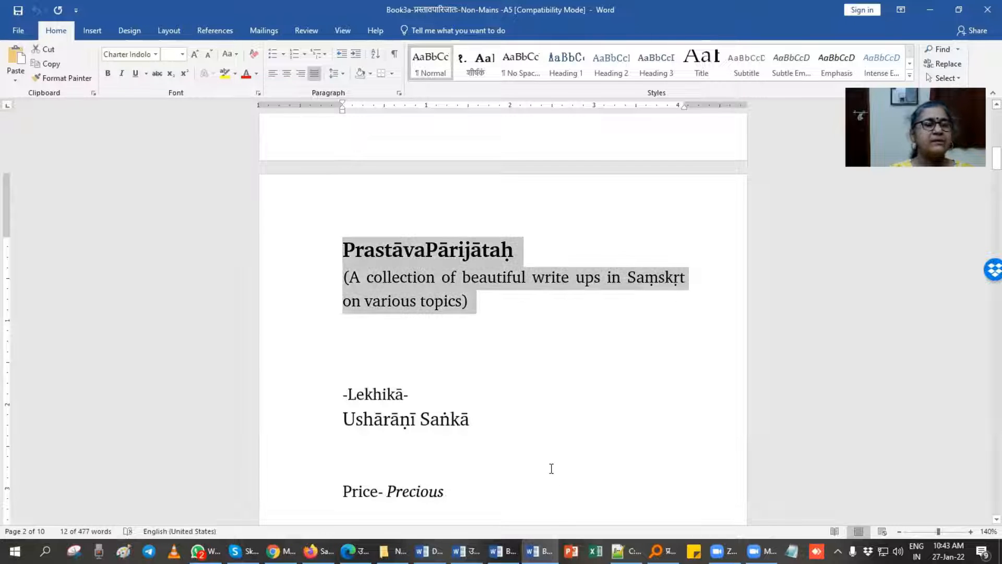
scroll(551, 463, "down", 5)
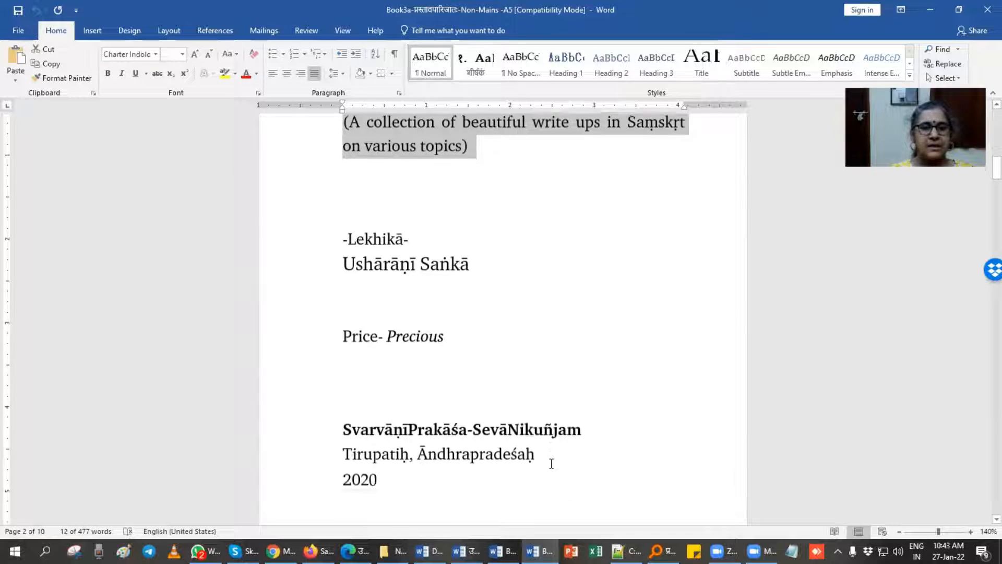
- Check the price and year lines on the transliterated page and the matching year on the Sanskrit title page
left_click(329, 205)
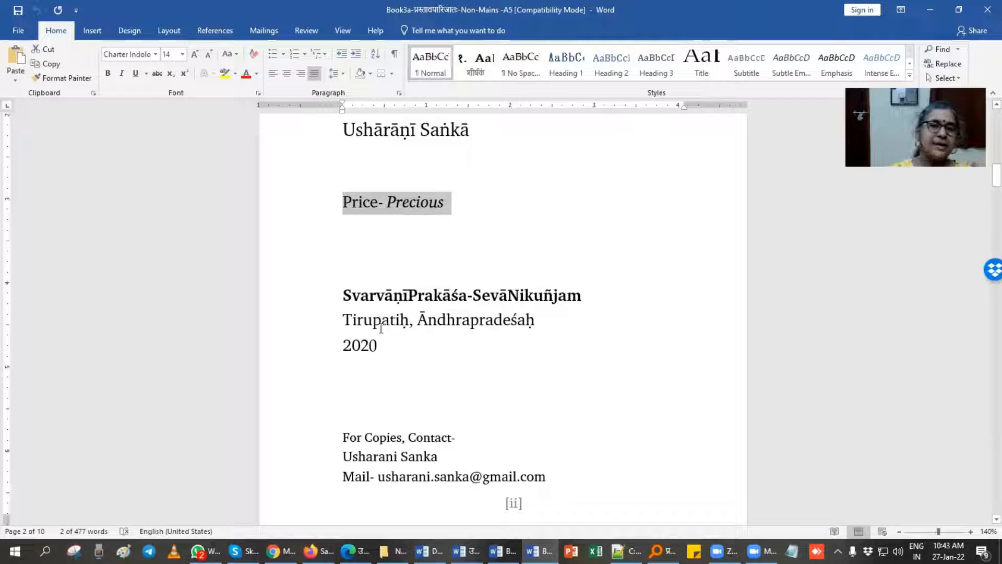
left_click(286, 346)
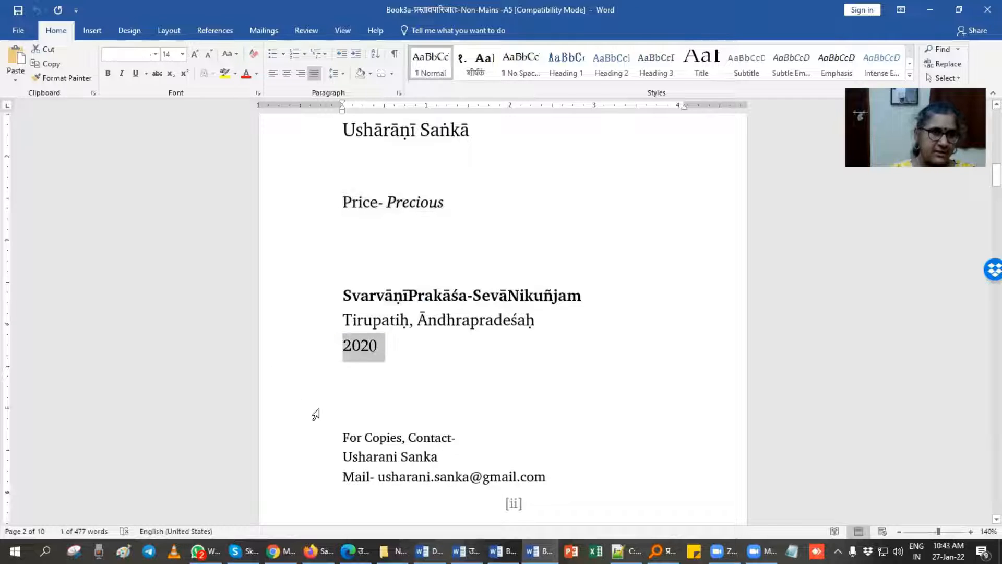
scroll(314, 414, "up", 5)
scroll(315, 414, "down", 8)
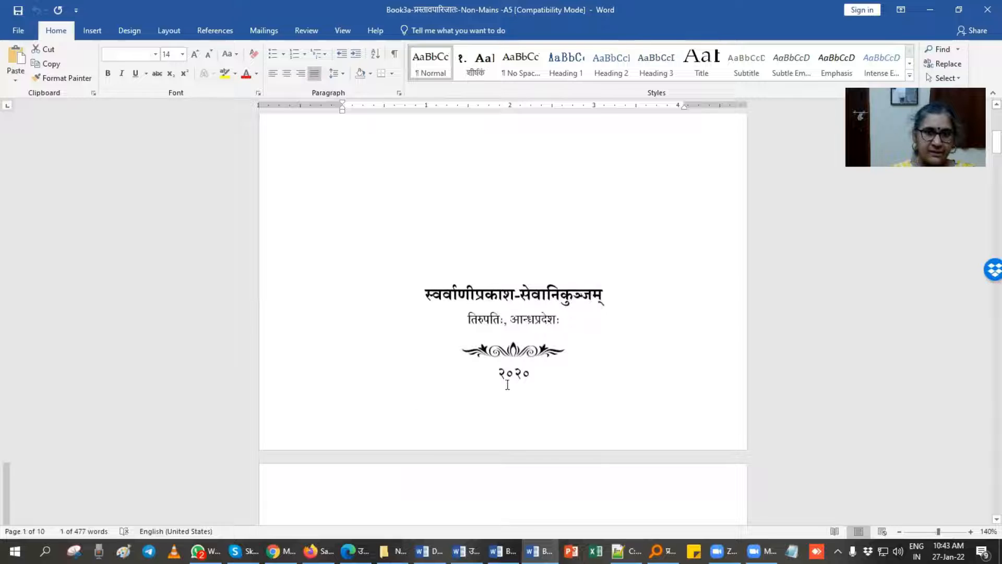
left_click_drag(489, 381, 577, 399)
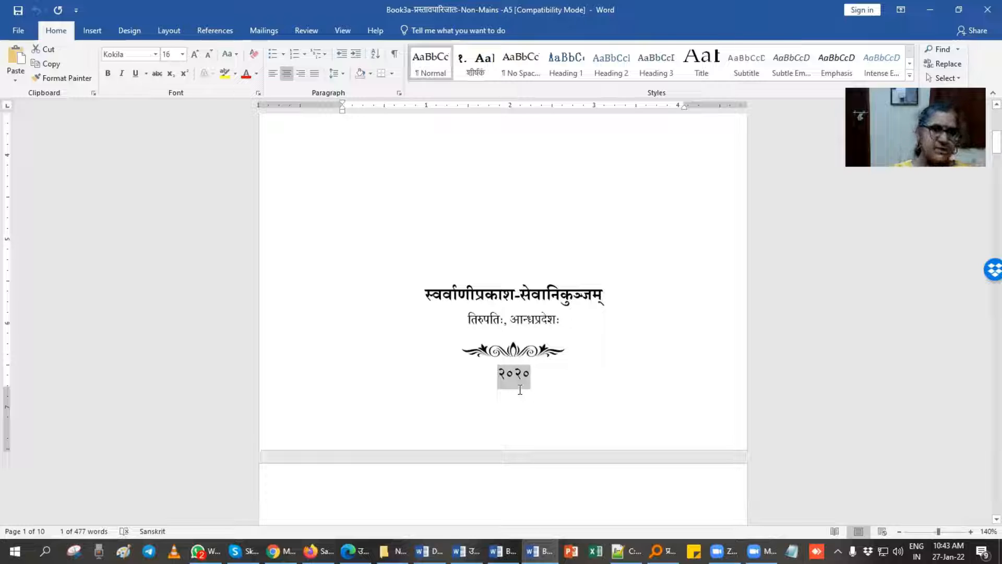
- View the page with the line चिकीर्षा किं न कारयति? and the contents list प्रस्तावलेखानां विषयसूची
scroll(520, 389, "down", 15)
scroll(520, 389, "down", 5)
scroll(519, 390, "up", 3)
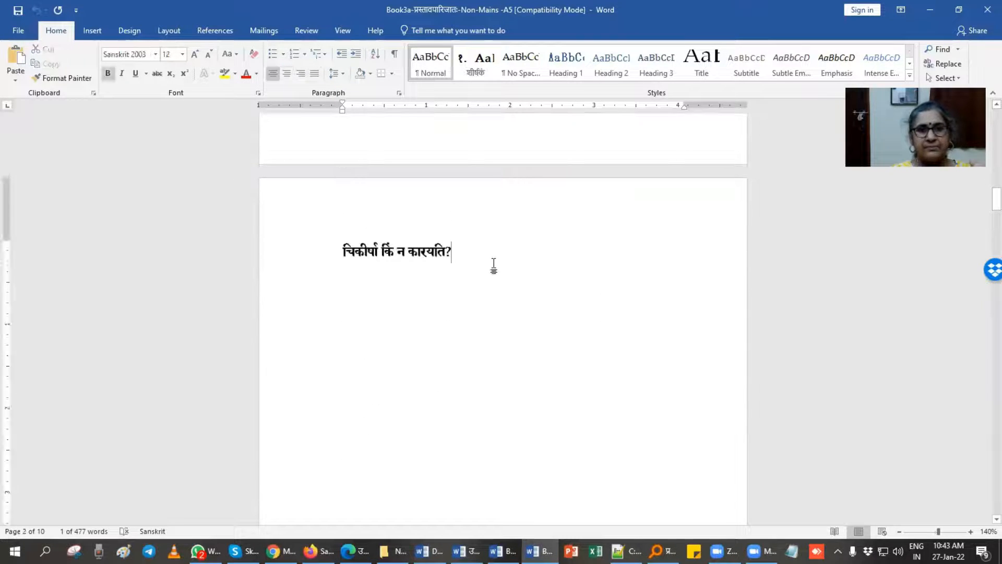
left_click(541, 405)
scroll(541, 405, "down", 10)
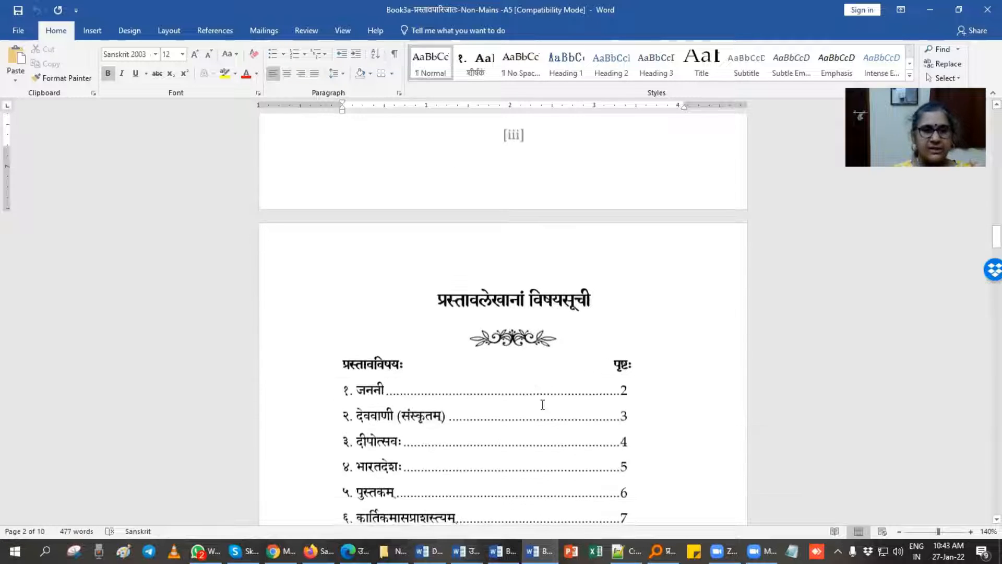
scroll(539, 405, "down", 4)
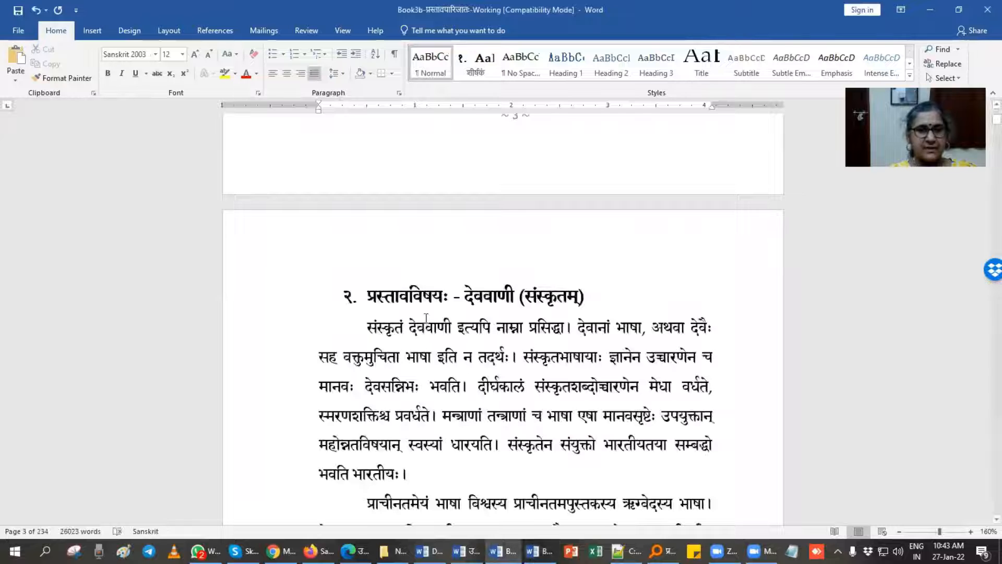
- Return to the Book3b working document, check essay २'s heading style, and apply the शीर्षक style to the essay's opening words
left_click(438, 298)
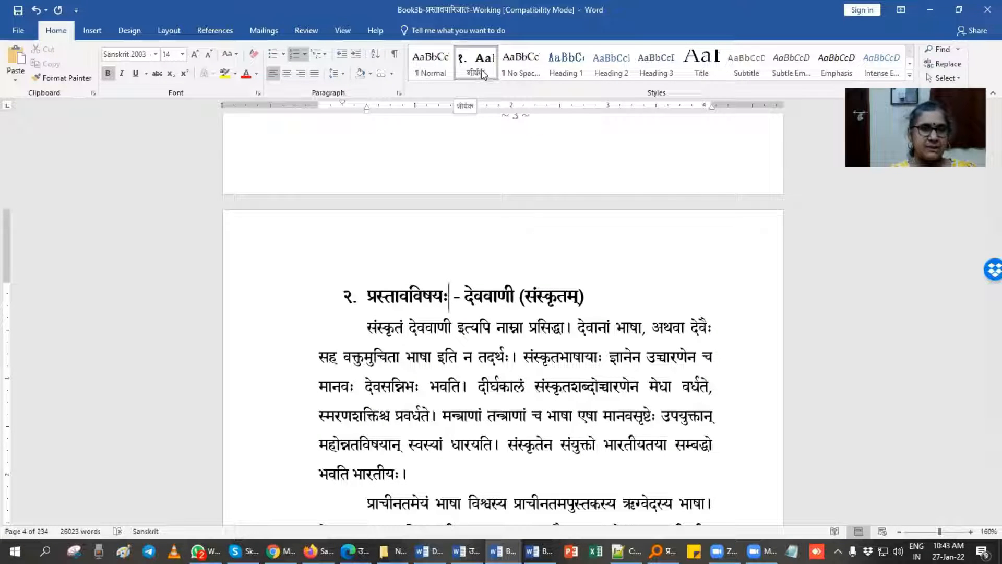
left_click_drag(358, 333, 480, 325)
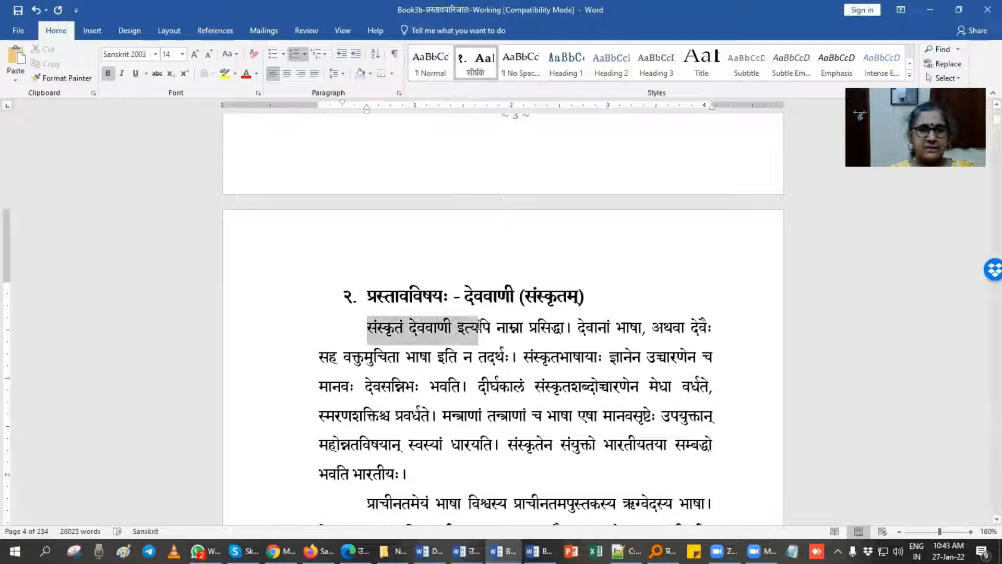
left_click(472, 70)
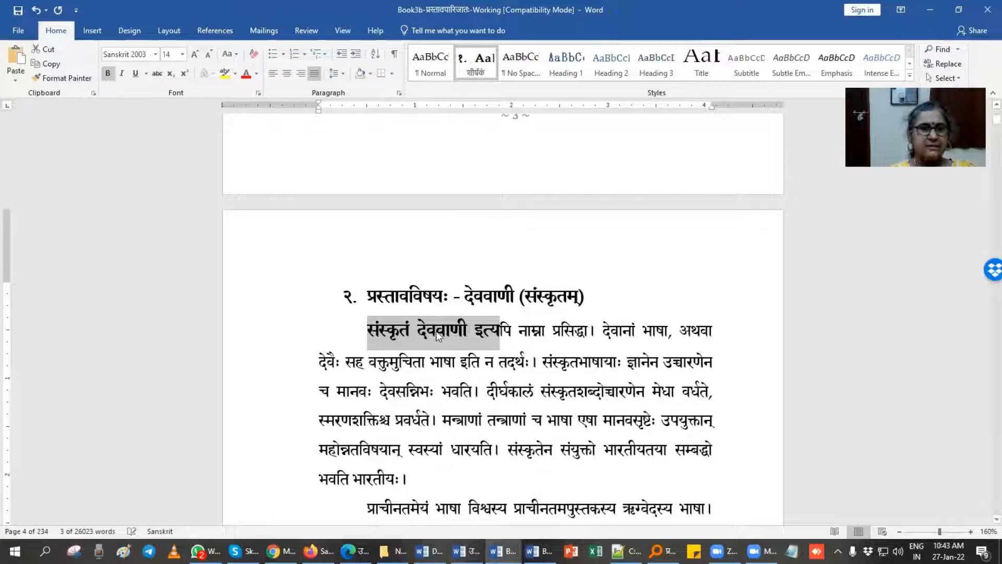
left_click(474, 337)
- Try to insert an Automatic Table 1 table of contents at the start of the book, and undo it
key("ctrl+Home")
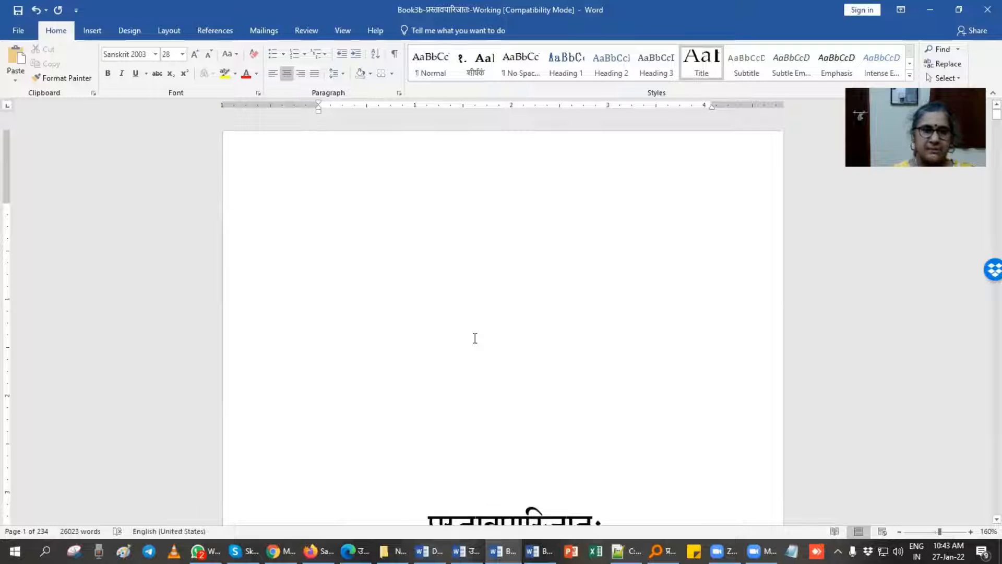
double_click(289, 225)
left_click(366, 239)
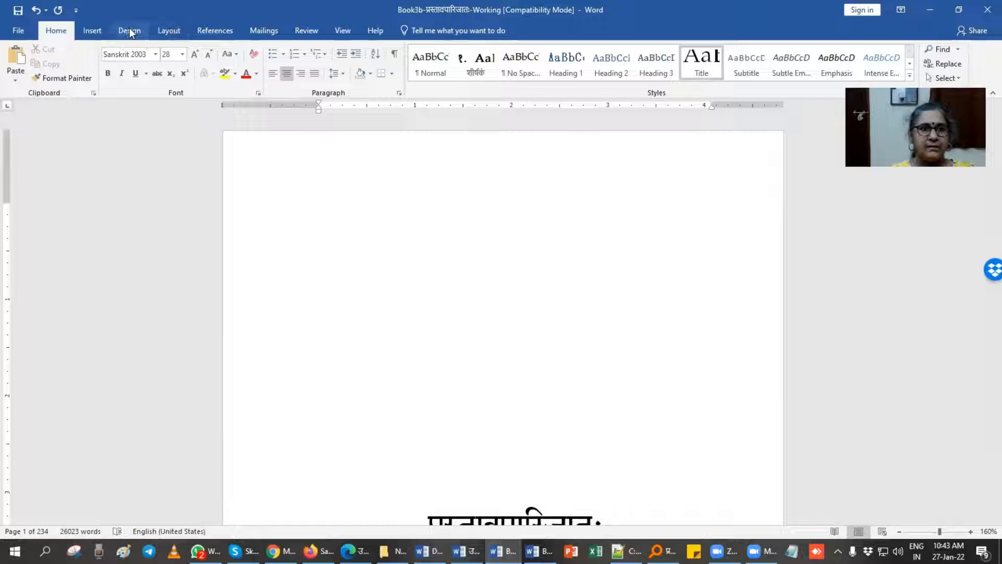
left_click(215, 30)
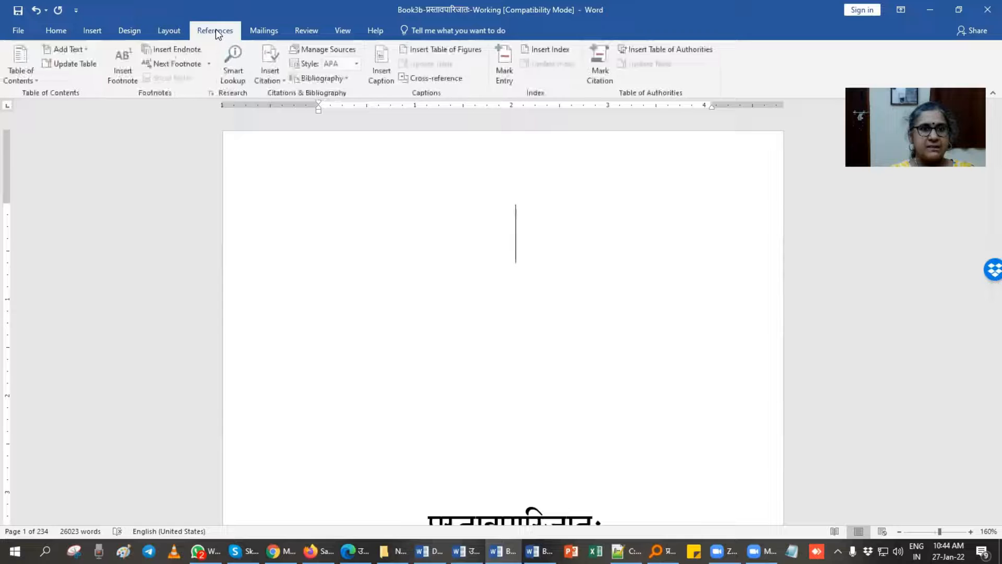
left_click(30, 82)
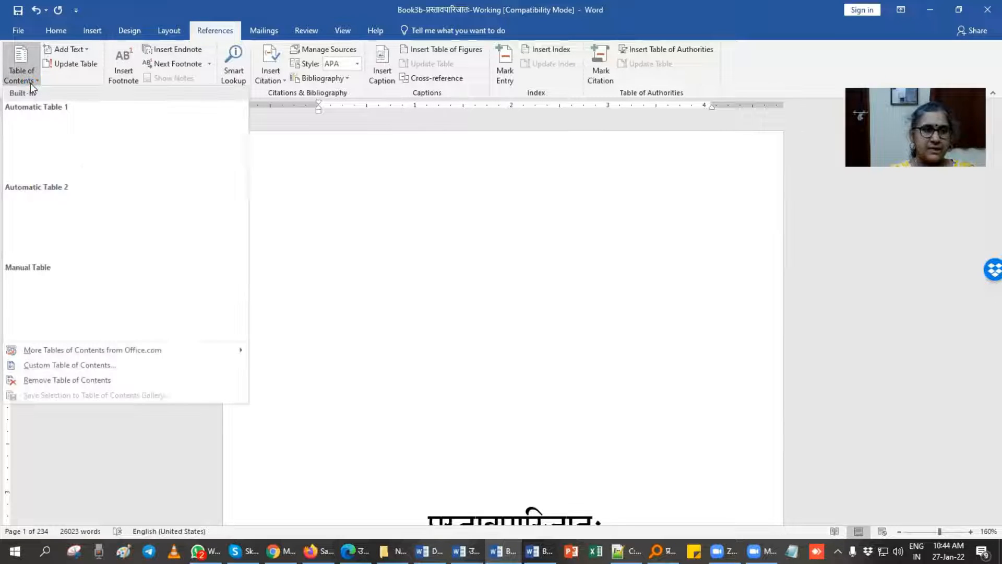
left_click(71, 138)
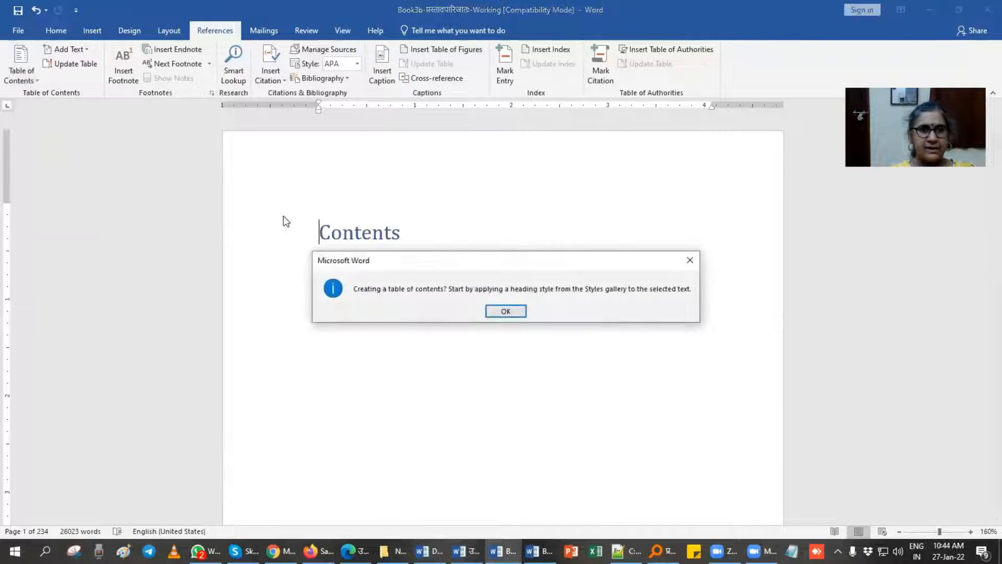
left_click(505, 311)
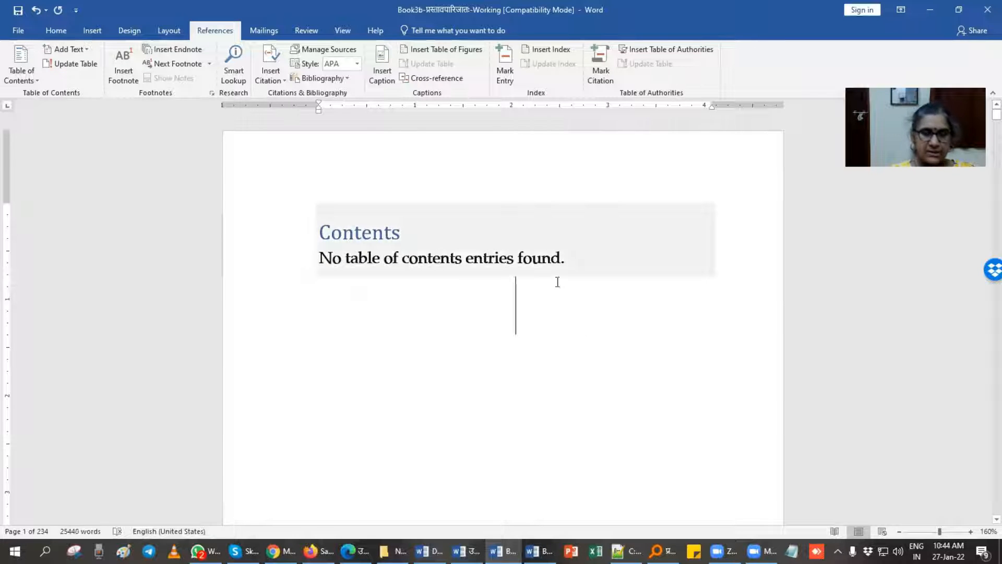
key("ctrl+z")
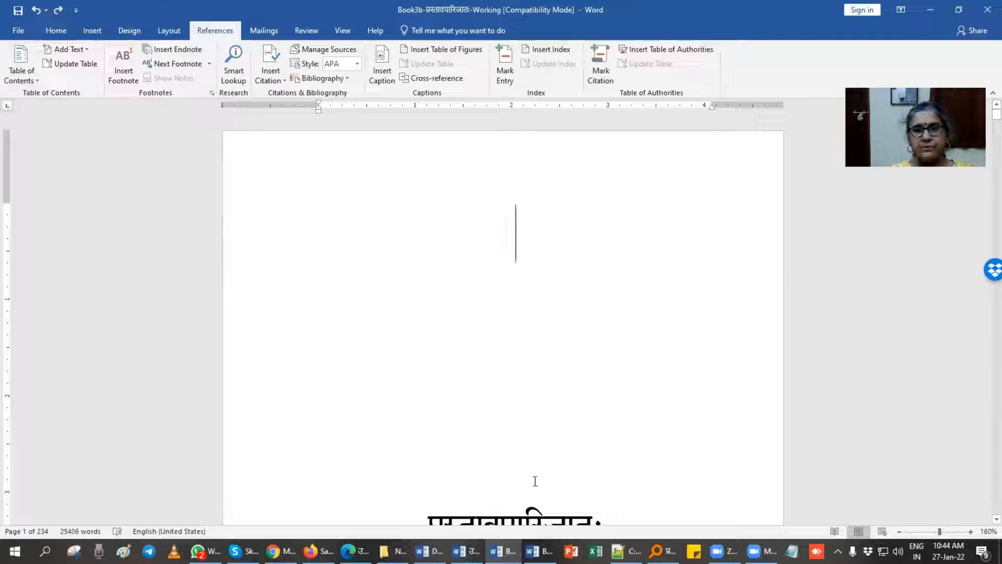
- Switch to the प्रस्तावपारिजातः-2 document and add an empty Normal-style line above the first essay heading
left_click(466, 551)
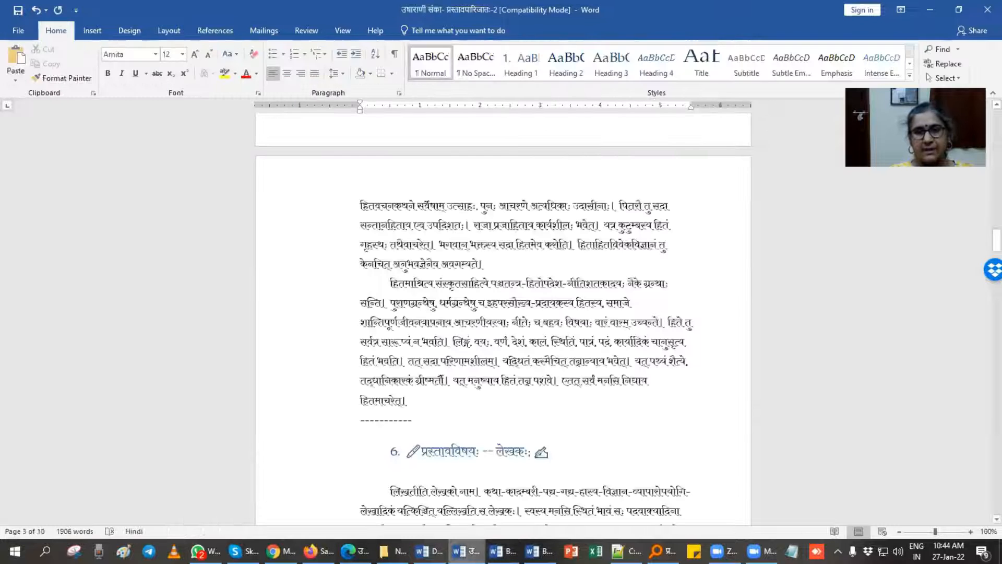
left_click(432, 467)
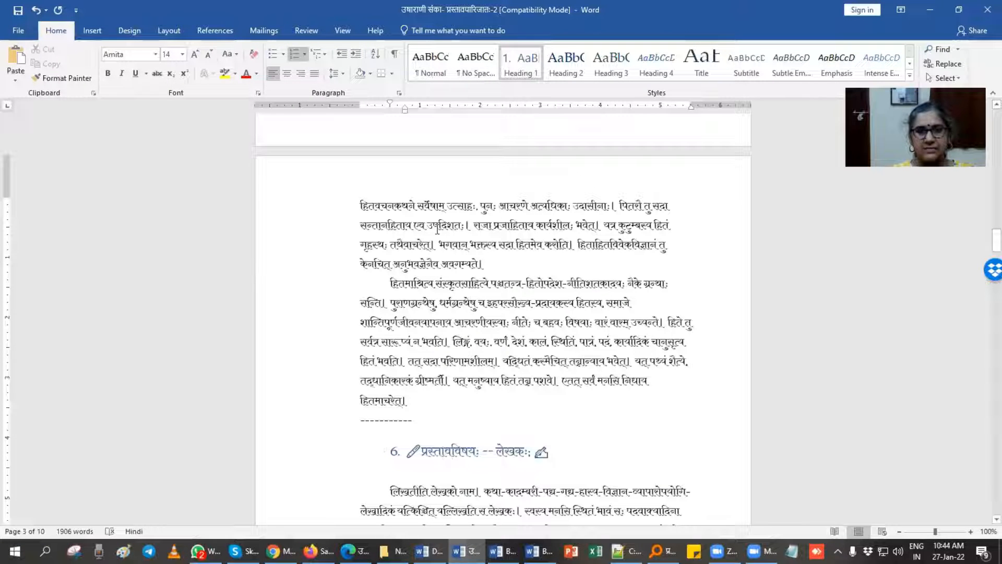
key("ctrl+Home")
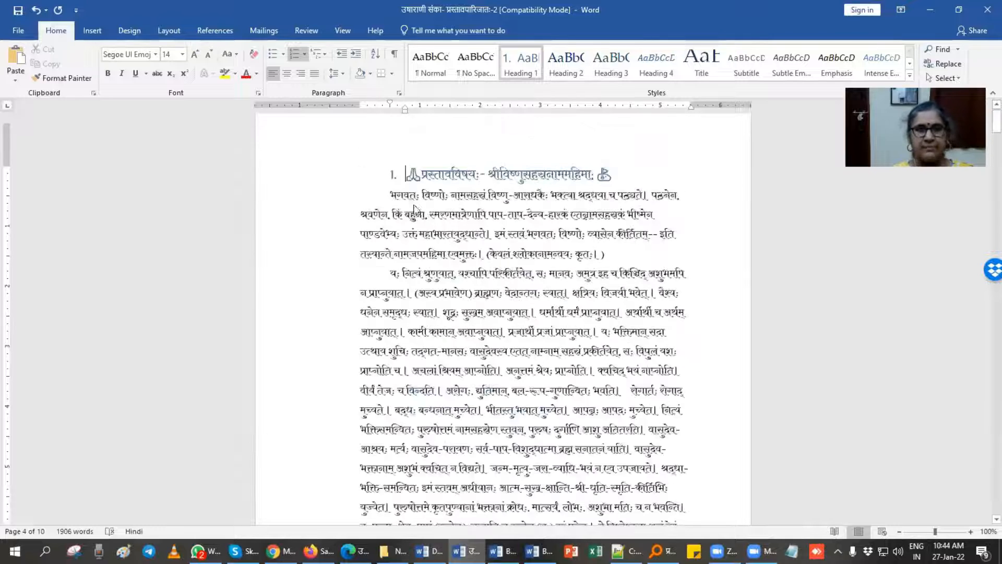
key("Return")
key("BackSpace")
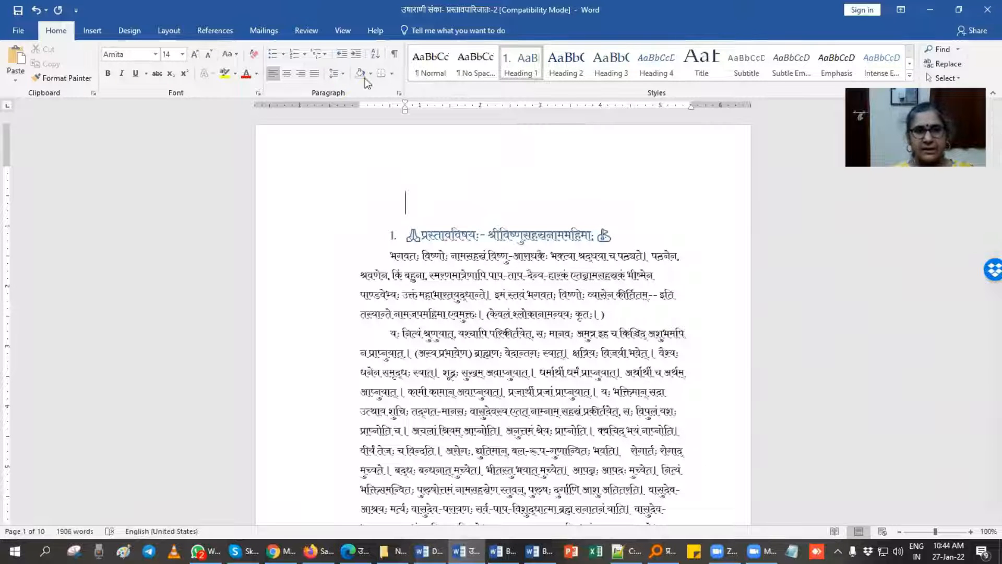
left_click(415, 68)
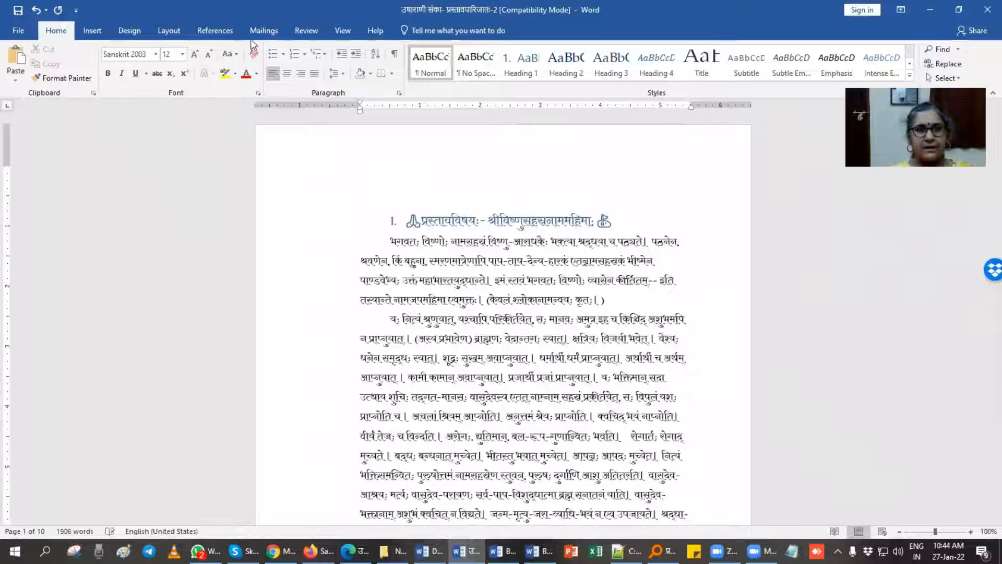
- Insert an Automatic Table 1 table of contents on the empty line above the first essay
left_click(215, 30)
left_click(21, 70)
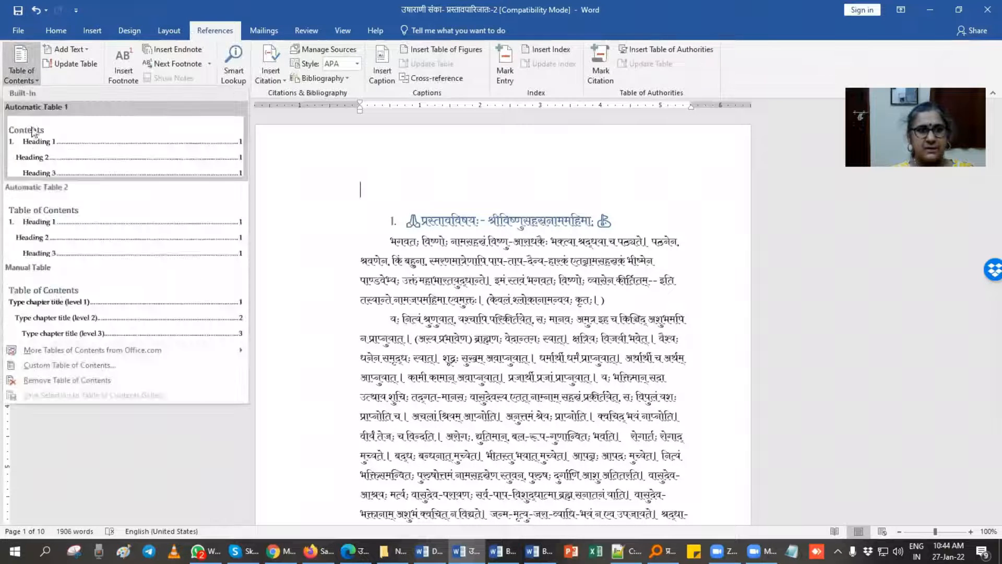
left_click(36, 153)
scroll(291, 245, "down", 3)
scroll(365, 263, "up", 9)
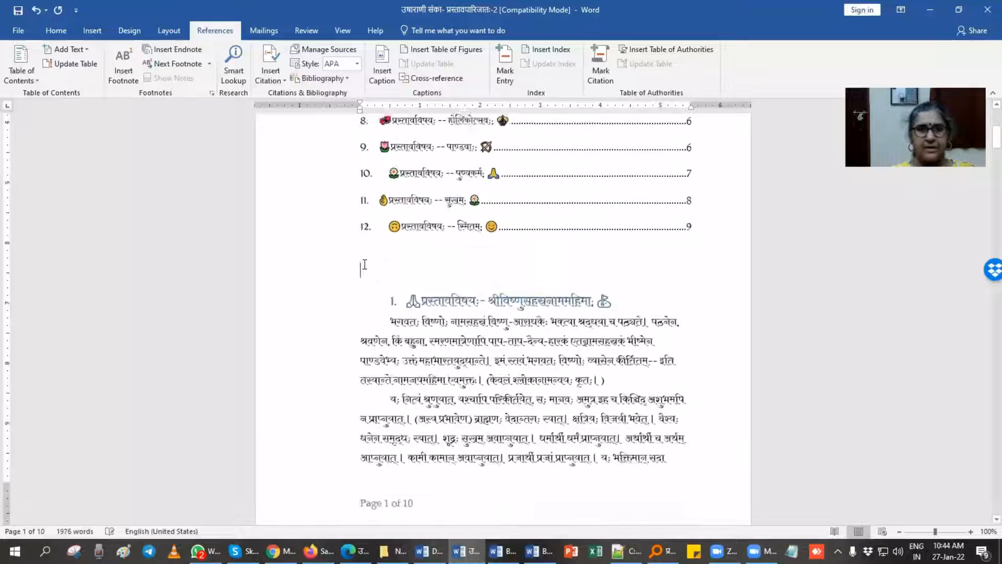
- Examine the essay titles and page numbers in the new table of contents
left_click_drag(307, 188, 281, 462)
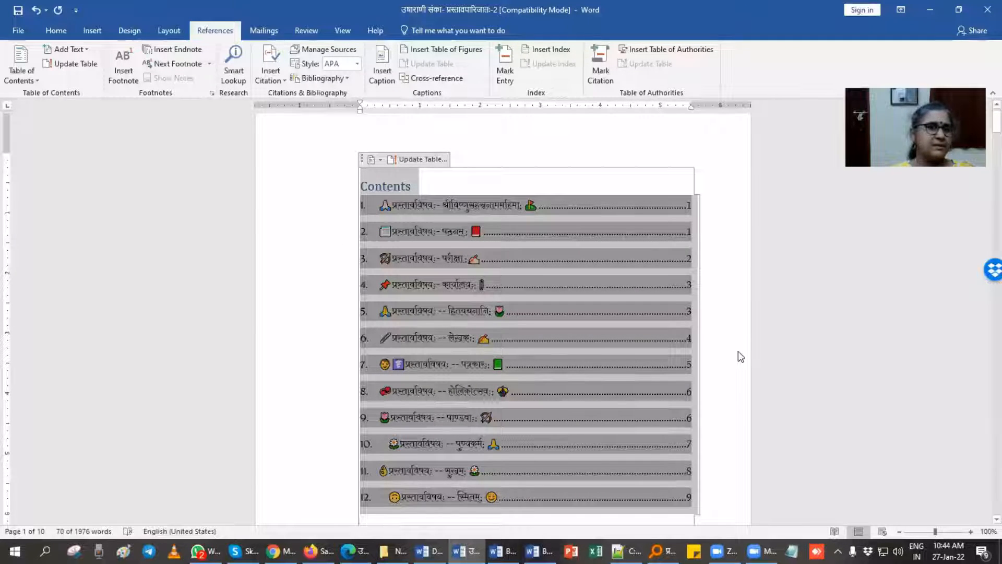
left_click(591, 345)
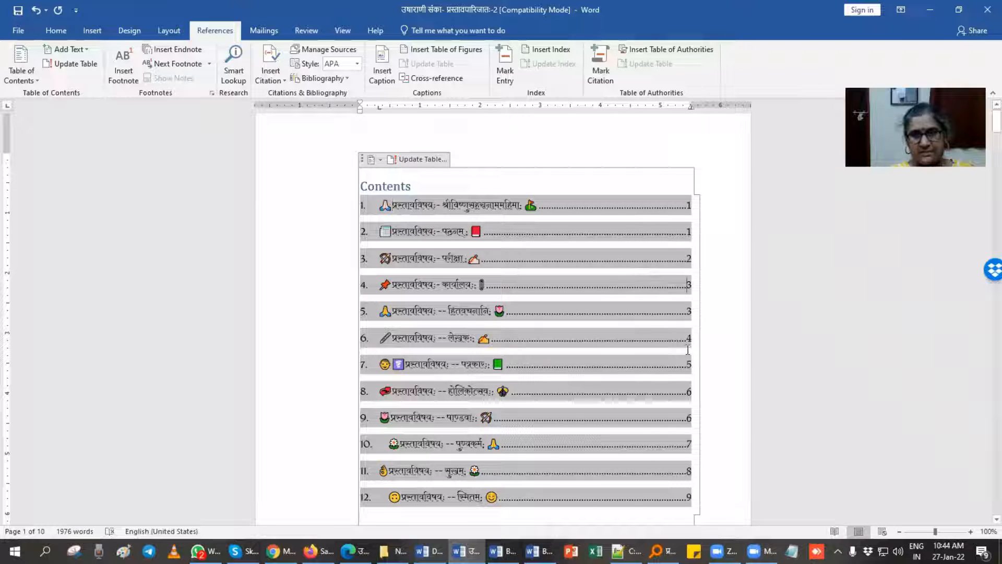
left_click(621, 147)
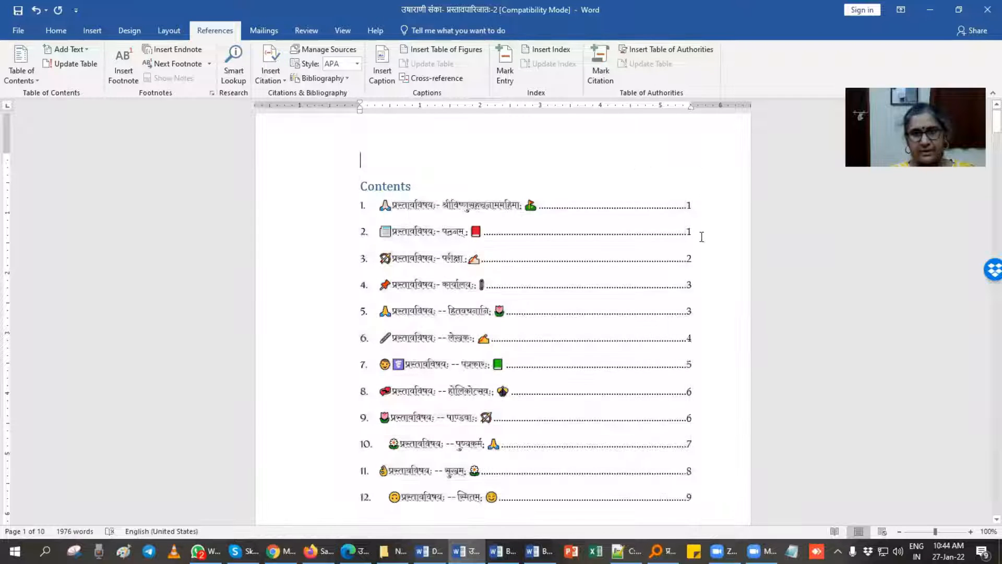
left_click(697, 257)
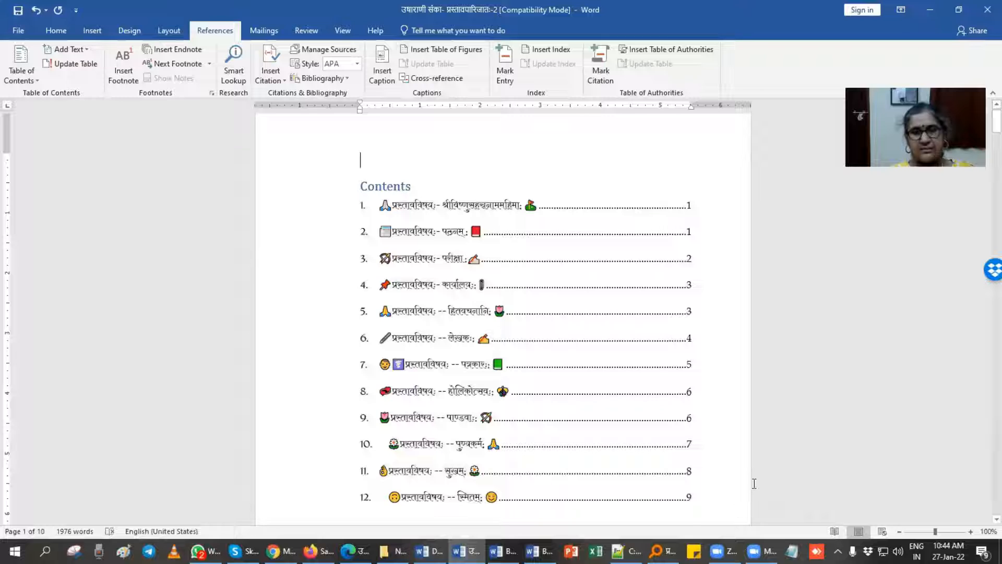
double_click(529, 365)
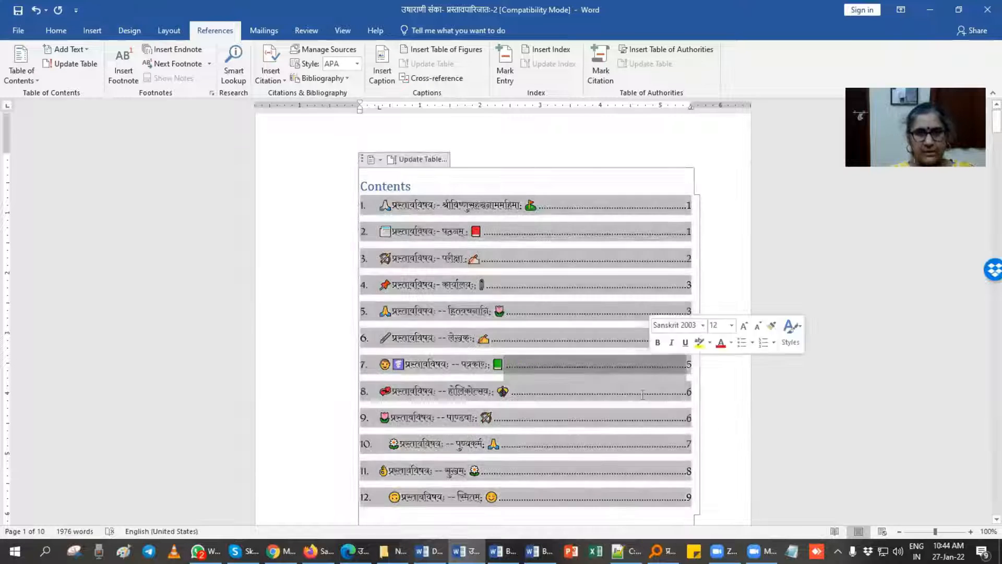
left_click(716, 420)
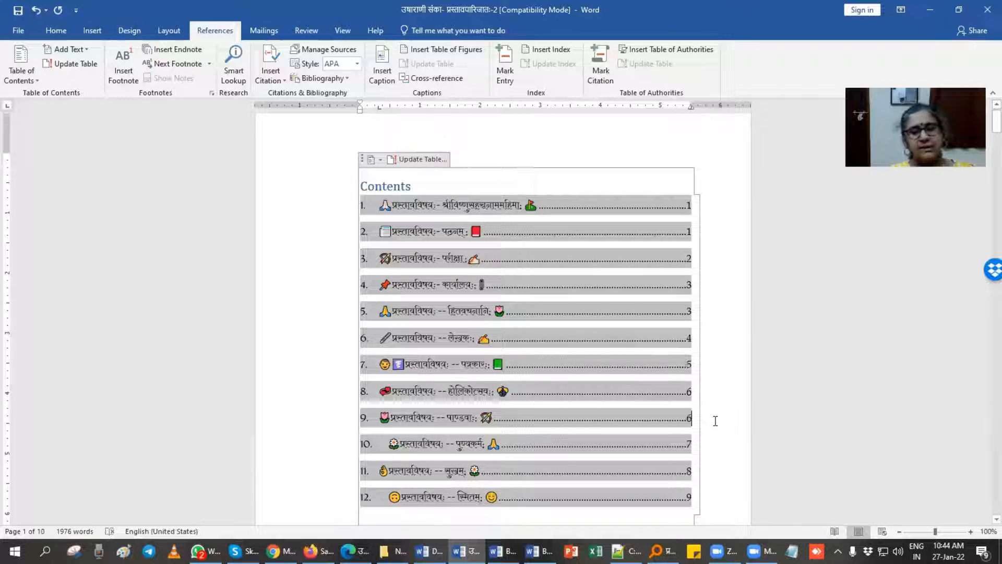
left_click(599, 139)
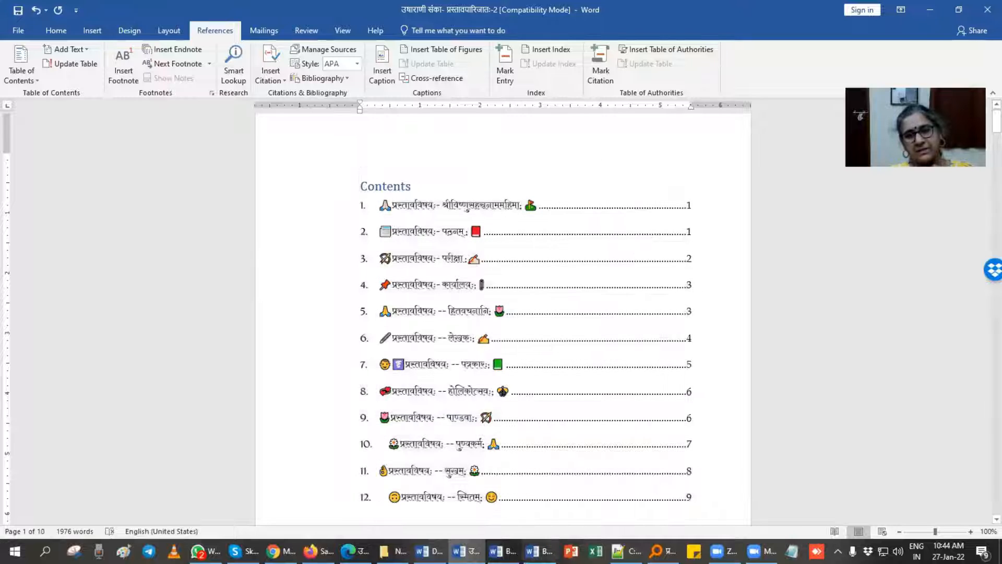
- Switch to the Book3a Non-Mains document, review its contents list, and check the numbering formats available for entry ३४. स्पर्धा
left_click(541, 549)
scroll(504, 391, "down", 4)
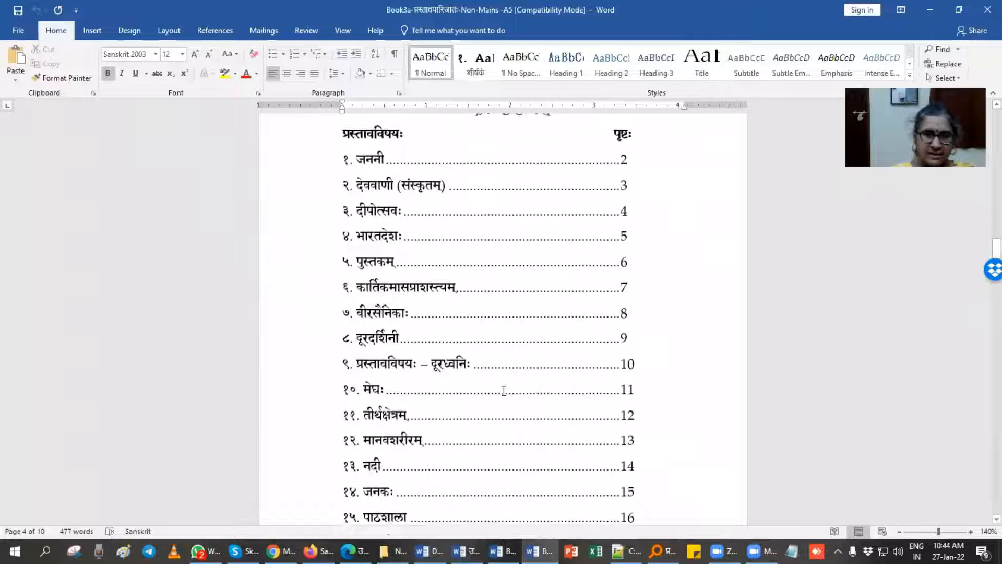
scroll(504, 391, "down", 15)
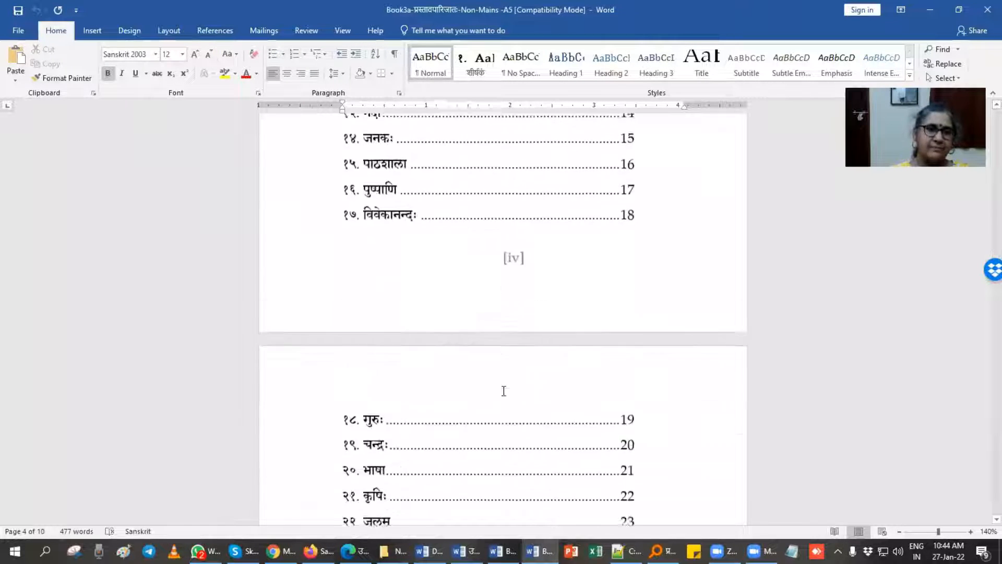
scroll(503, 391, "down", 10)
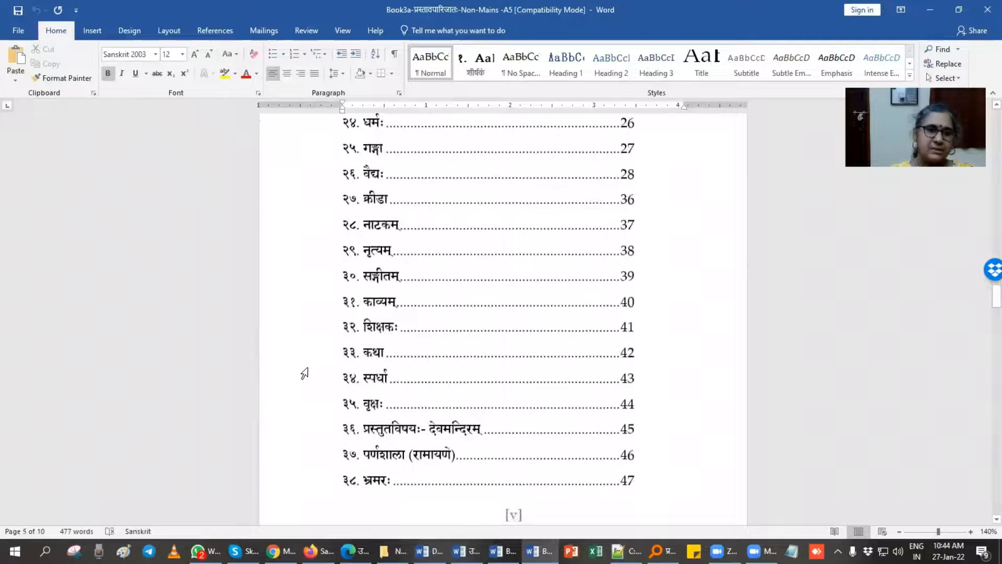
left_click(301, 377)
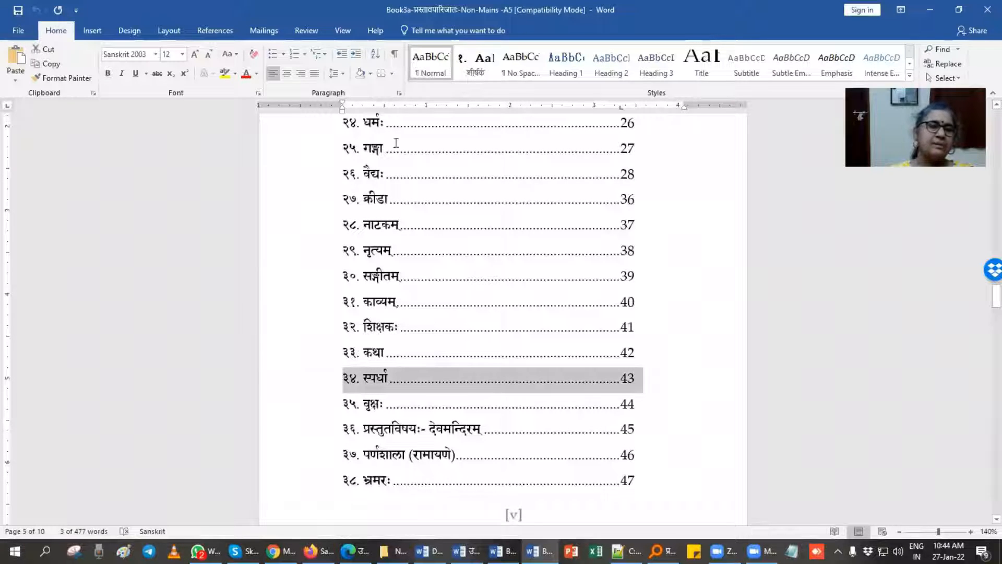
left_click(303, 54)
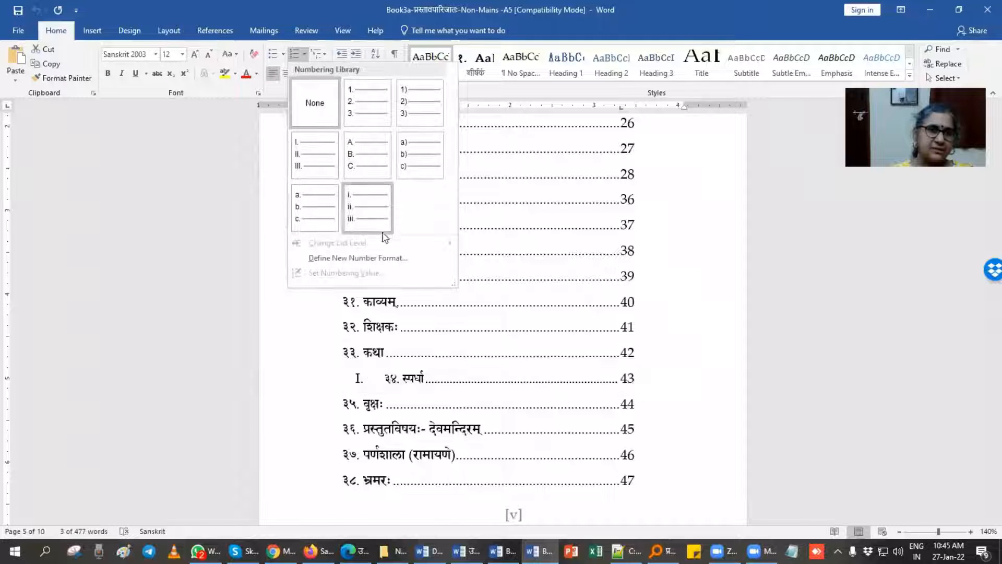
left_click(315, 340)
- Review the rest of the contents list through entry १४०. अडागमः and select the ornament below it
scroll(314, 339, "down", 5)
scroll(313, 338, "down", 10)
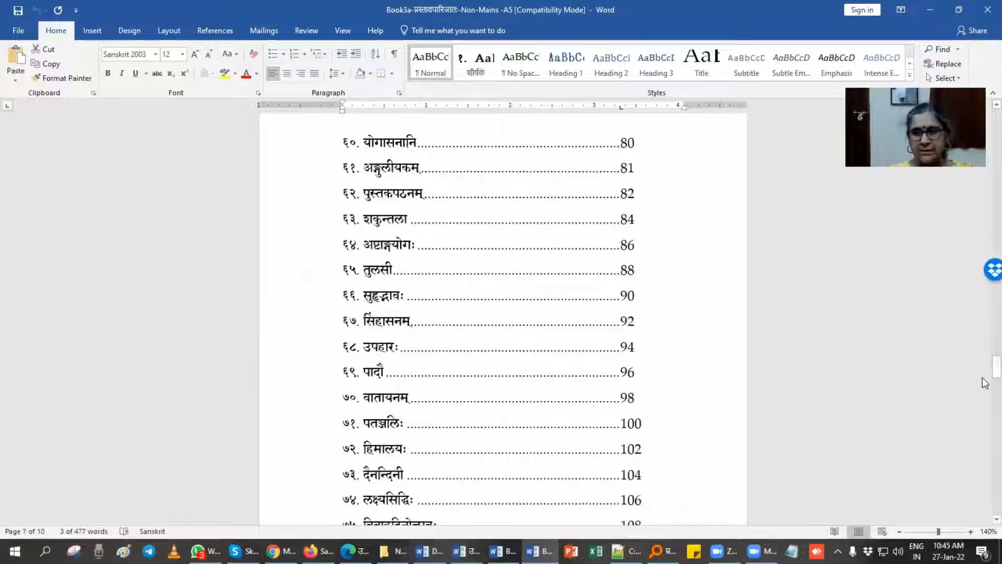
left_click_drag(985, 380, 985, 511)
scroll(574, 331, "down", 3)
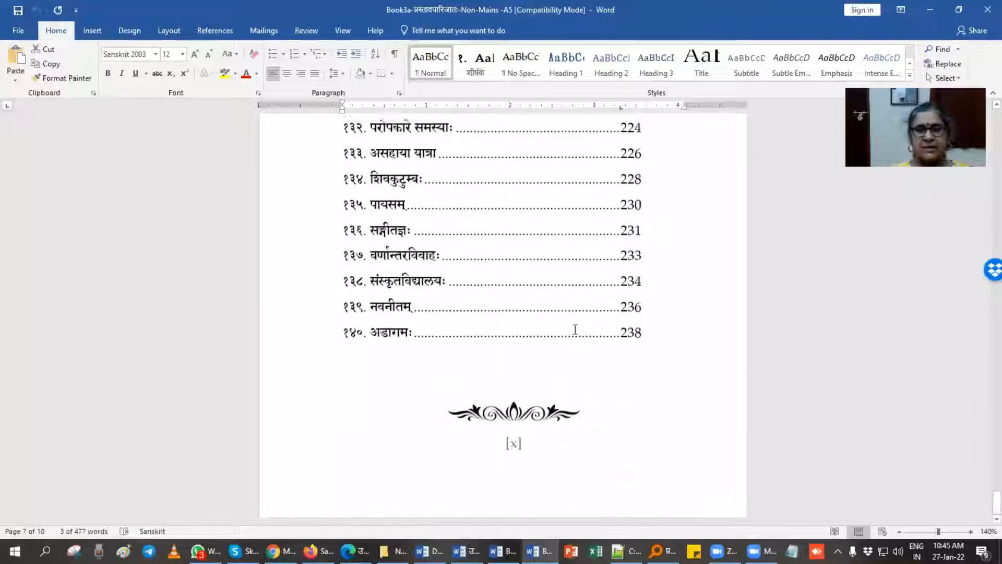
left_click(521, 402)
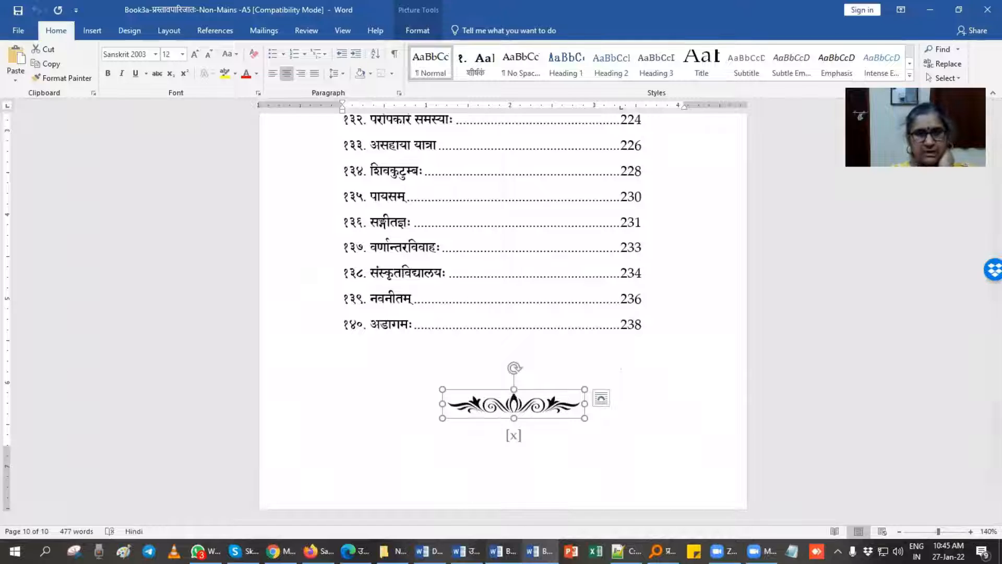
- Return to the Book3b working document and look it over from the title page and first essay to the last page
key("alt+Tab")
scroll(442, 358, "down", 3)
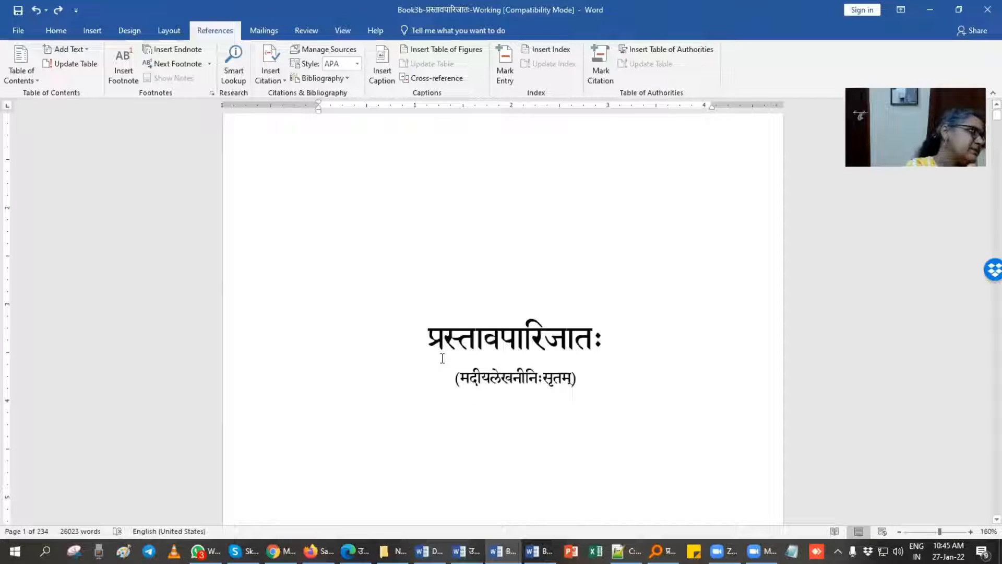
scroll(442, 358, "down", 10)
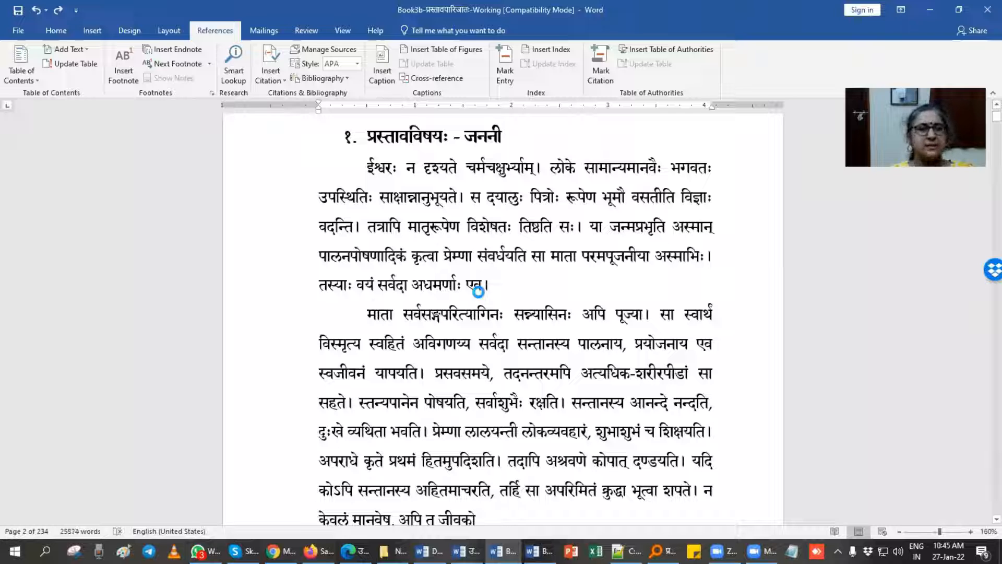
scroll(477, 292, "down", 1)
key("ctrl+End")
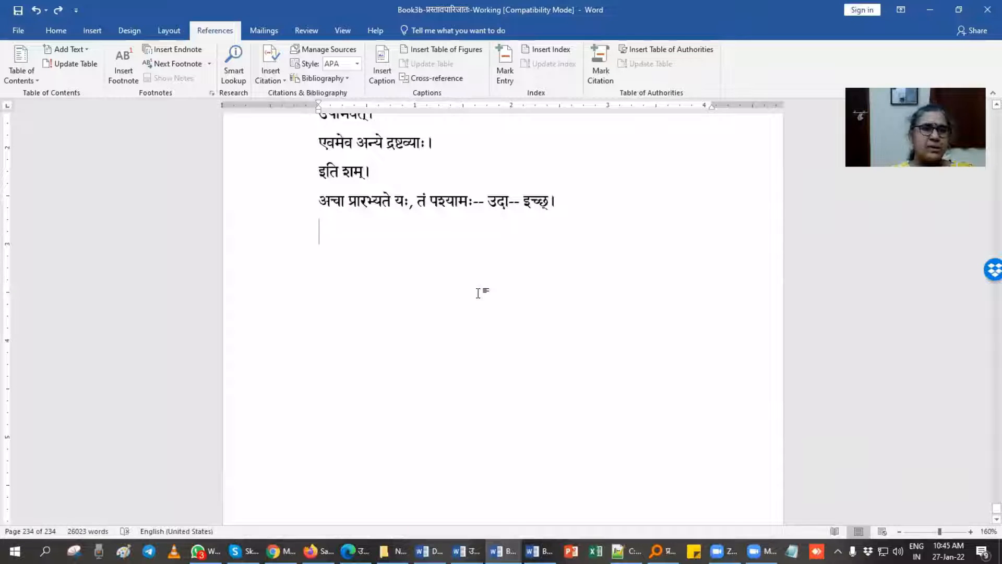
- Export the Book3b working document as a PDF to the Desktop, using standard optimization and opening it after publishing
left_click(21, 24)
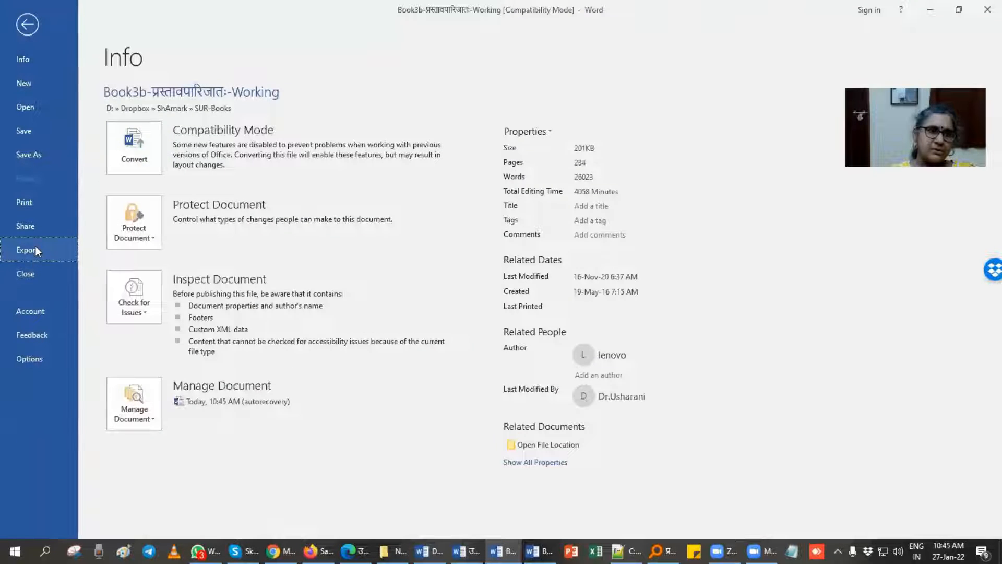
left_click(35, 246)
left_click(358, 174)
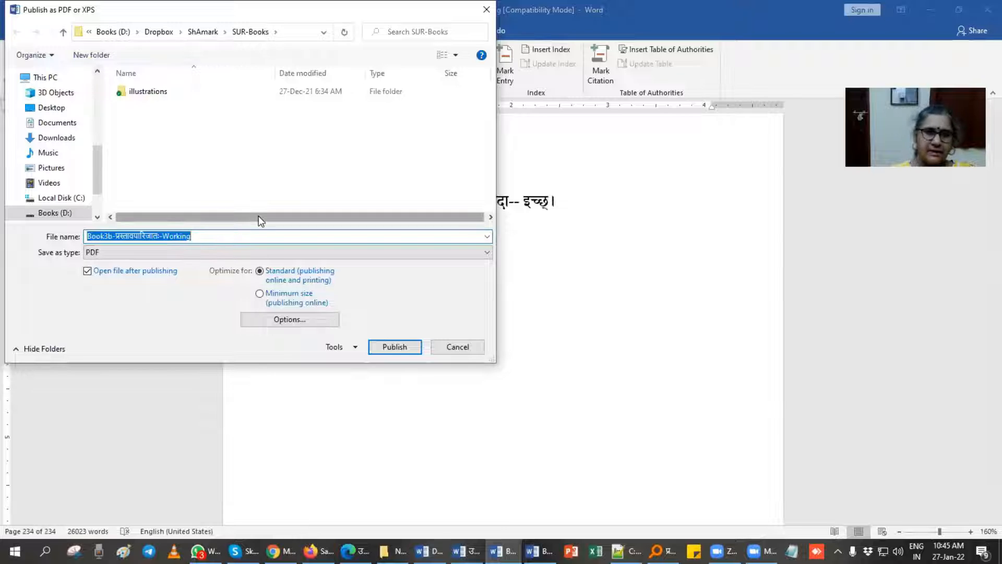
left_click(50, 108)
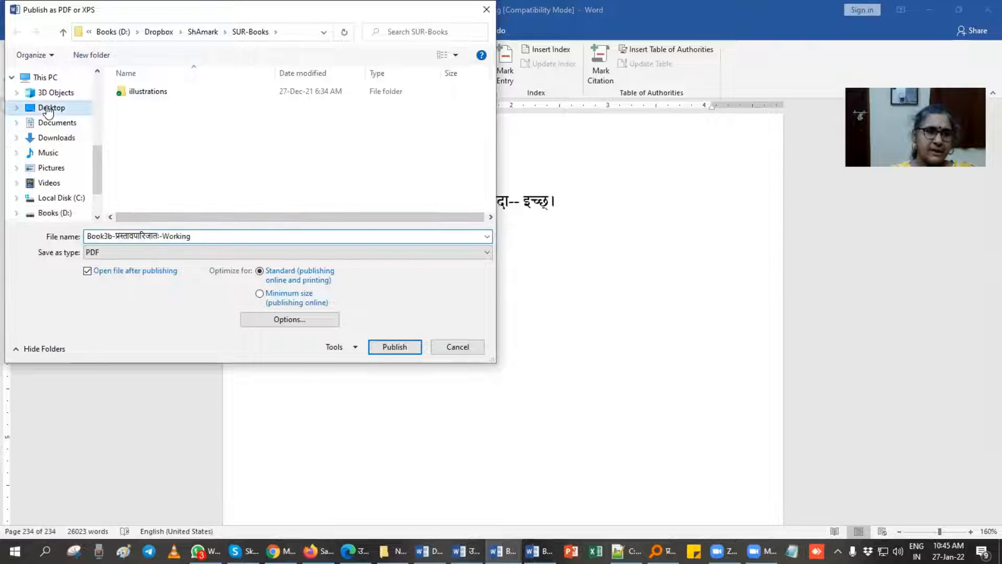
left_click(378, 347)
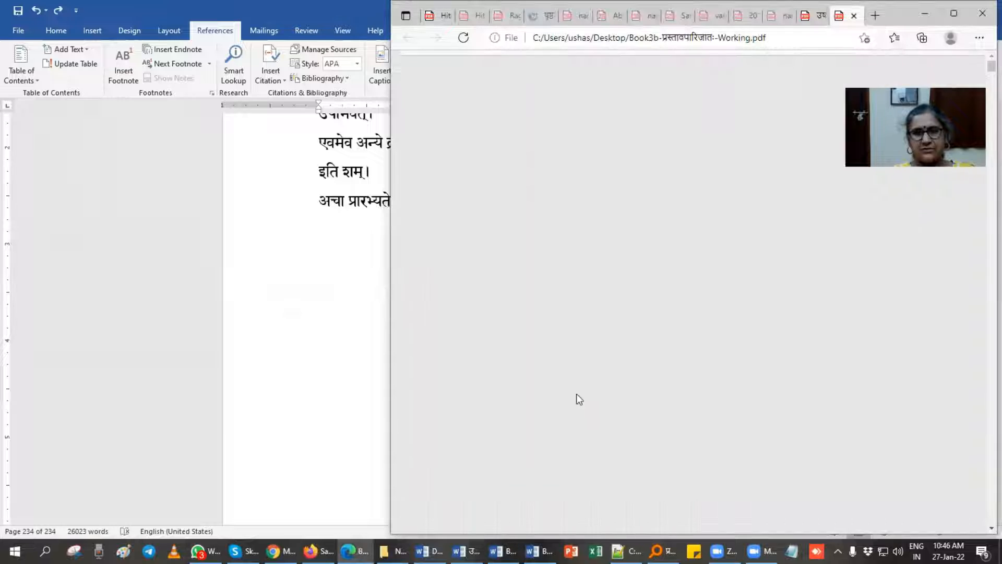
- Look through the opening essays in the exported PDF to check the page layout, and close it
scroll(539, 231, "down", 10)
scroll(541, 233, "down", 15)
scroll(541, 232, "down", 15)
scroll(541, 233, "down", 12)
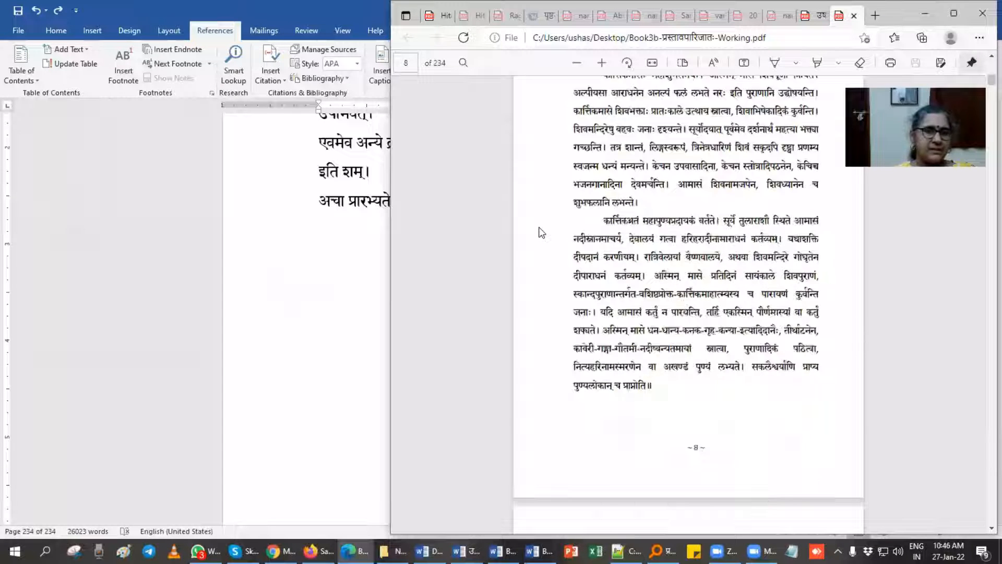
scroll(541, 232, "down", 3)
left_click(982, 13)
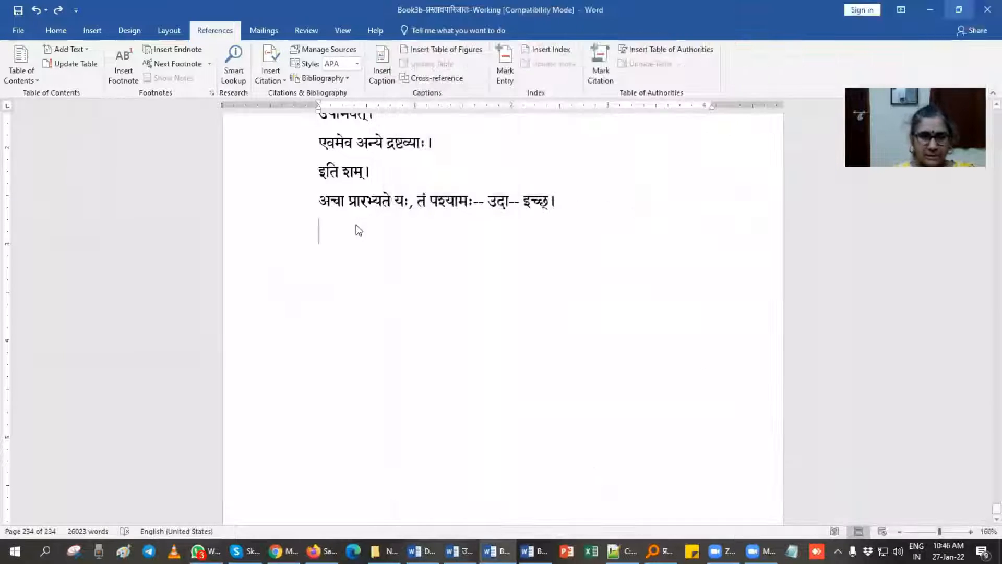
- Switch to the प्रस्तावपारिजातः-2 document and make भगवतः विष्णोः at the start of the first essay bold, underlined and italic
left_click(460, 551)
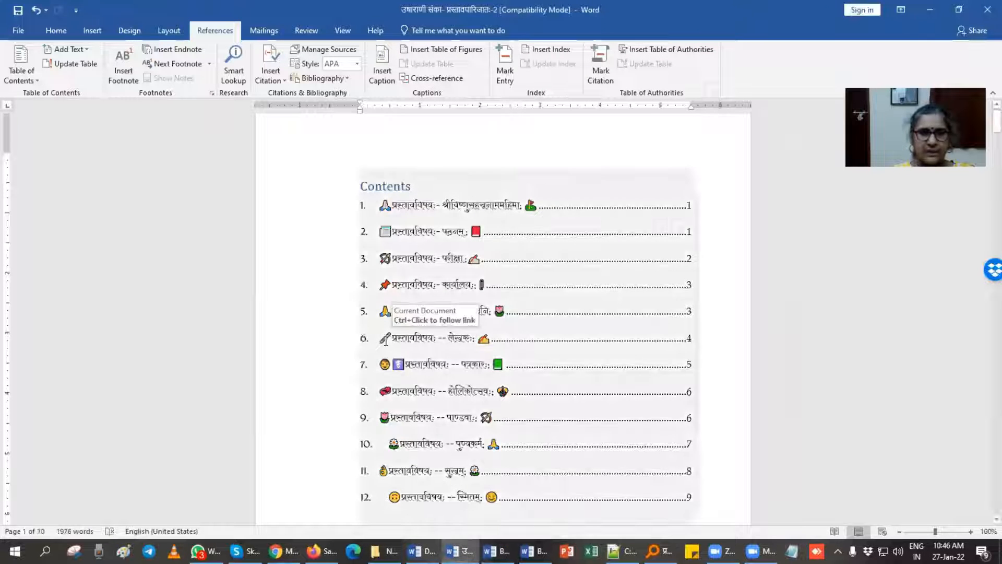
scroll(407, 354, "down", 5)
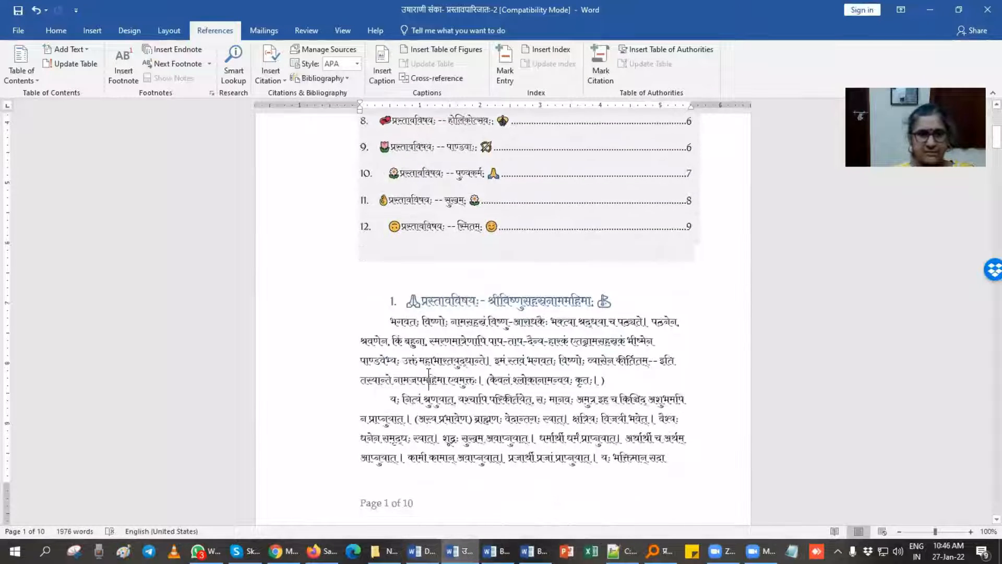
scroll(428, 372, "up", 6)
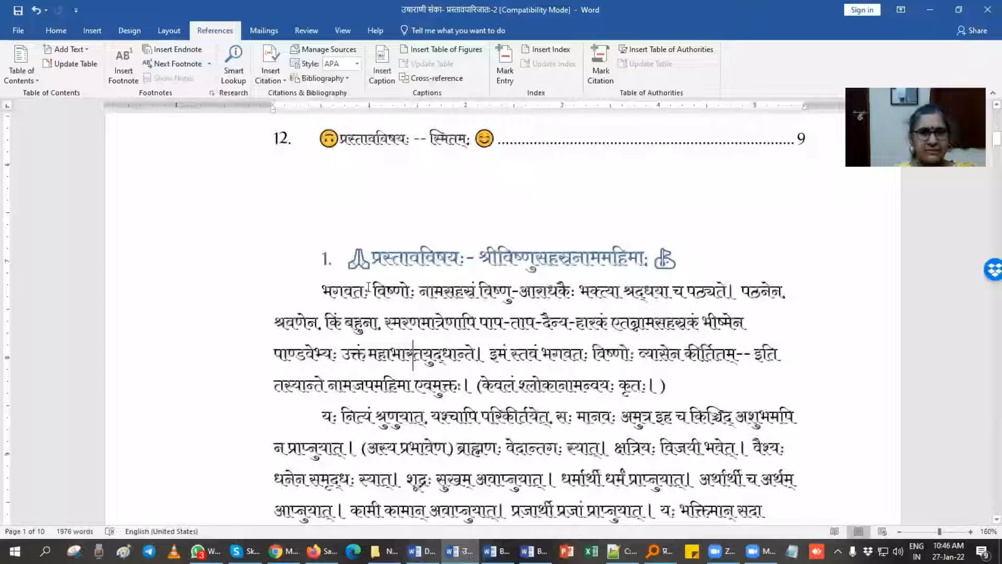
left_click_drag(334, 290, 449, 291)
left_click(36, 28)
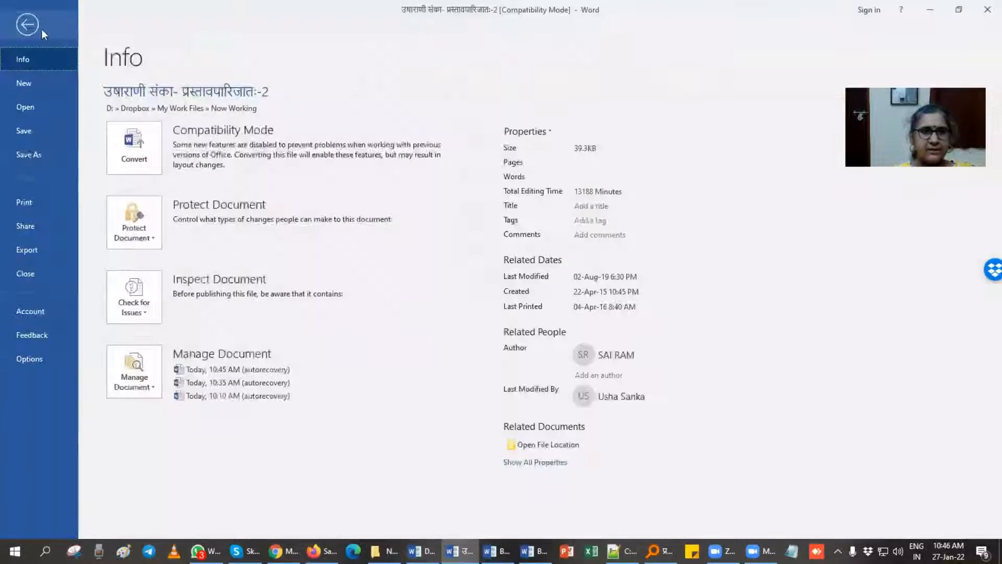
left_click(27, 26)
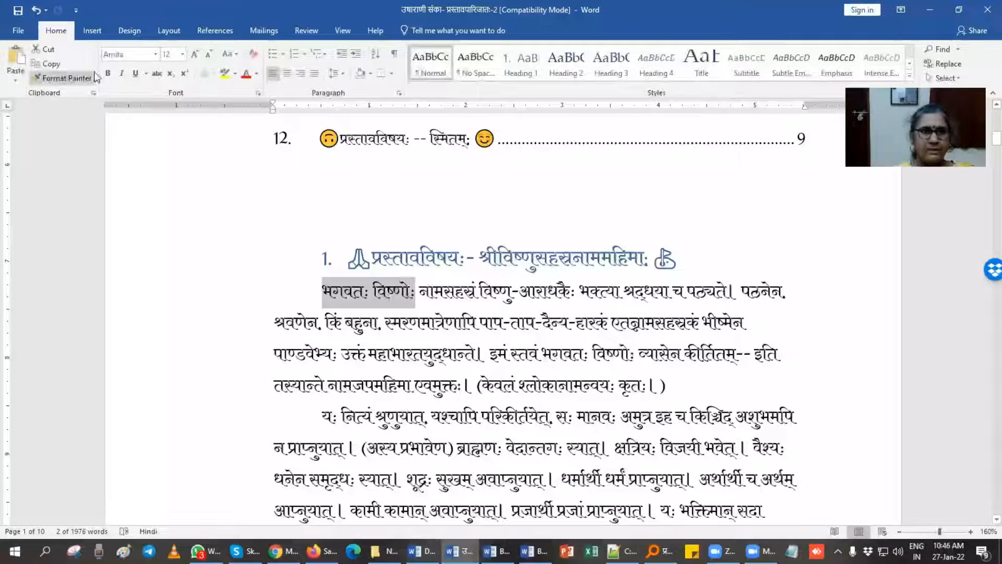
left_click(108, 72)
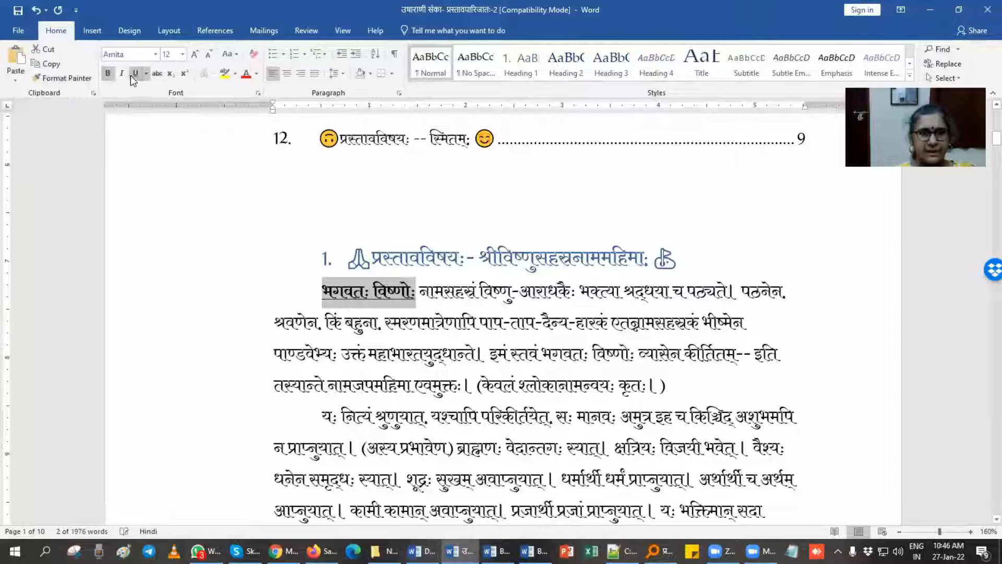
left_click(125, 73)
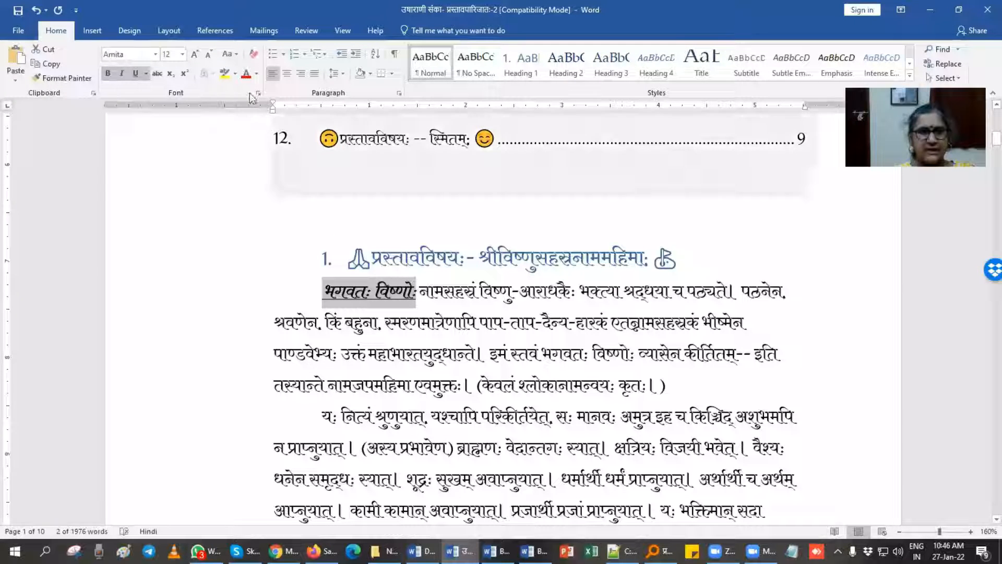
- Color the words भगवतः विष्णोः in the first essay red
left_click(256, 75)
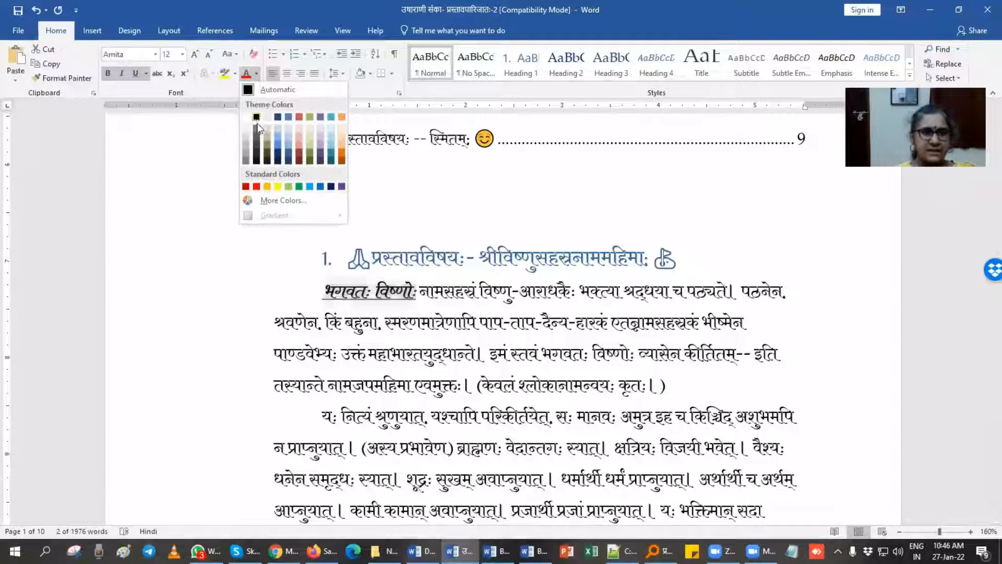
left_click(257, 186)
left_click(398, 322)
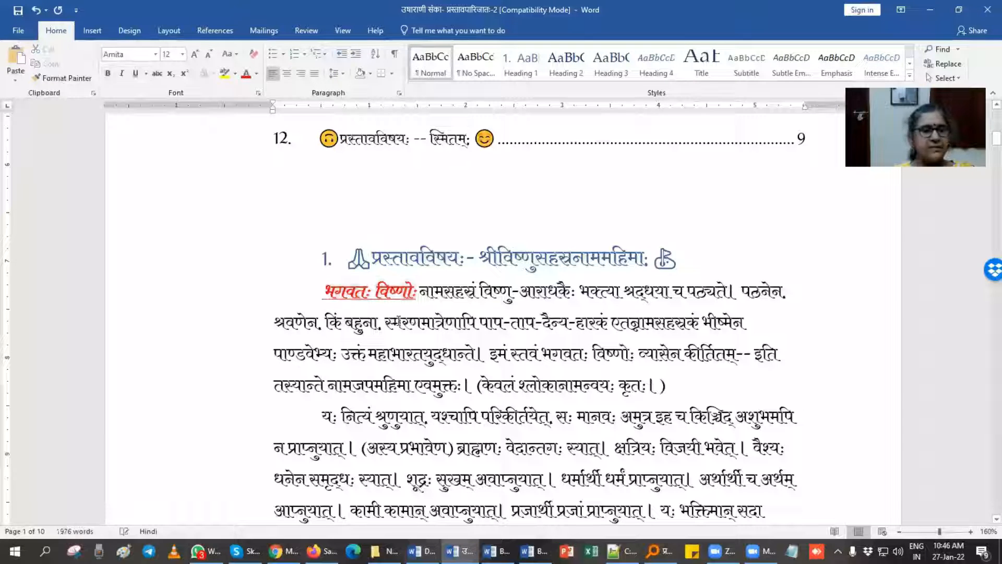
- Set the font color of the entire document to Automatic and check the first essay's heading and body
triple_click(388, 247)
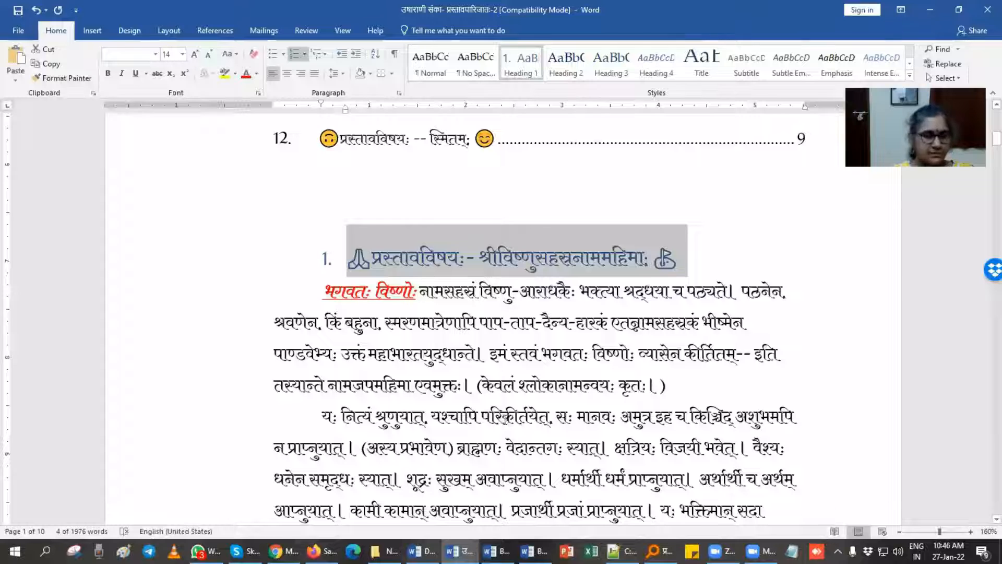
key("ctrl+a")
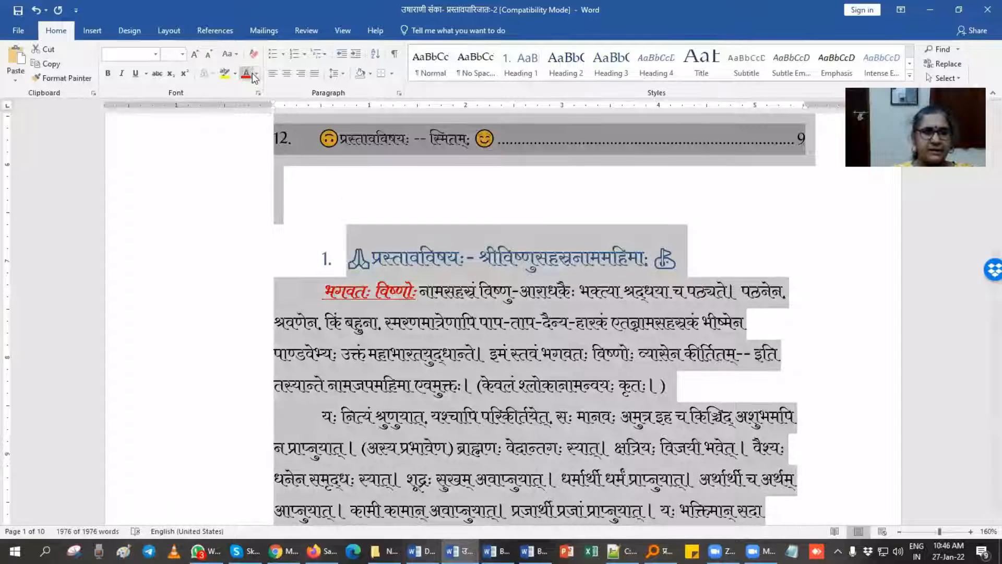
left_click(255, 77)
left_click(271, 97)
left_click(516, 437)
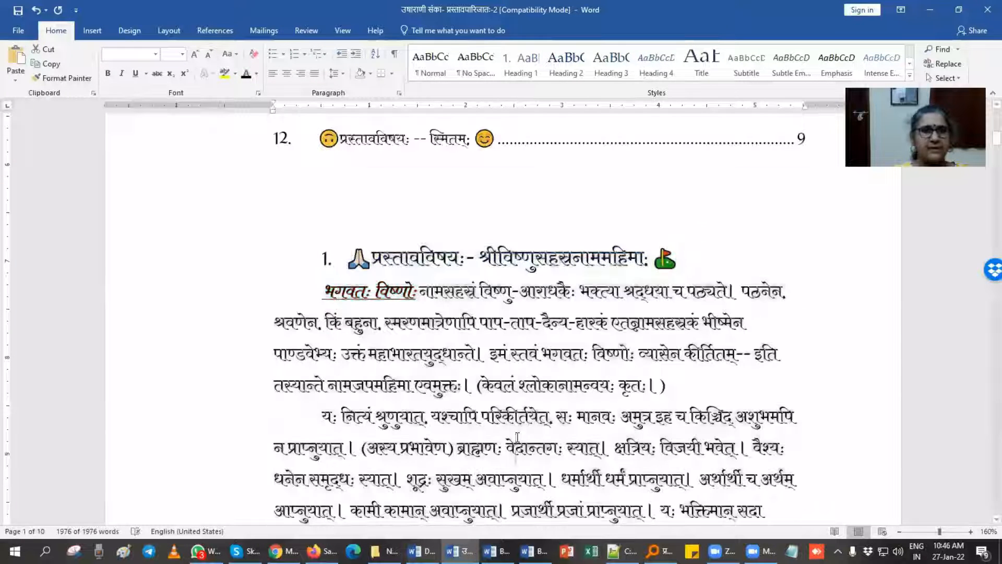
left_click(552, 256)
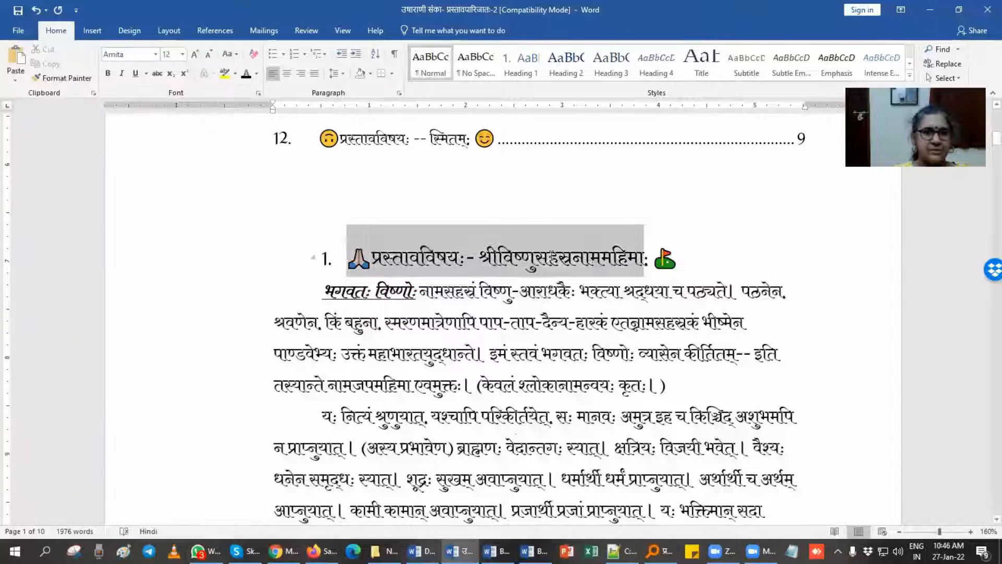
scroll(476, 240, "up", 4)
scroll(478, 243, "down", 6)
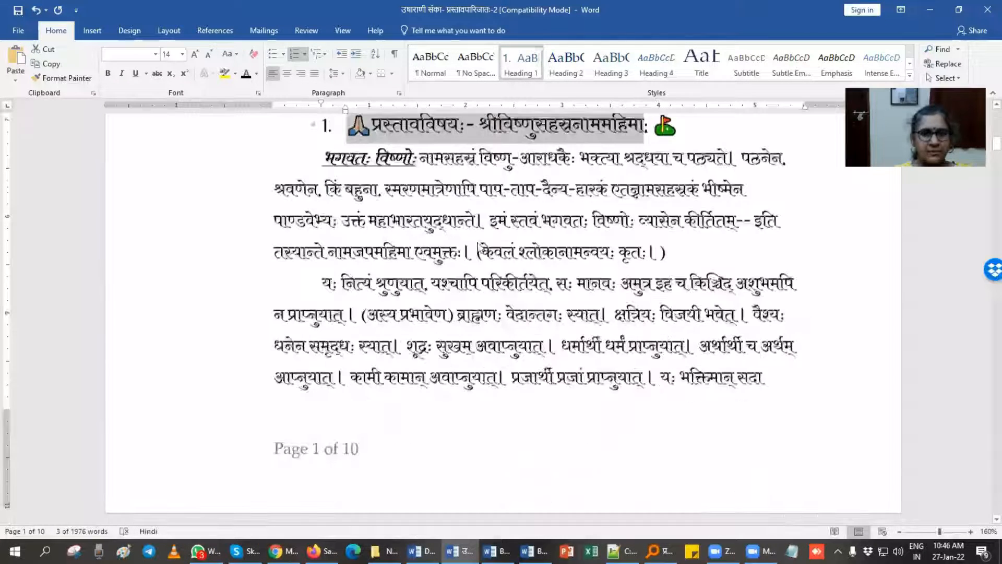
- Start a new paragraph at वासुदेव-भक्तानाम् with a blank line above it, and another paragraph at ये विश्वेश्वरम्
scroll(436, 273, "down", 6)
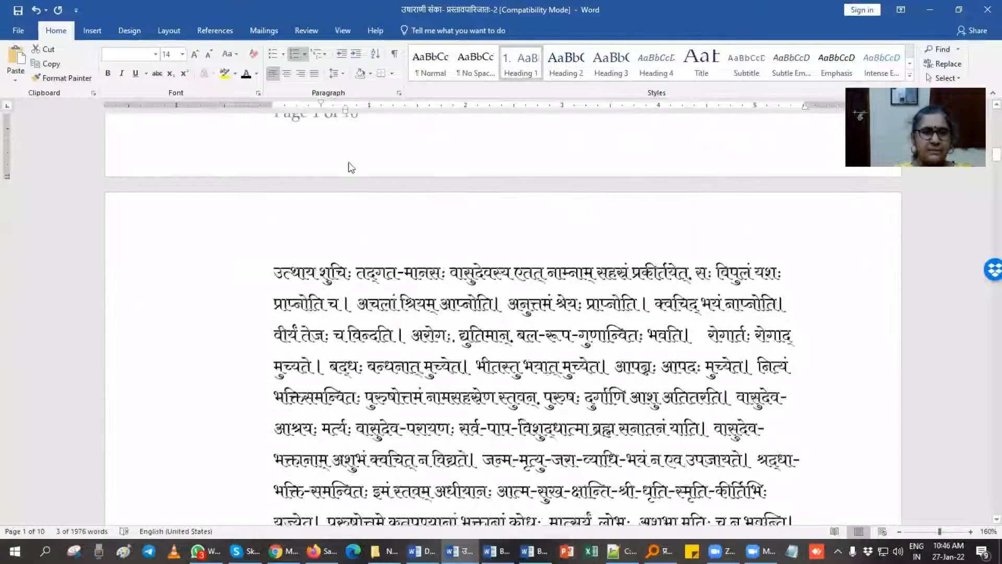
scroll(334, 336, "down", 3)
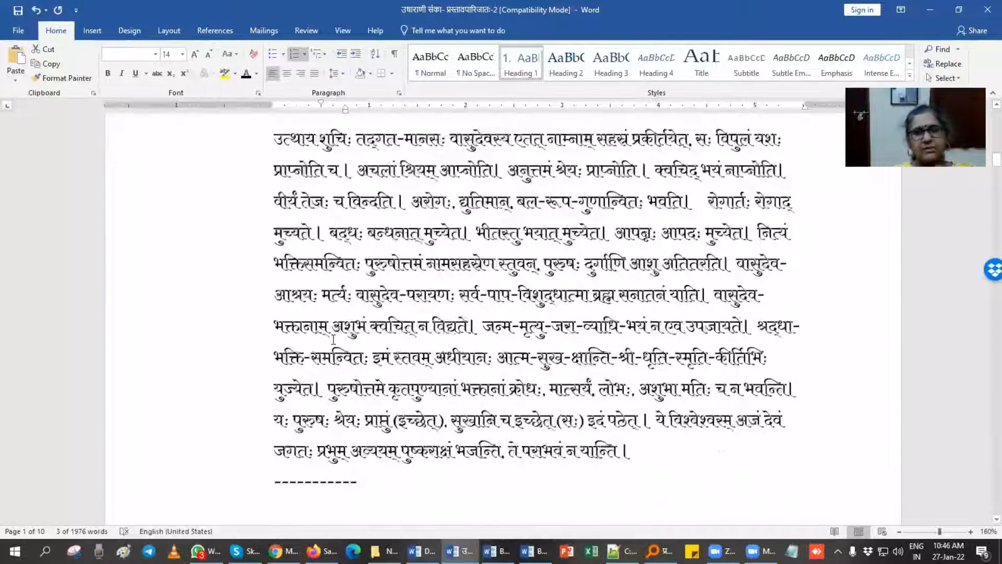
left_click(715, 287)
key("Return")
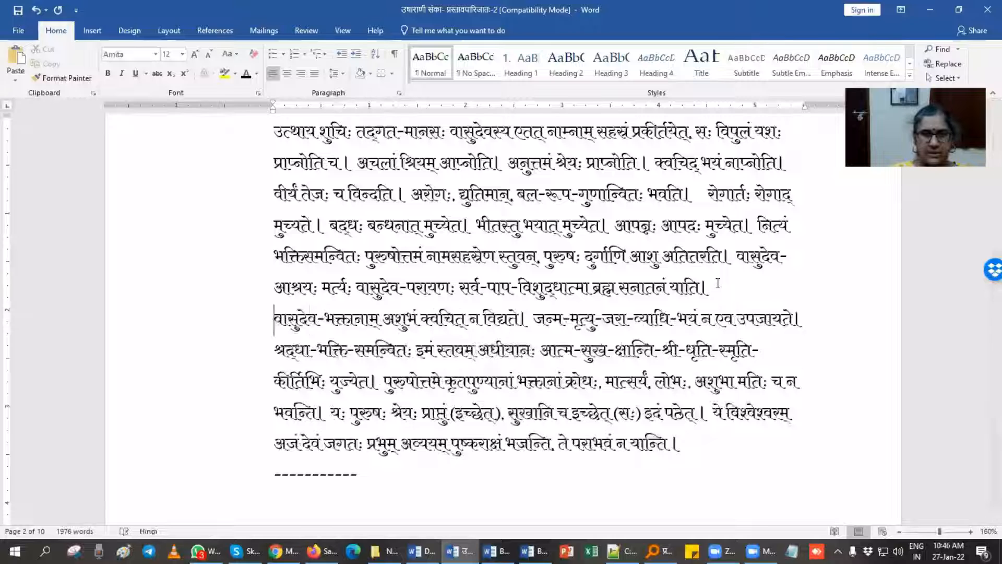
key("Return")
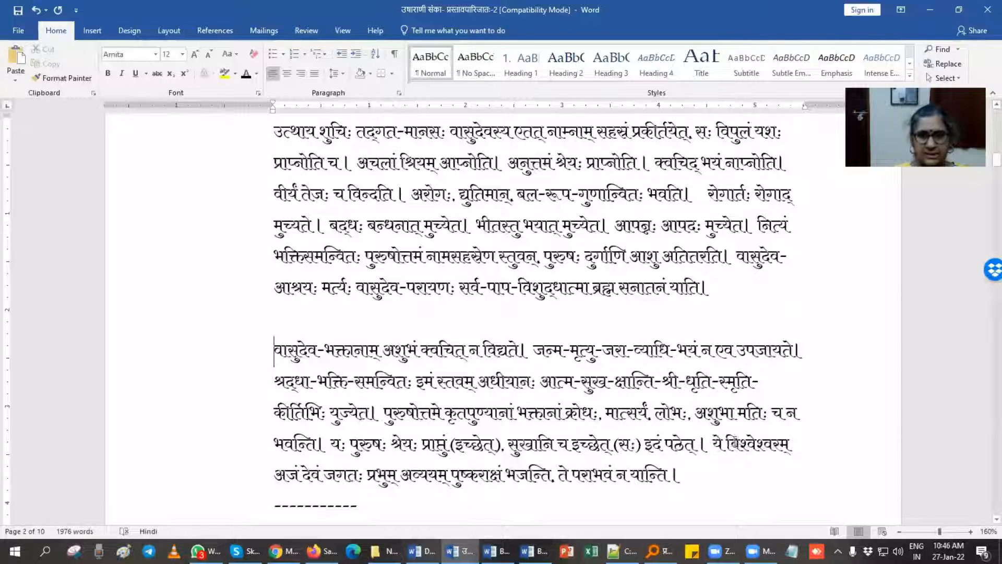
left_click(714, 444)
key("Return")
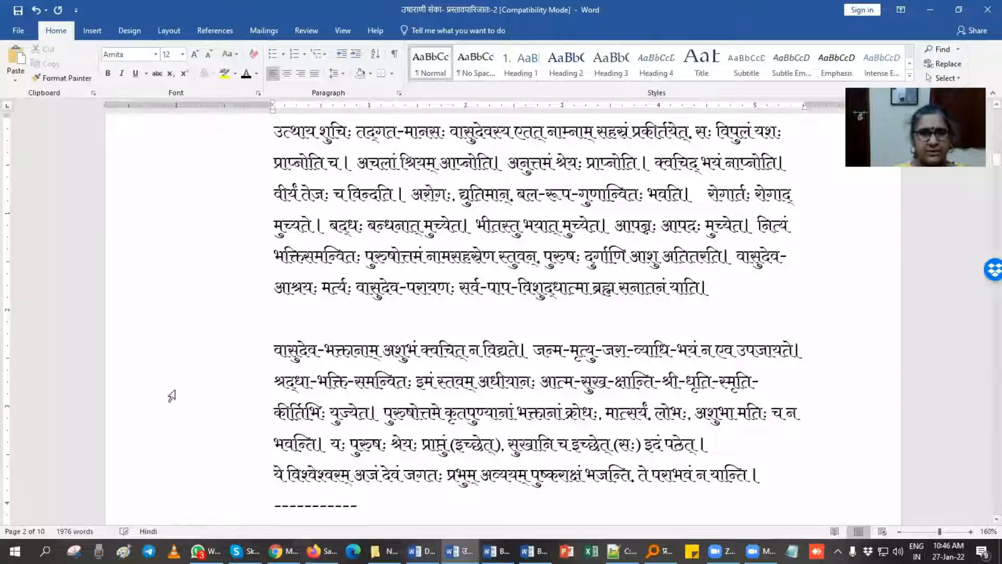
- Try a left indent of about 0.4 inch on the paragraph beginning वासुदेव-भक्तानाम्, and undo it
left_click_drag(197, 369, 197, 443)
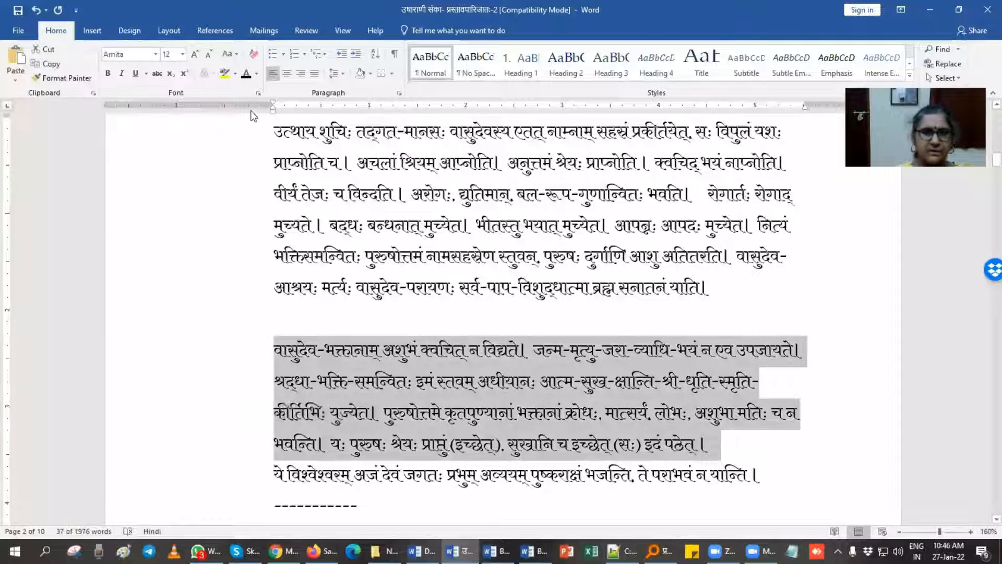
left_click_drag(273, 111, 309, 110)
left_click(424, 382)
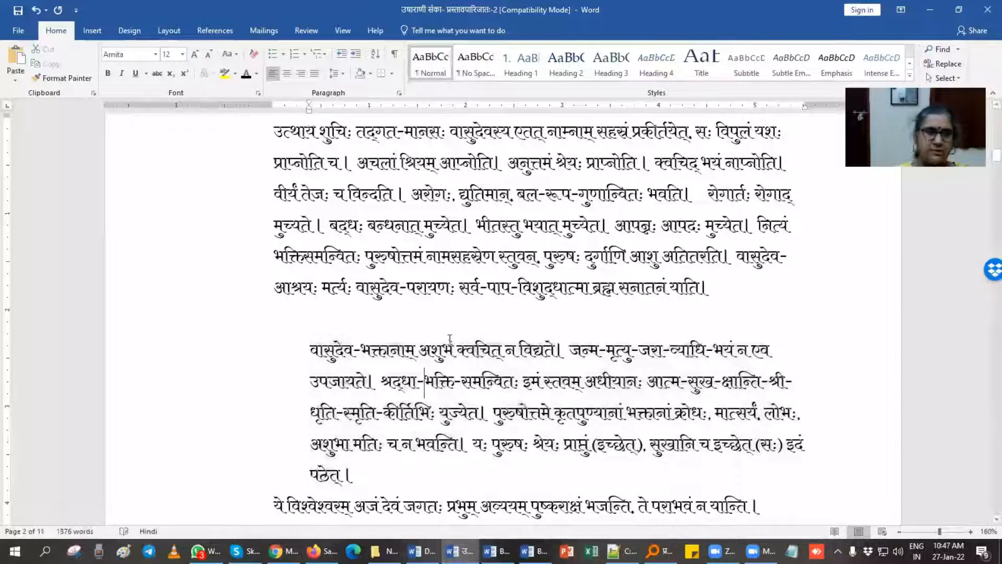
scroll(450, 340, "down", 3)
scroll(449, 340, "up", 2)
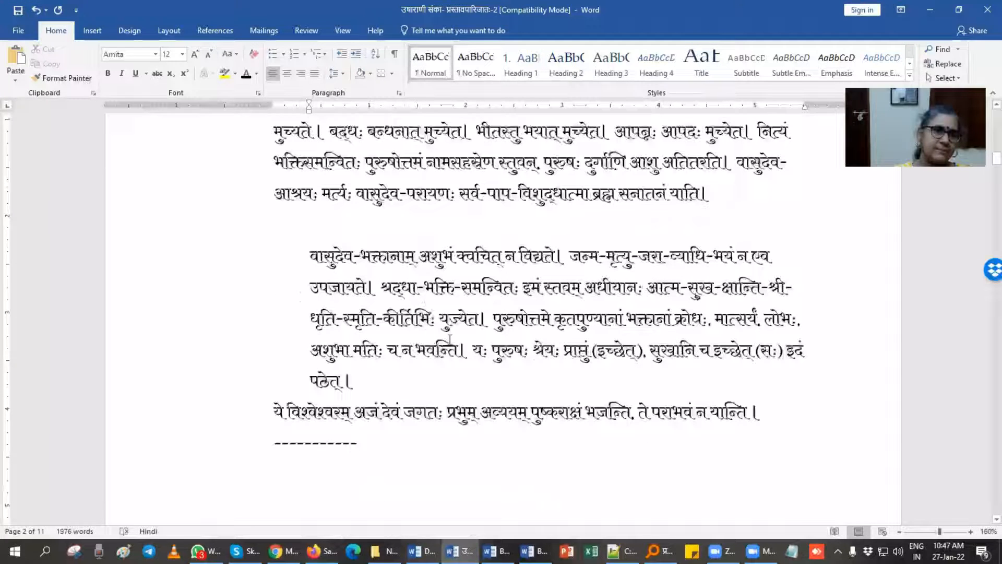
left_click(304, 265)
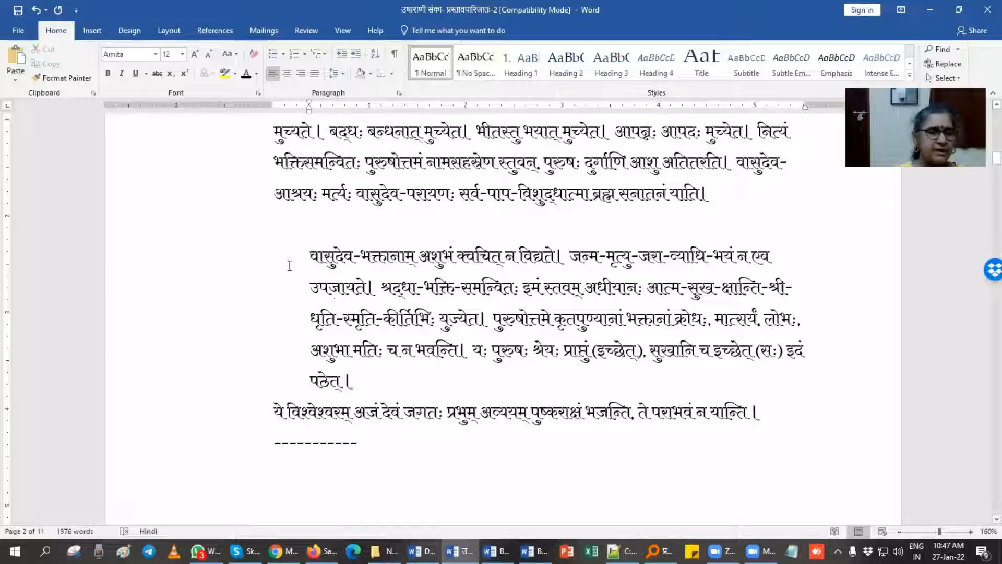
key("ctrl+z")
- Indent the first line of the वासुदेव-भक्तानाम् paragraph to the 2-inch mark with four tab characters
left_click(346, 287)
key("Up")
key("Home")
key("Tab")
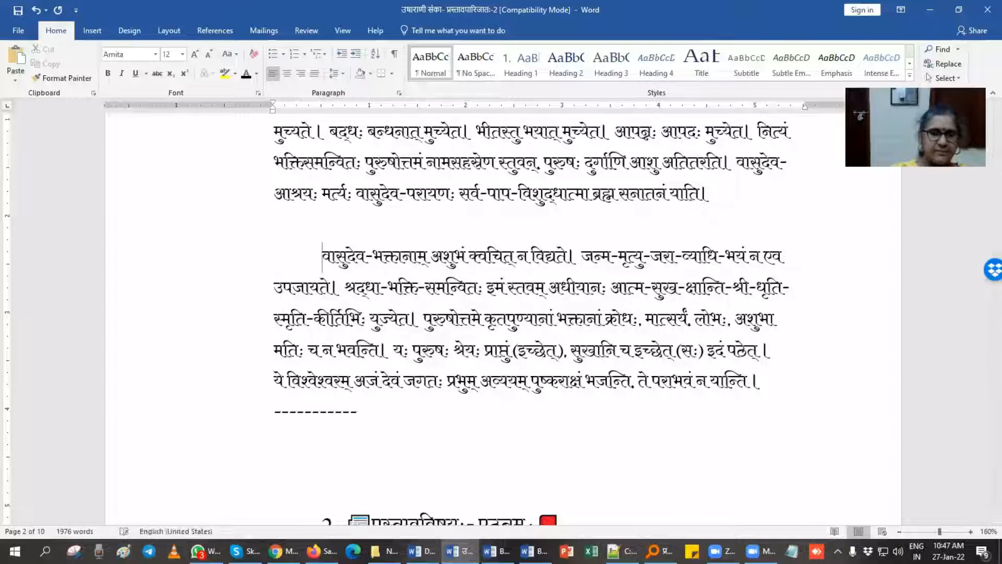
key("Tab")
key("Tab")
key("Tab")
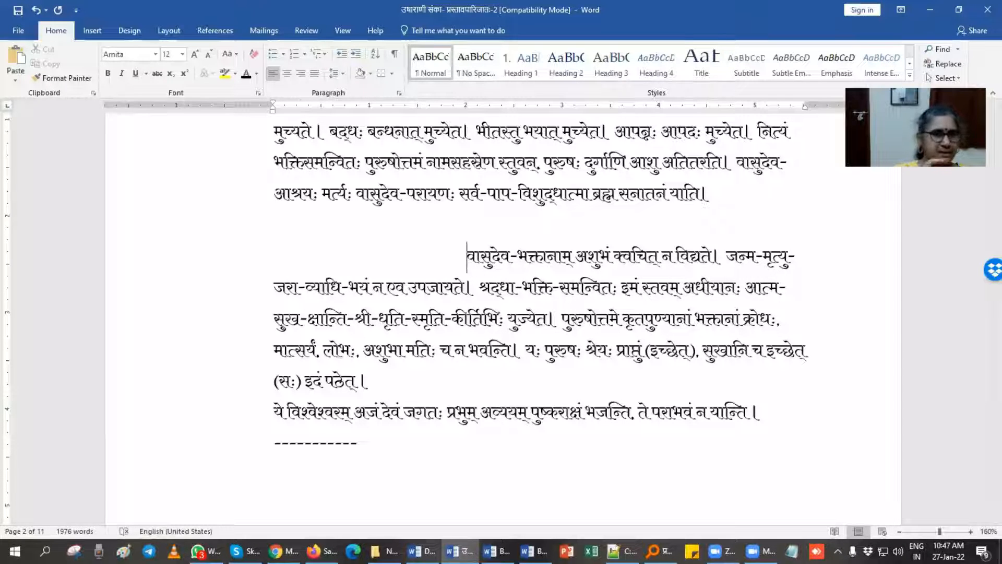
- Insert tab characters before जरा-व्याधि-भयं to align the paragraph's second line with the indented first line
key("Down")
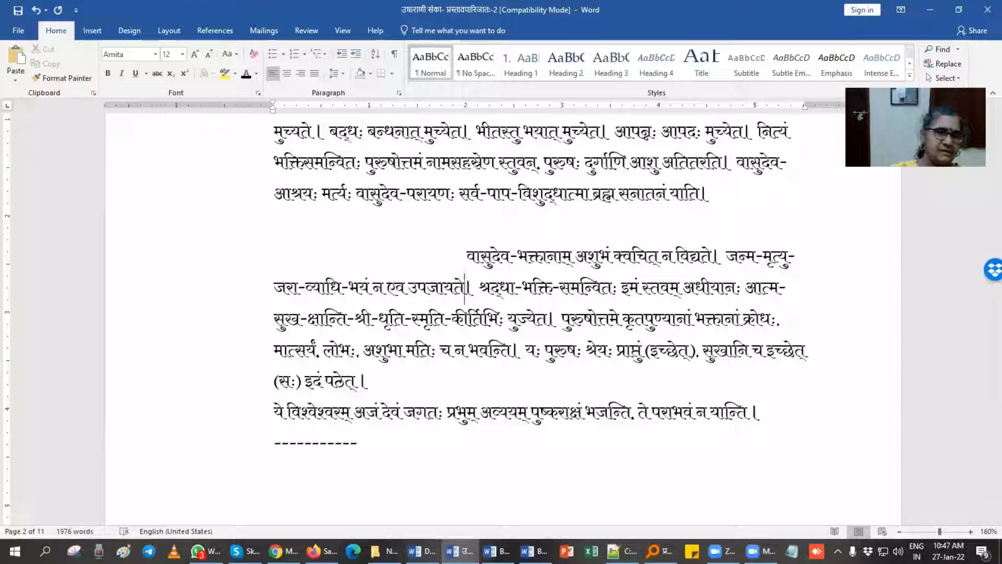
key("Home")
key("Tab")
key("Tab")
key("Tab")
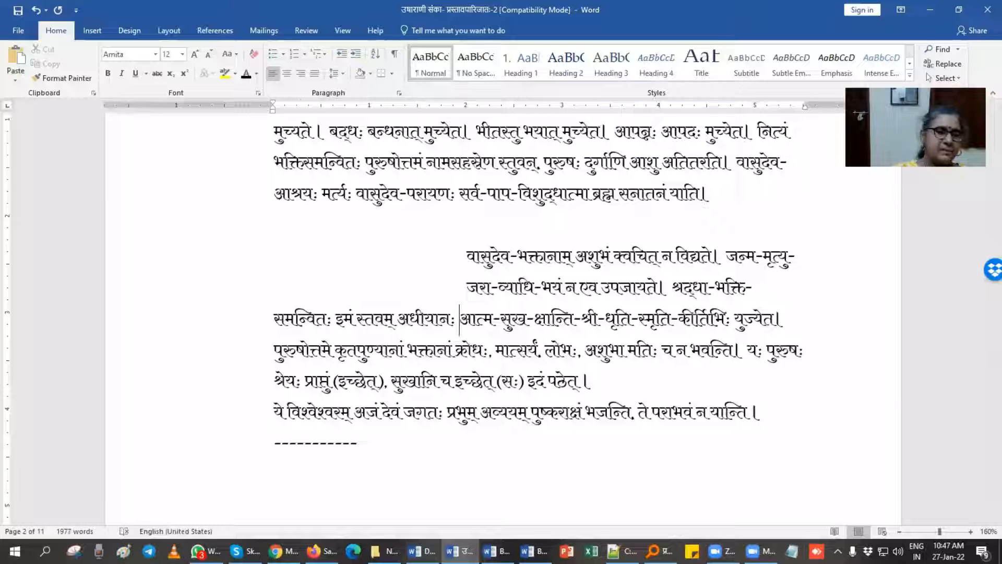
- Insert two tab characters before समन्वितः to indent the paragraph's third line to the 1-inch mark
key("Down")
key("Home")
key("Tab")
key("Tab")
- Break the tab-indented paragraph so that a new paragraph starts at जन्म-मृत्यु-
key("Up")
key("End")
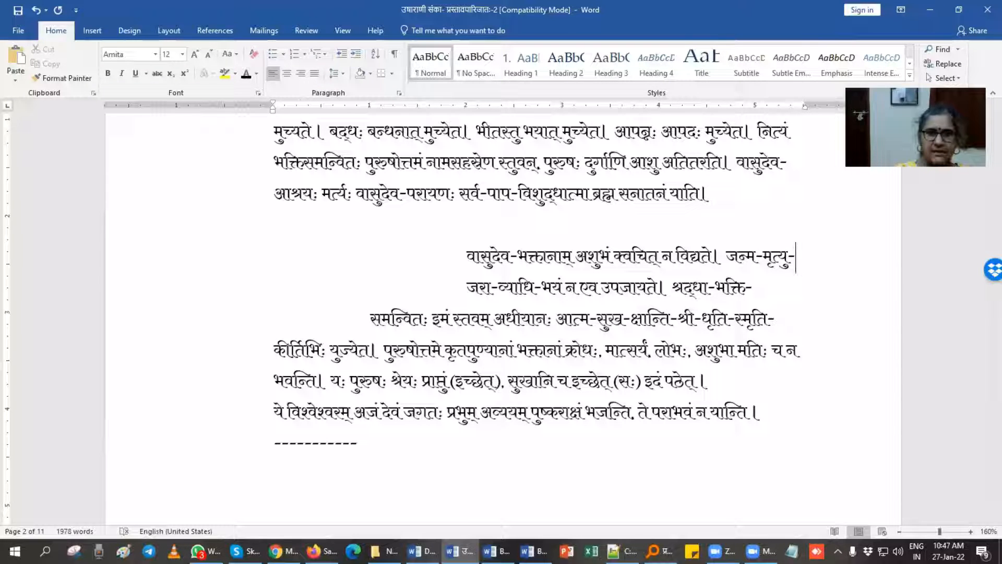
key("Left")
key("Left")
key("Left")
key("Left")
key("Return")
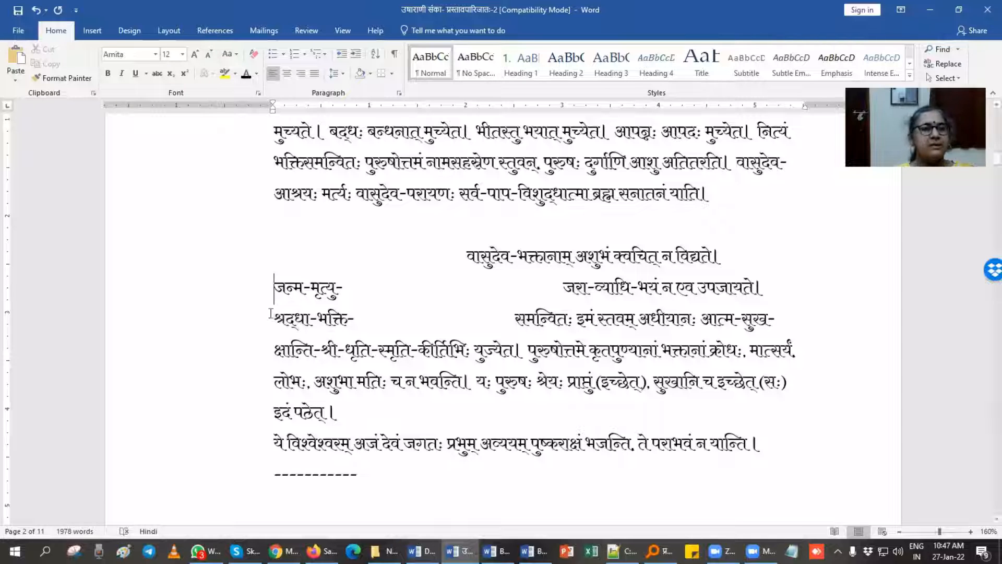
- Set a left indent of about 0.9 inch on the second essay's paragraph beginning वेदविद्भिः
scroll(391, 287, "down", 1)
scroll(391, 288, "down", 9)
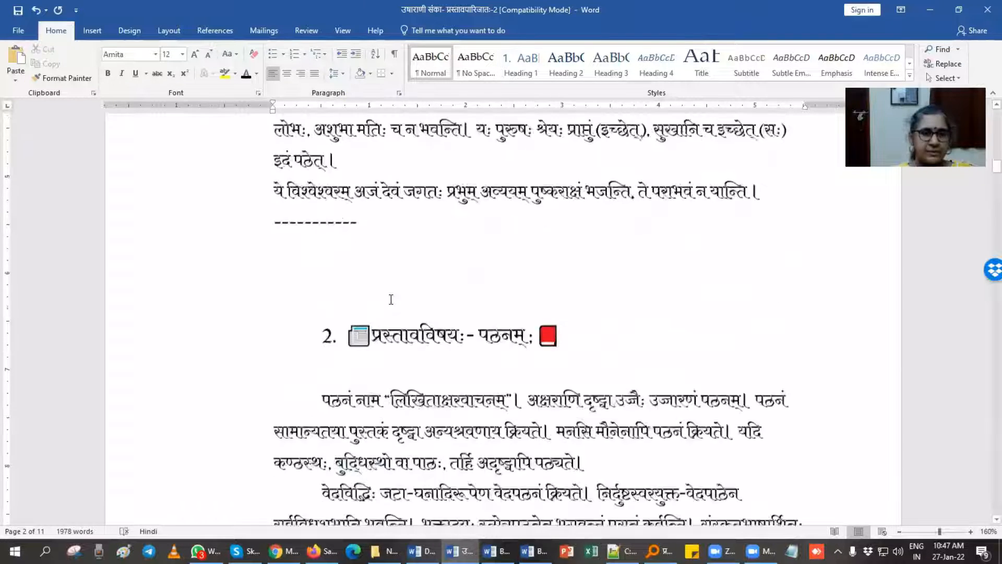
left_click_drag(232, 230, 231, 369)
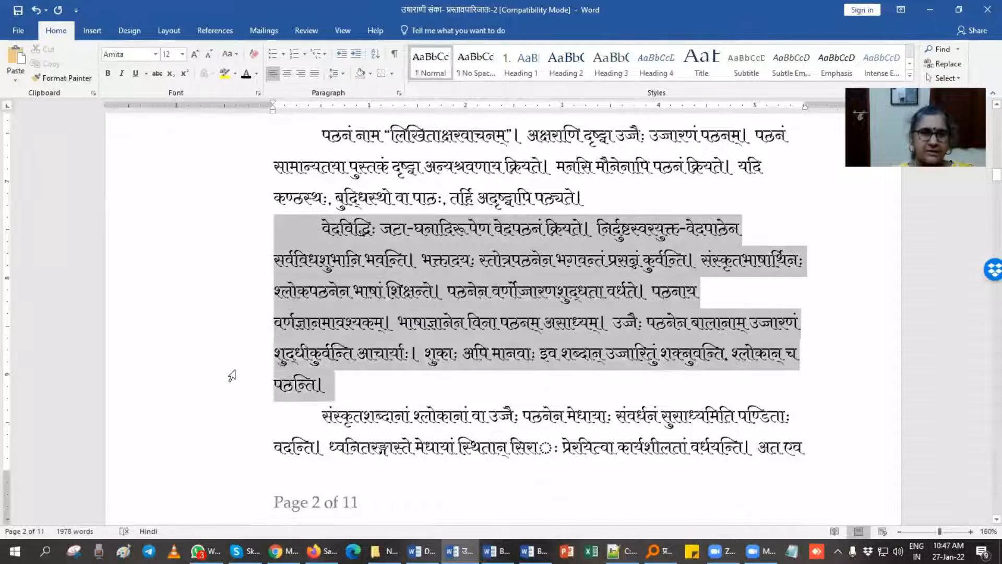
left_click_drag(273, 108, 358, 111)
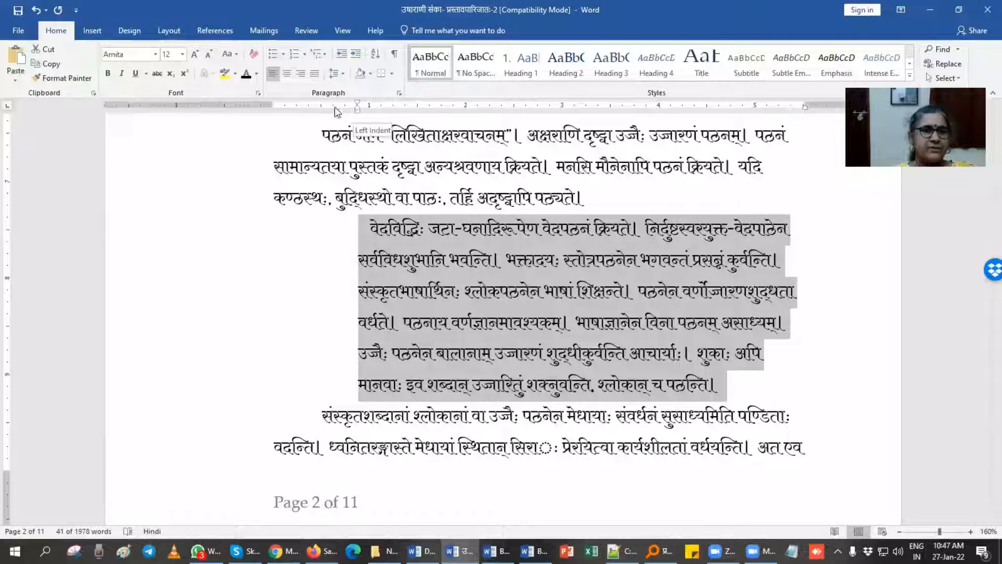
- Look at the page margin settings without changing them, and bring up the ruler display option
double_click(357, 109)
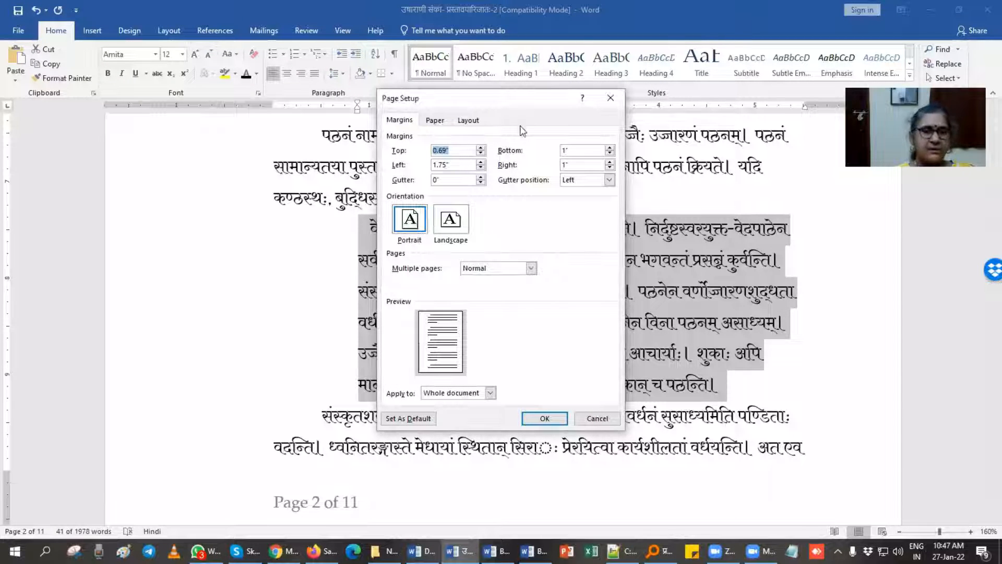
left_click(610, 98)
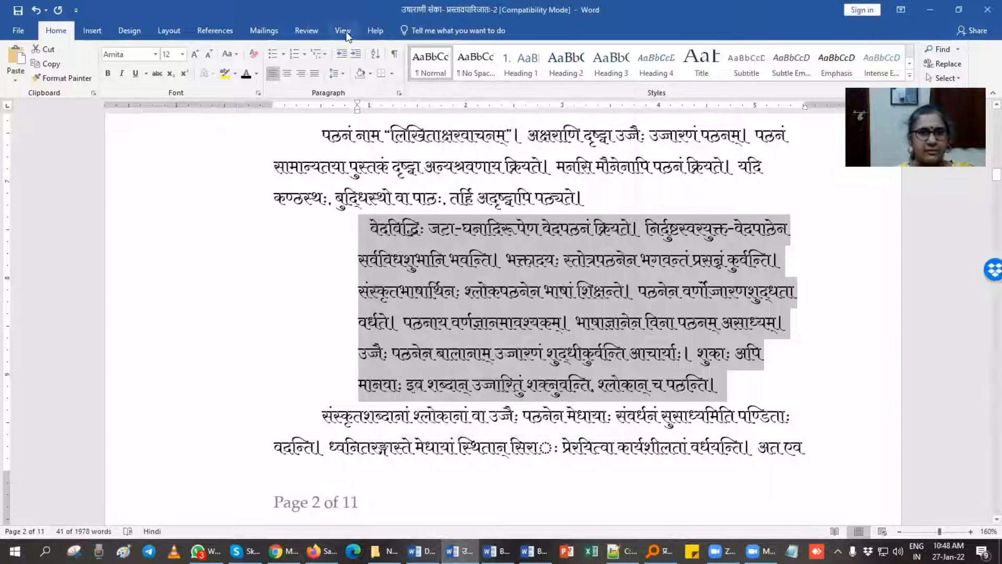
left_click(342, 31)
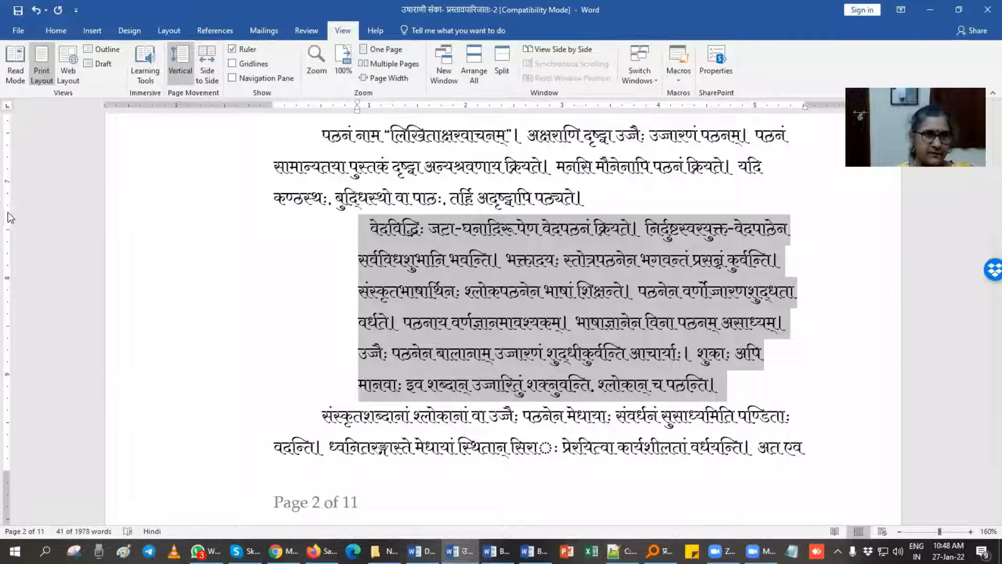
- Look at the available paper sizes in the page setup and leave without changing the paper size
double_click(227, 102)
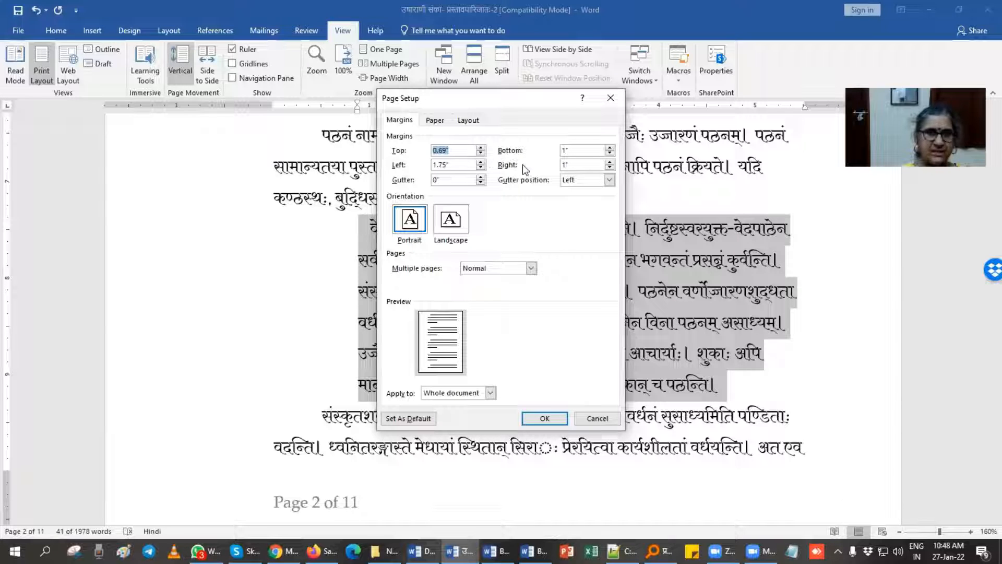
left_click(435, 120)
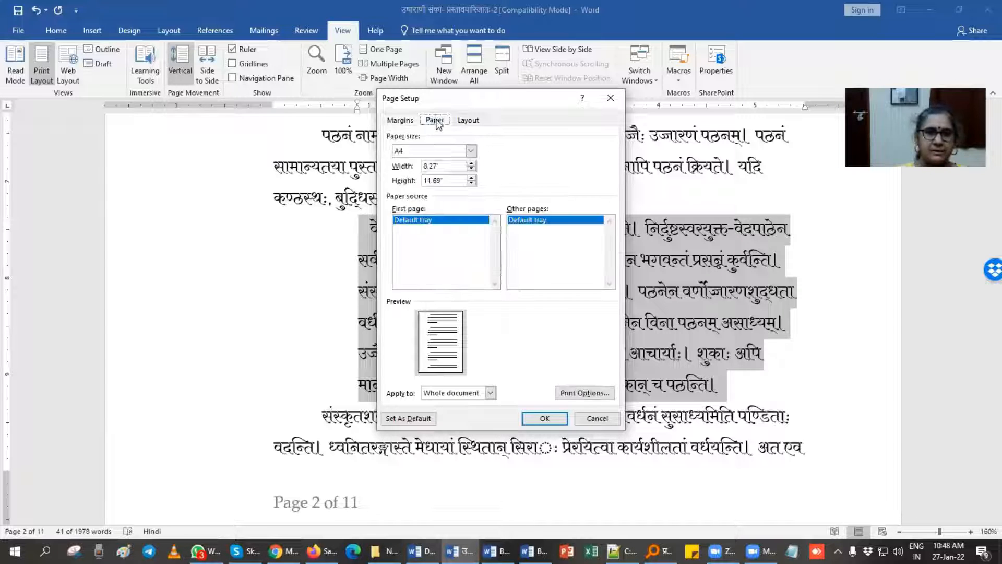
left_click(471, 151)
left_click(714, 226)
left_click(614, 103)
left_click(471, 151)
left_click(610, 99)
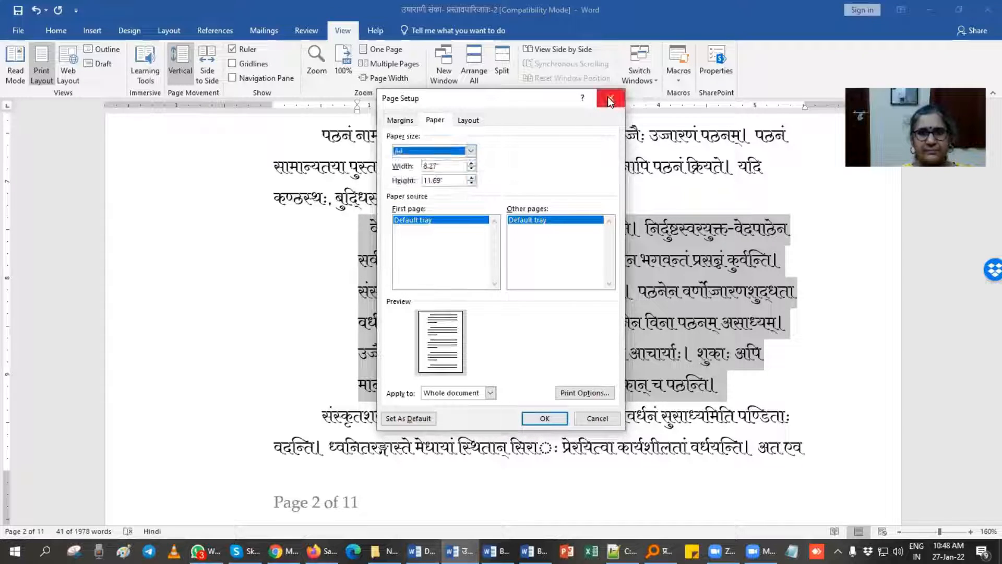
left_click(610, 97)
- Select the whole document, set its paper size to A5, and check how the essays reflow
key("ctrl+a")
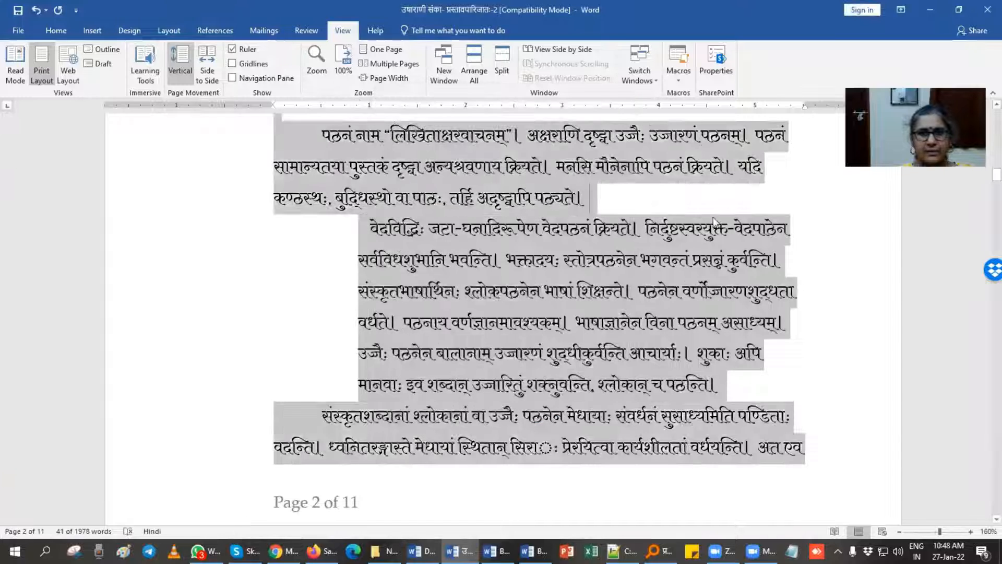
double_click(184, 104)
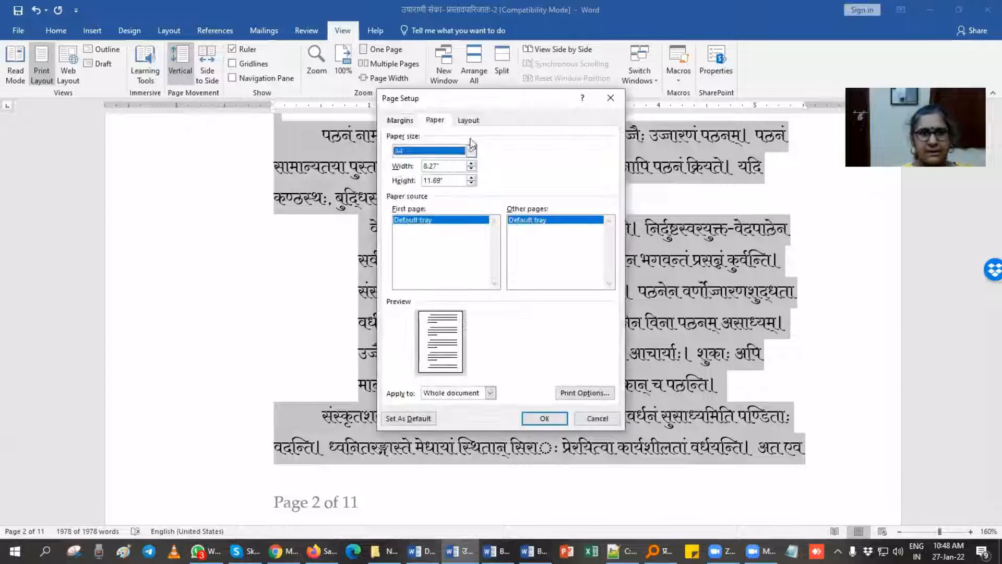
left_click(471, 151)
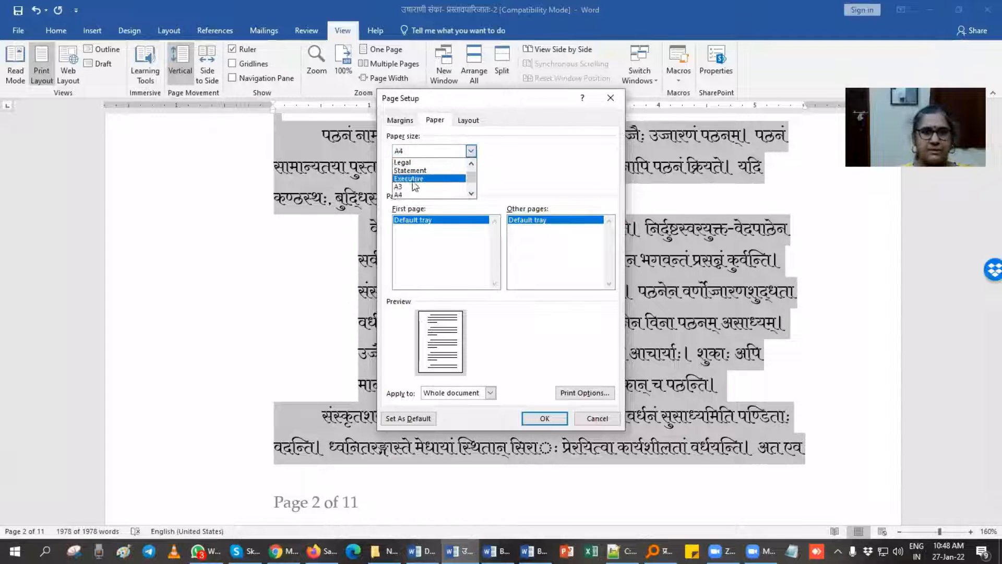
scroll(404, 189, "down", 2)
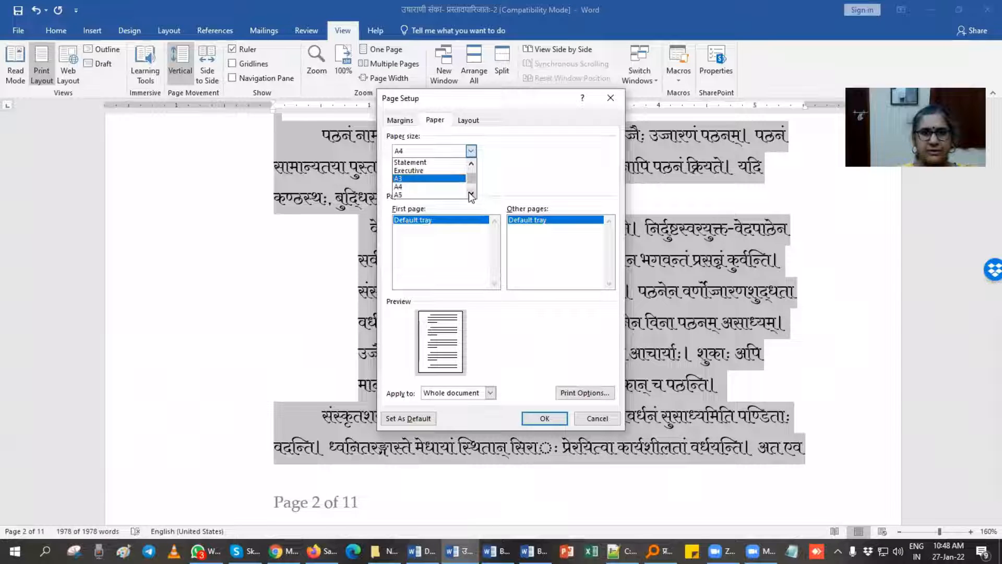
left_click(399, 187)
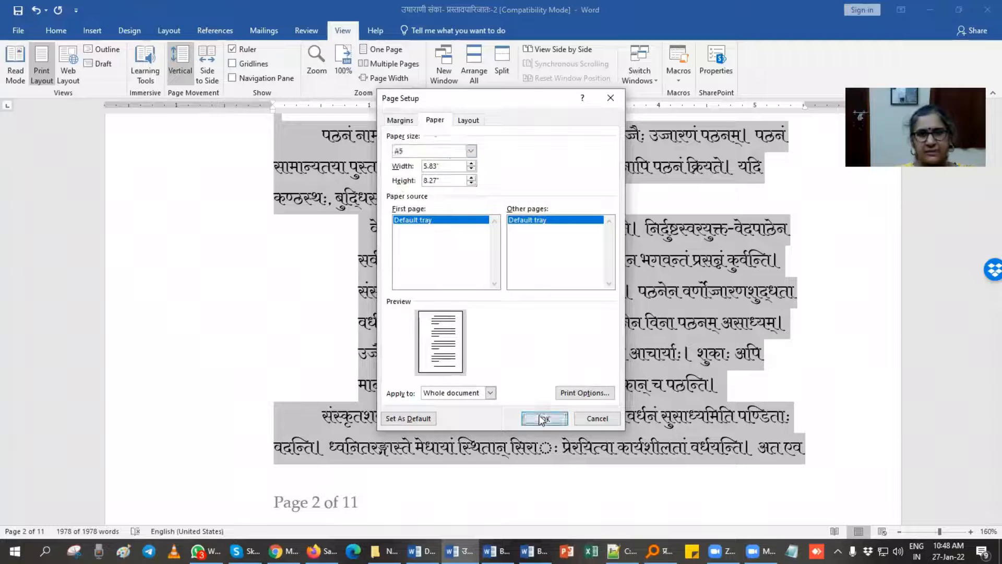
left_click(541, 417)
left_click(547, 412)
scroll(547, 413, "down", 12)
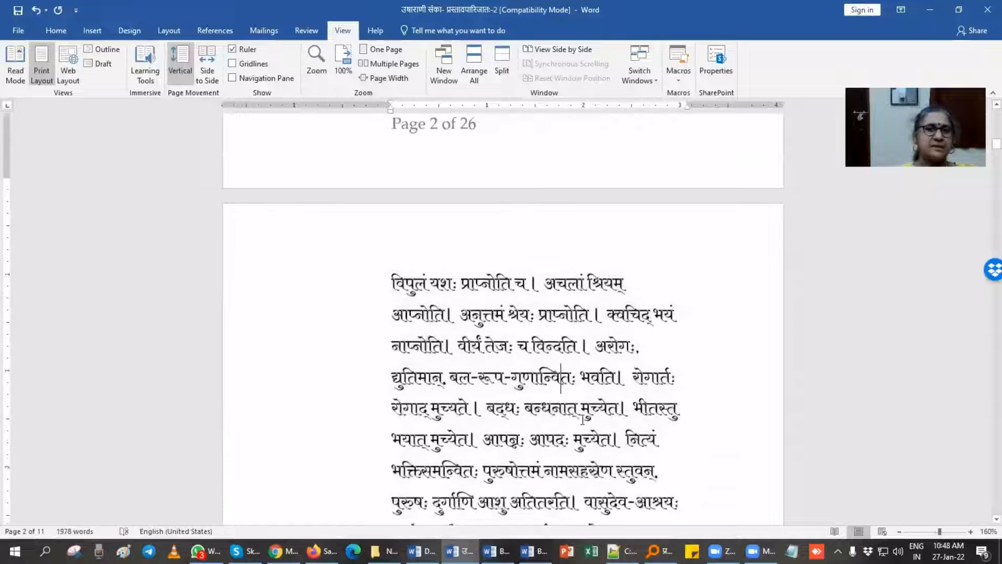
scroll(583, 420, "down", 11)
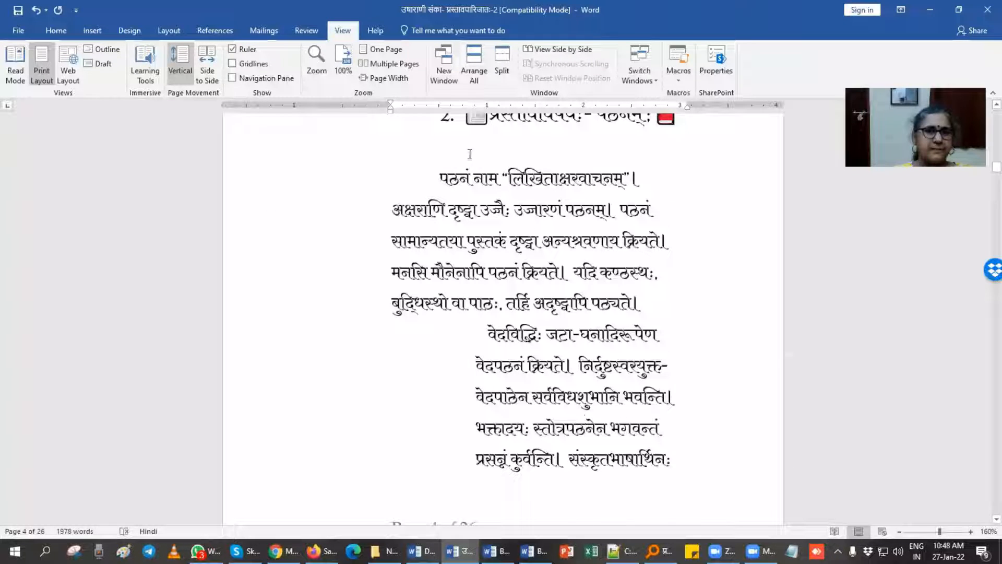
- Apply the narrow margin preset of about 0.5 inch to the whole document and review the essay pages
key("ctrl+a")
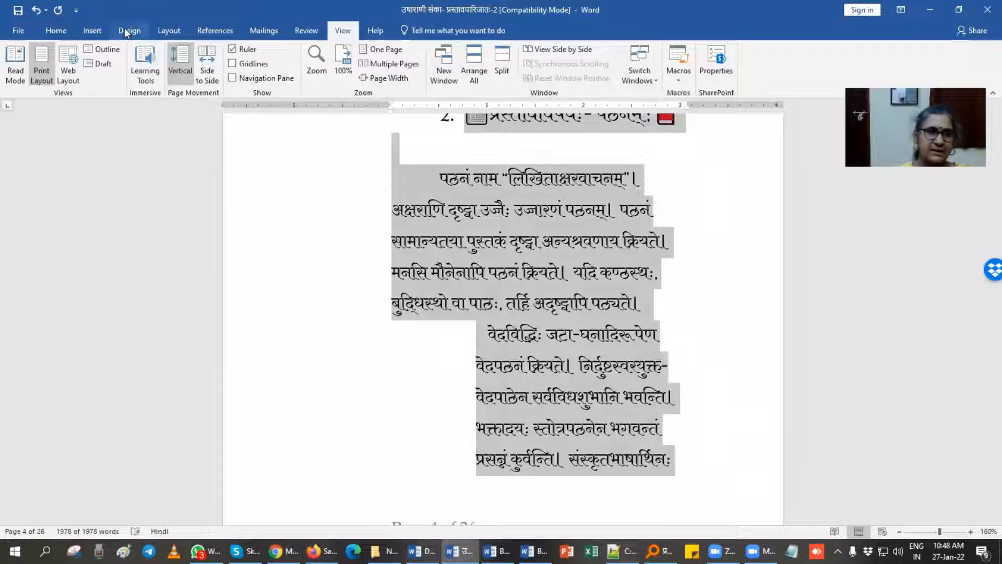
left_click(165, 31)
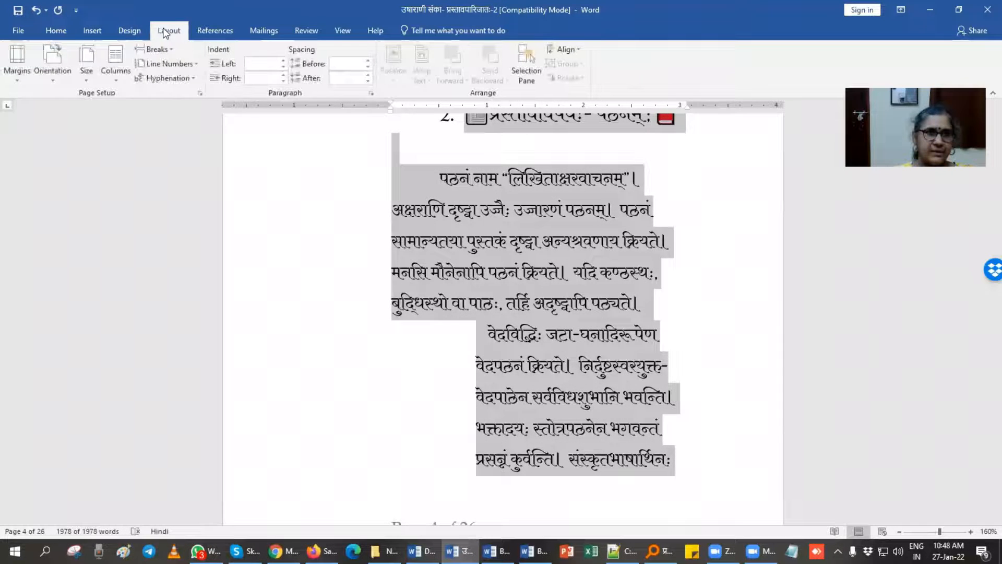
left_click(24, 75)
left_click(31, 156)
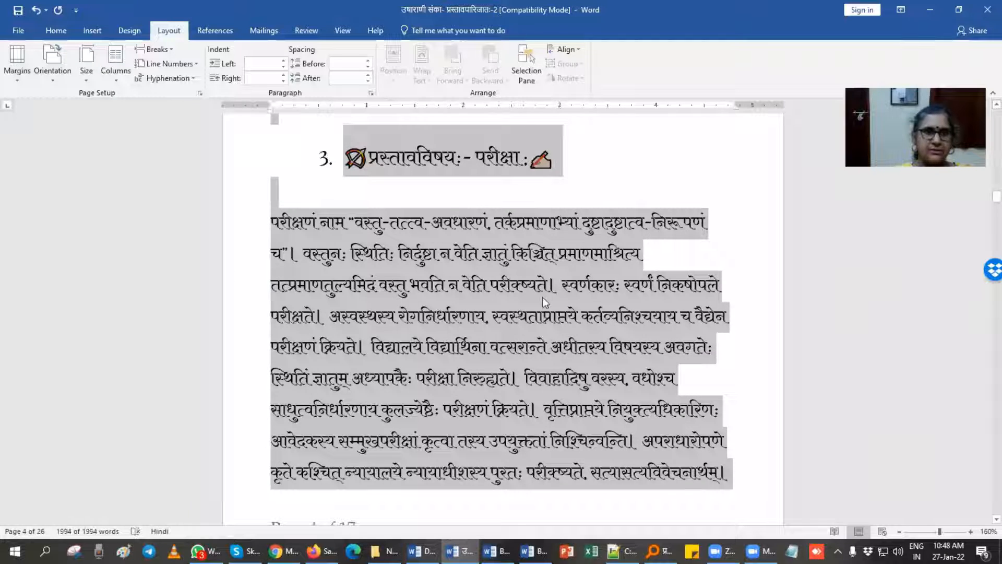
left_click(543, 297)
scroll(544, 301, "down", 3)
scroll(545, 302, "down", 13)
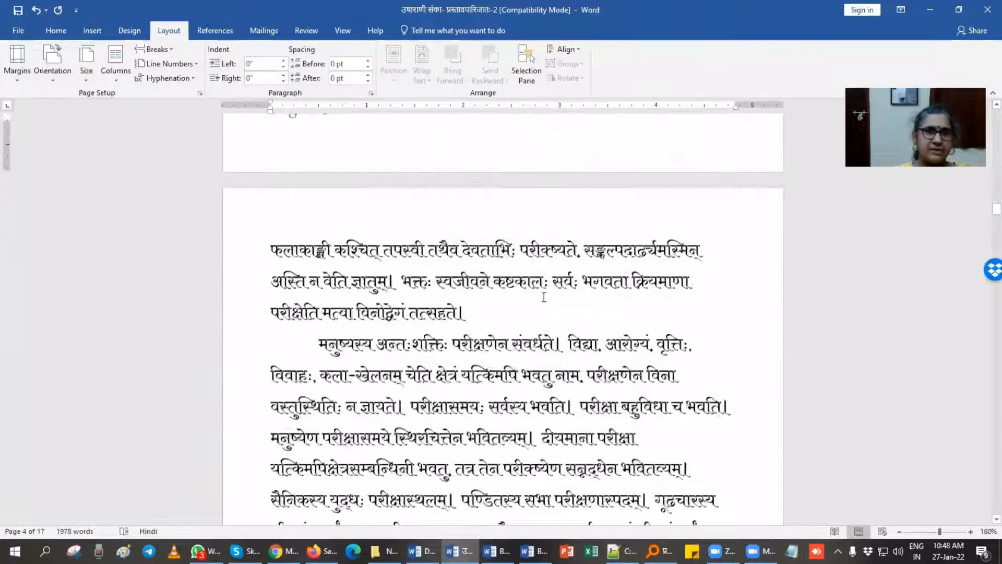
scroll(544, 297, "down", 2)
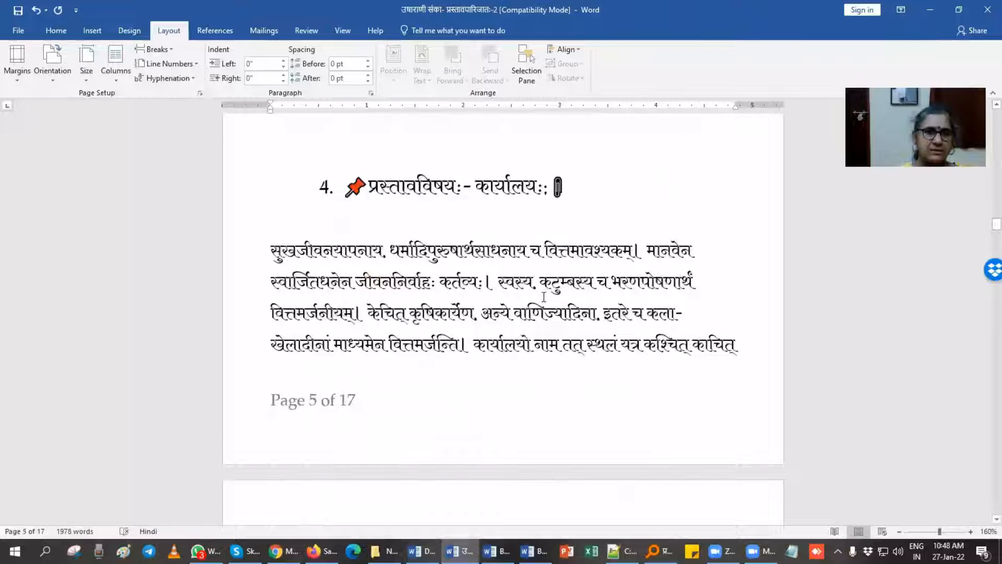
scroll(544, 296, "down", 15)
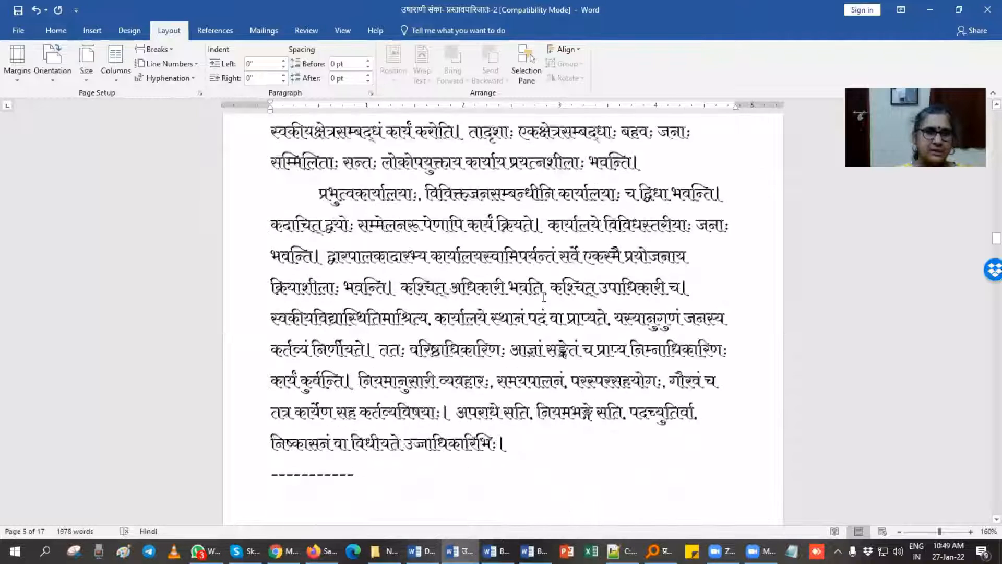
scroll(544, 297, "down", 3)
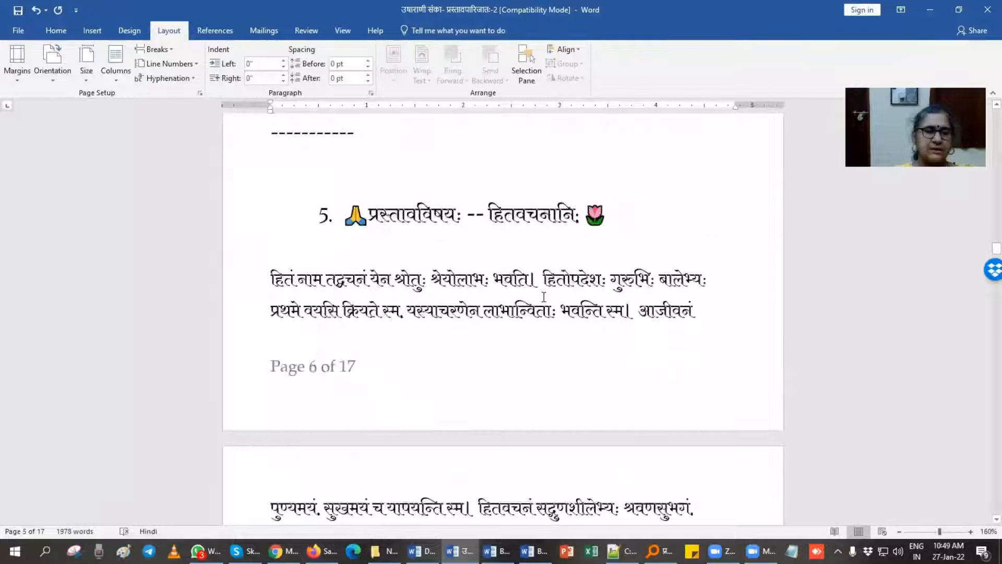
- Try deleting the "Page X of Y" text from the footer below the fifth essay's opening lines
double_click(296, 362)
key("ctrl+a")
key("Delete")
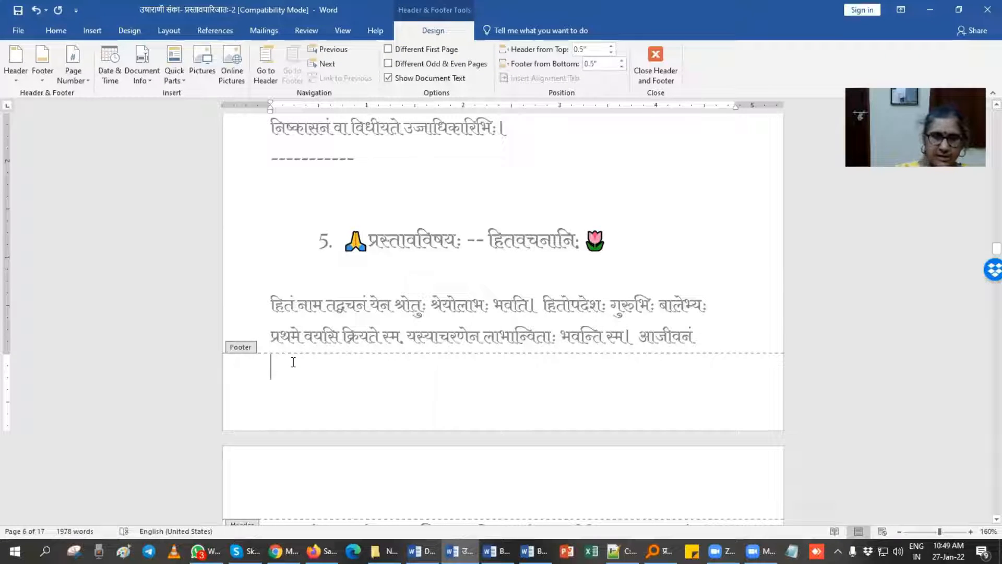
key("ctrl+z")
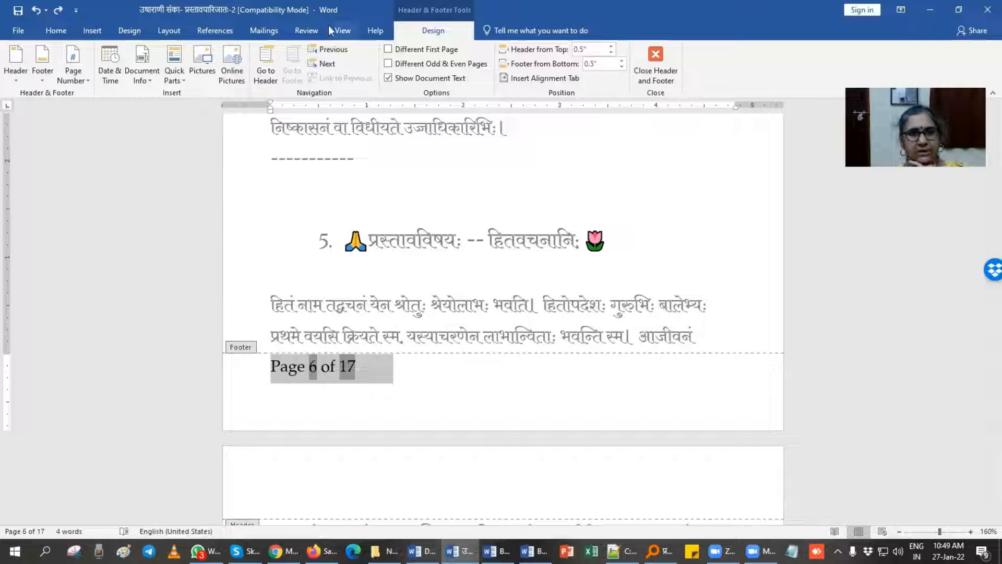
- Replace the footer text with a centred page number in square brackets and return to the body text
left_click(89, 30)
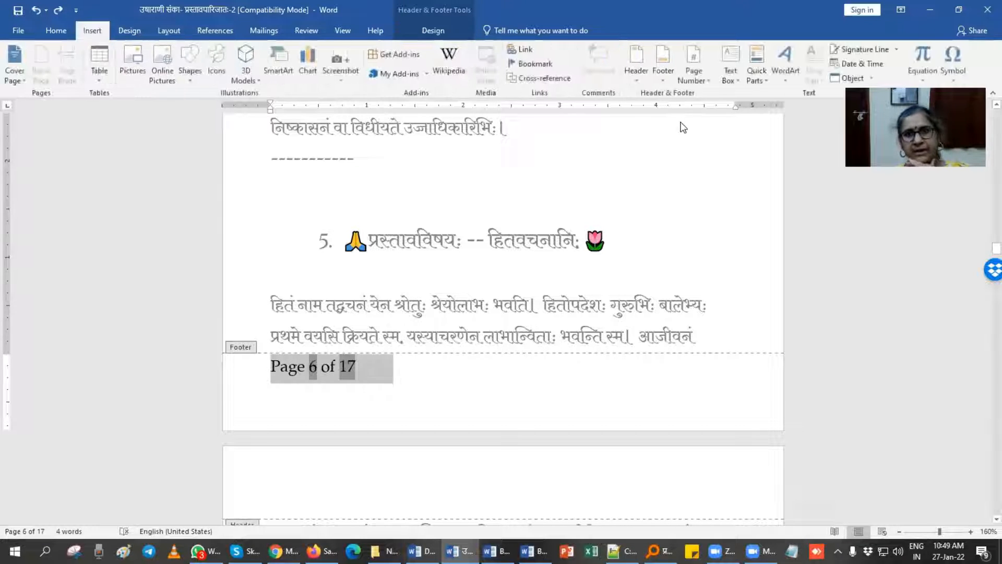
left_click(695, 75)
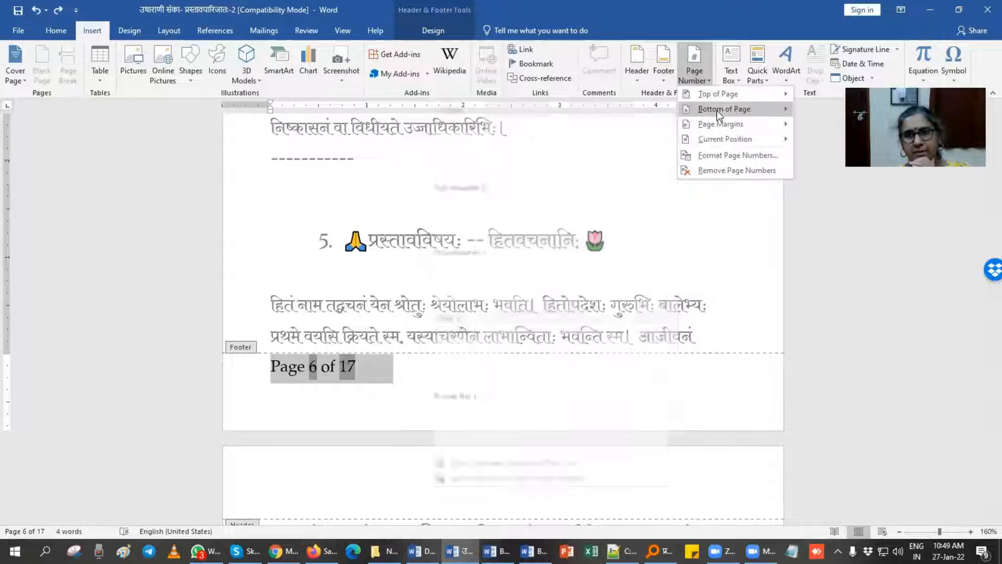
mouse_move(717, 113)
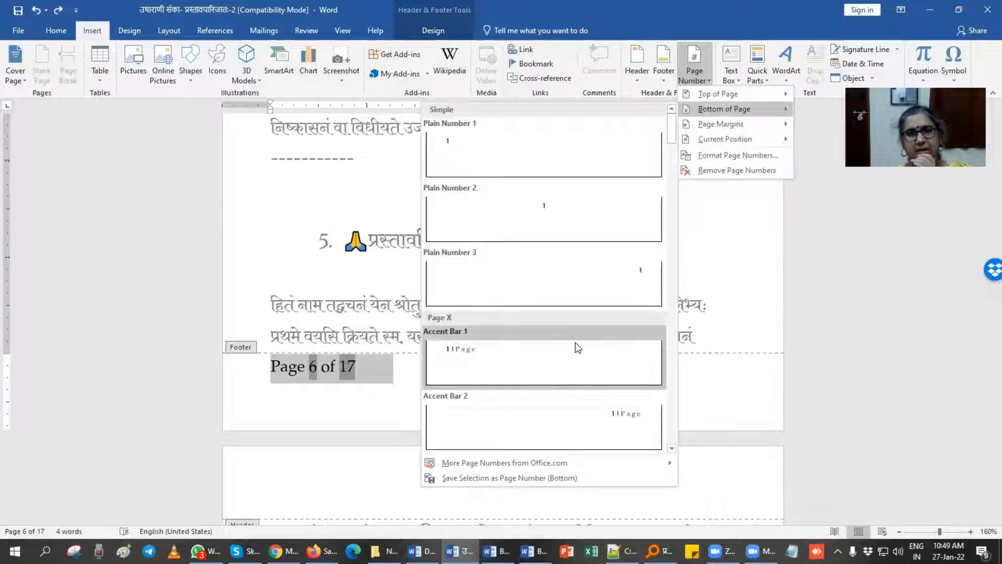
scroll(575, 342, "down", 6)
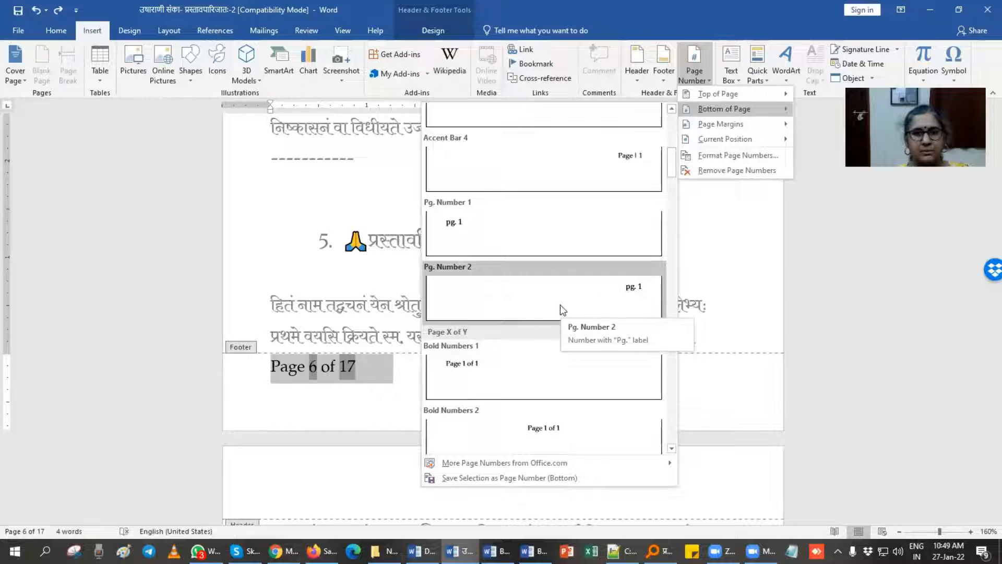
scroll(559, 310, "down", 3)
left_click(555, 374)
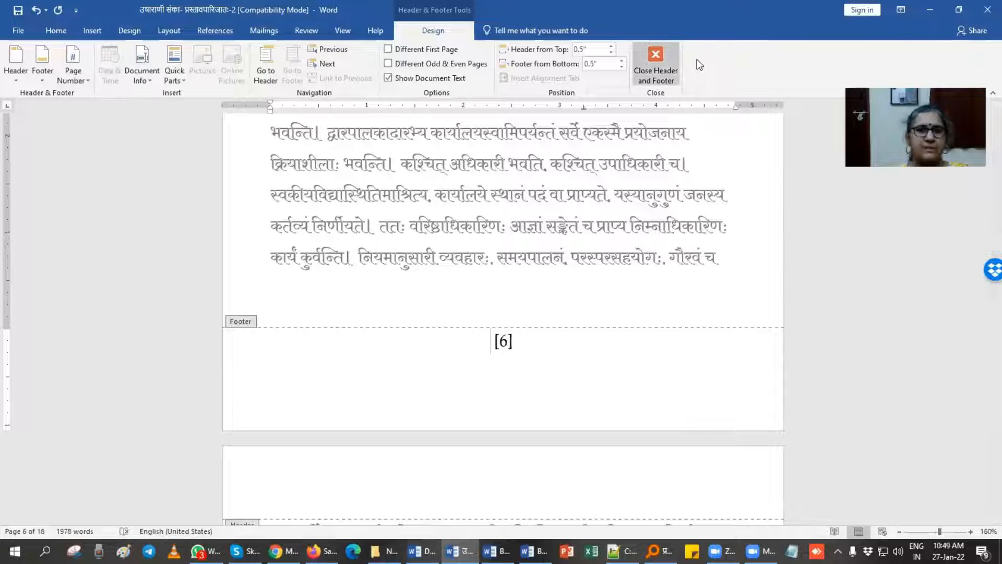
left_click(656, 67)
- Check the bracketed page numbers in the footers and the text layout on the following pages
scroll(625, 285, "down", 15)
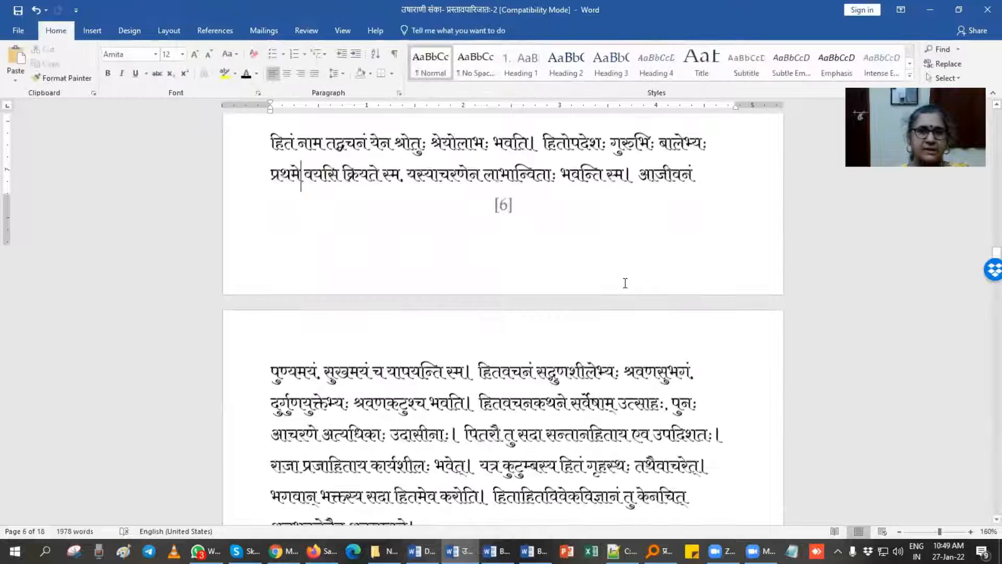
double_click(531, 187)
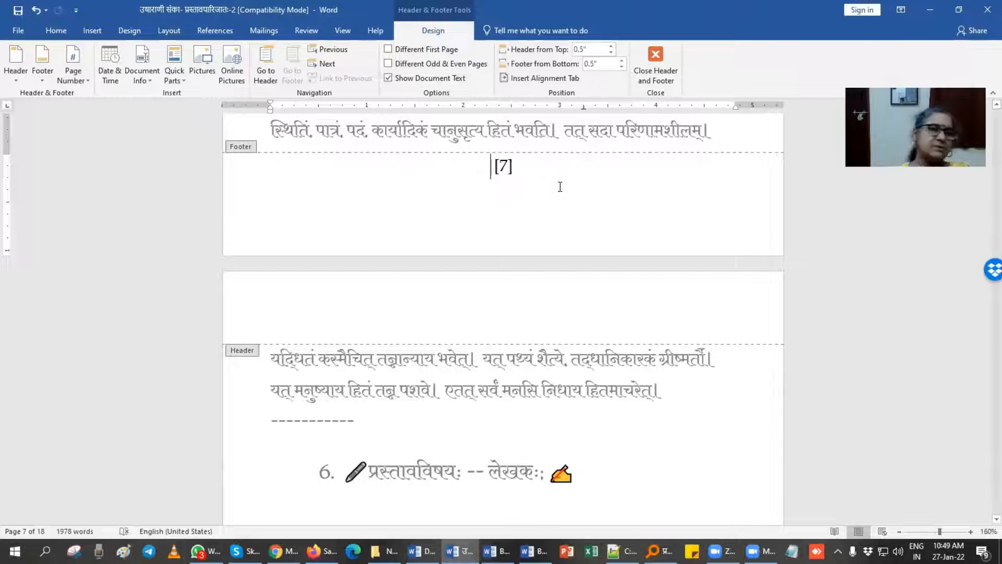
scroll(560, 188, "down", 5)
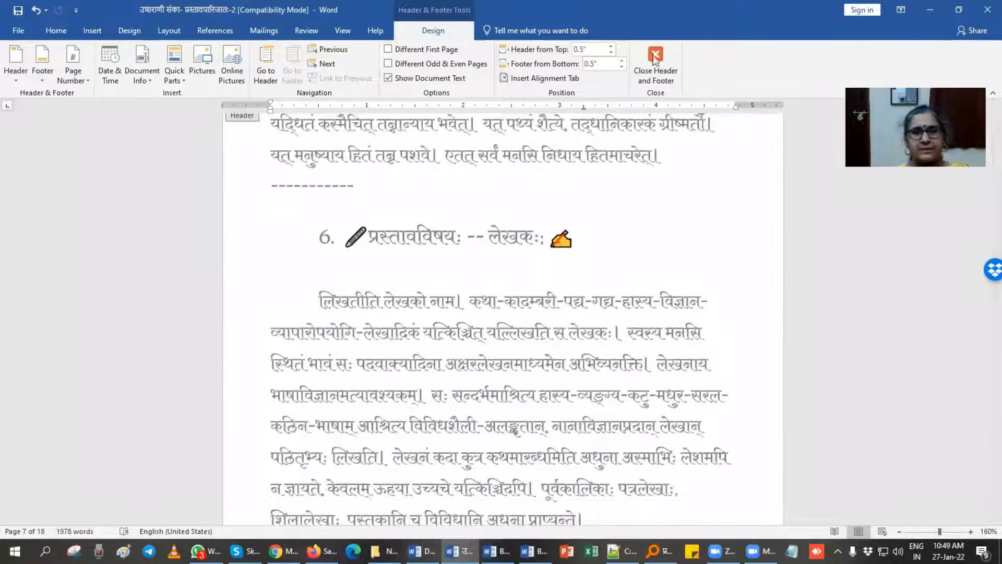
left_click(657, 63)
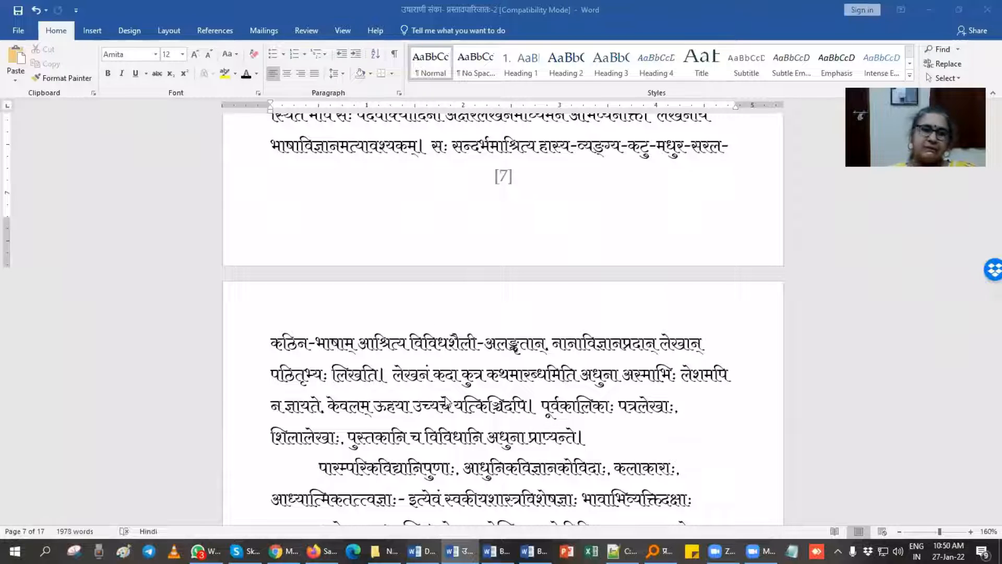
left_click(446, 395)
scroll(446, 396, "down", 3)
scroll(447, 396, "down", 2)
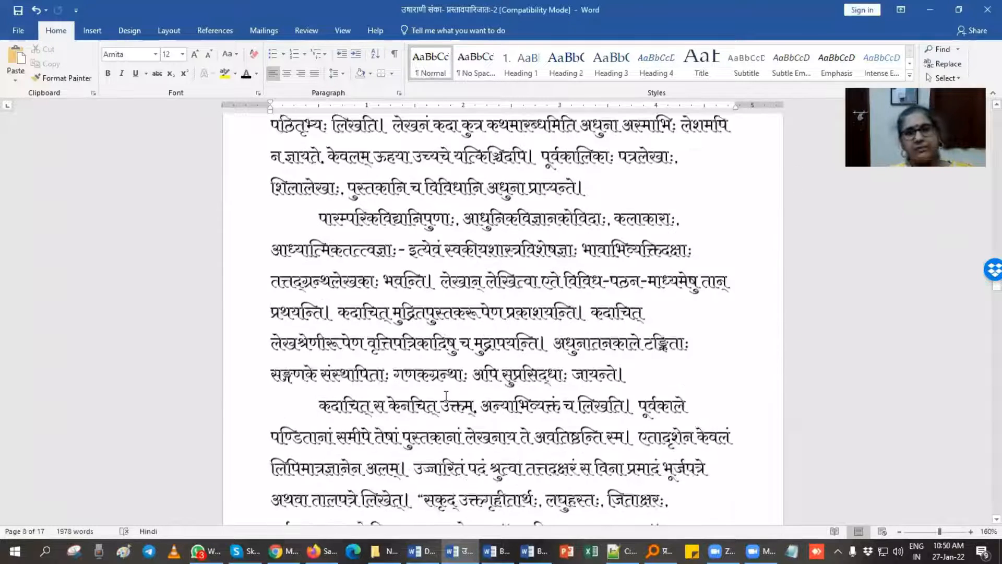